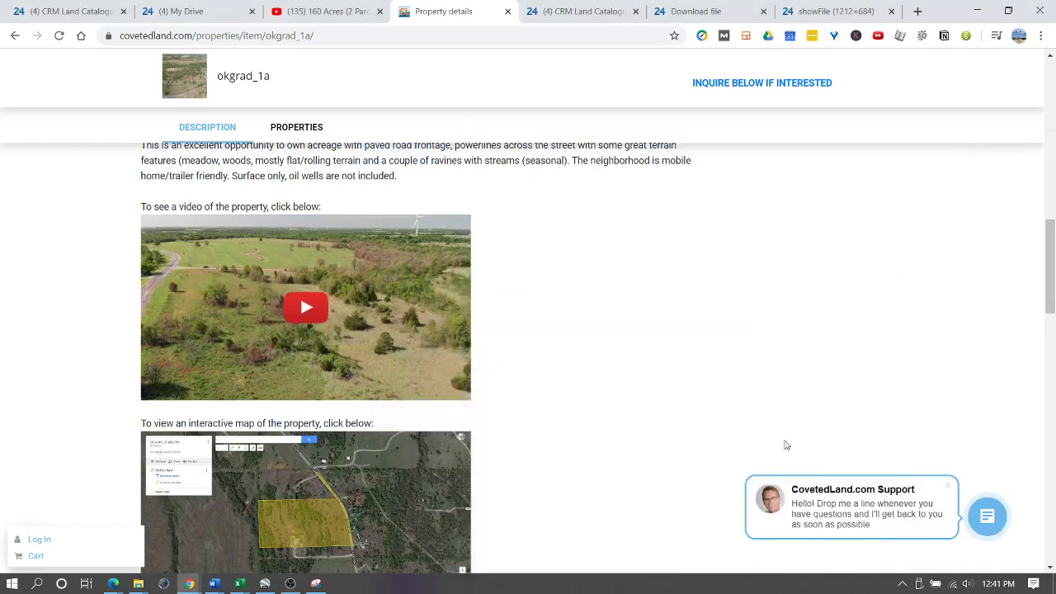
- Review the listing's video and map images, then bring up the '160 Acres (2 Parcels)' YouTube video
scroll(528, 330, "up", 4)
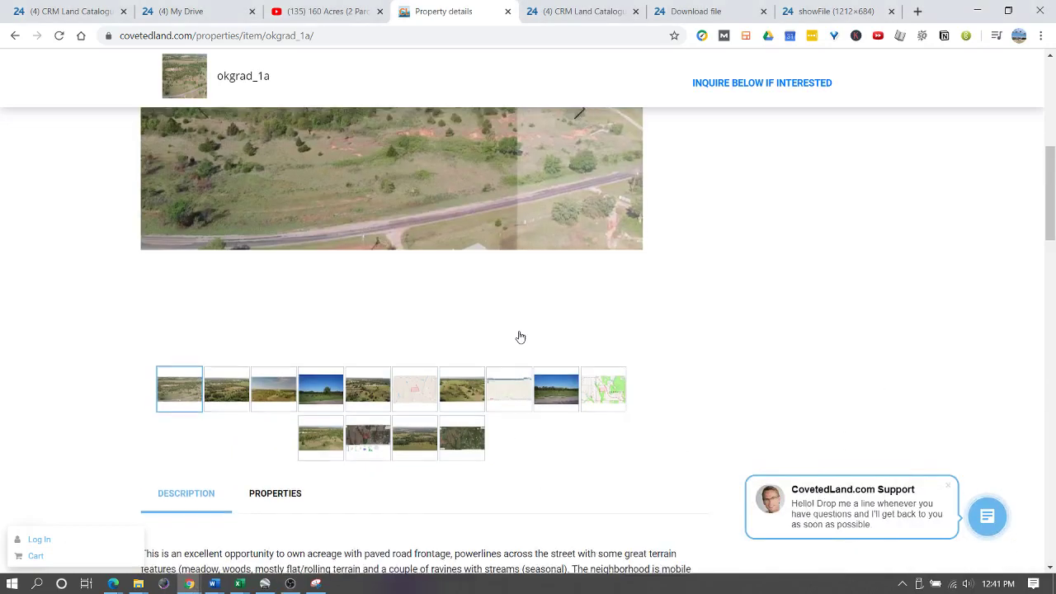
scroll(521, 347, "down", 4)
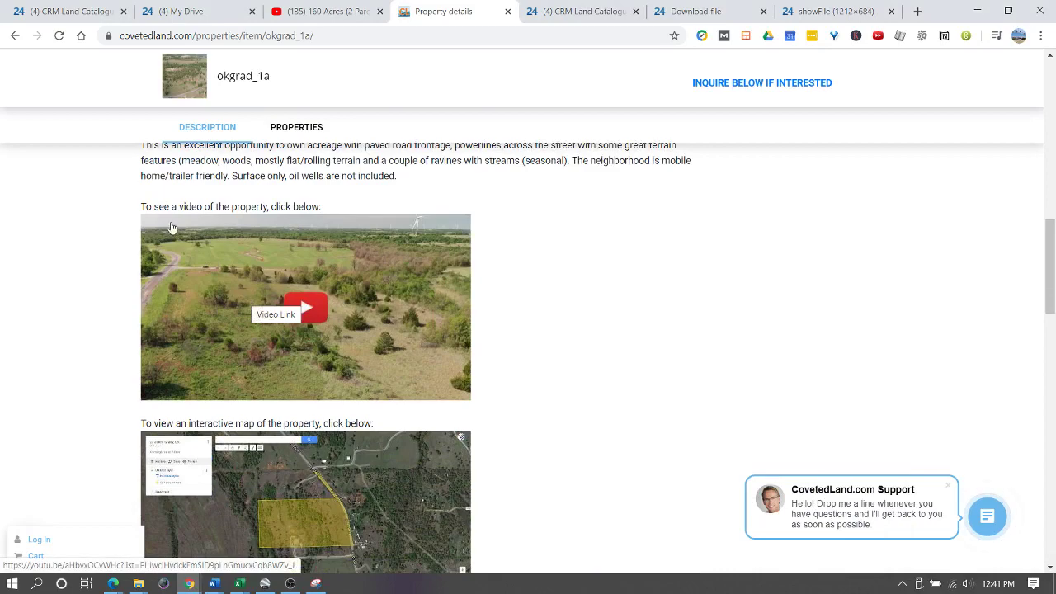
scroll(327, 246, "up", 1)
scroll(328, 246, "up", 10)
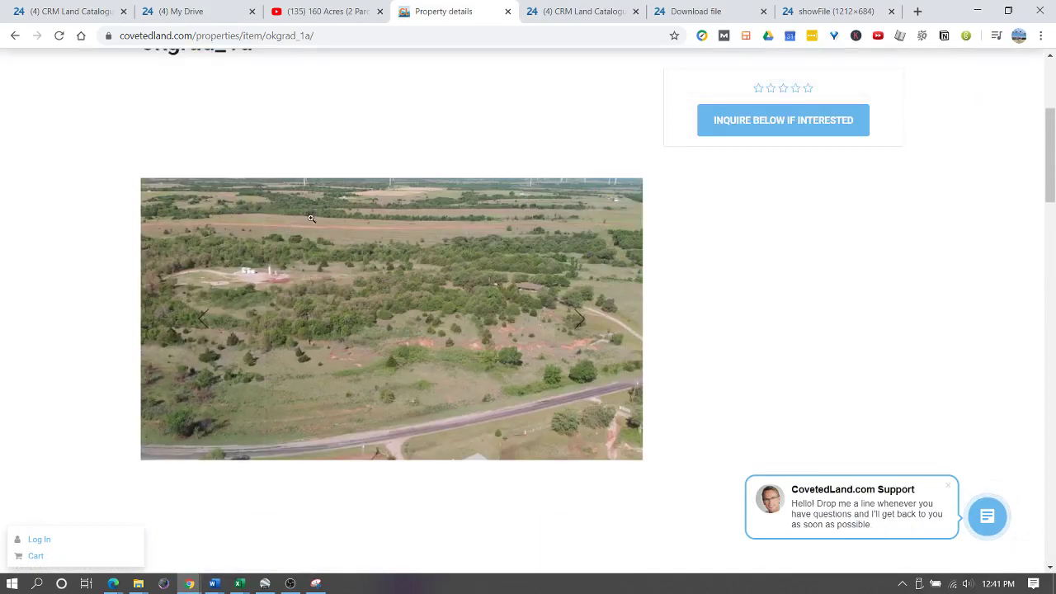
scroll(336, 317, "down", 10)
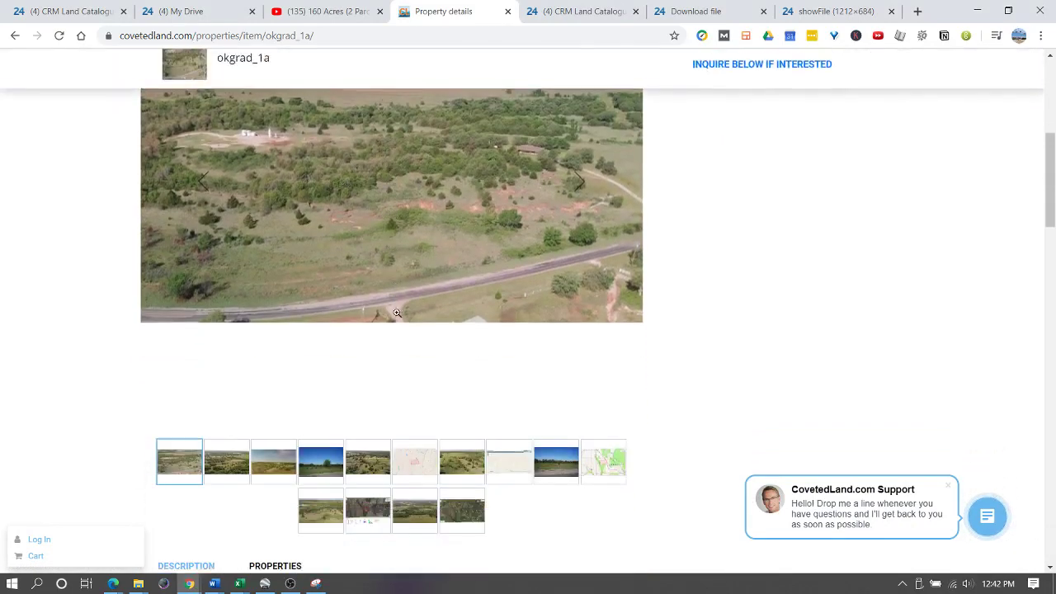
scroll(392, 336, "down", 2)
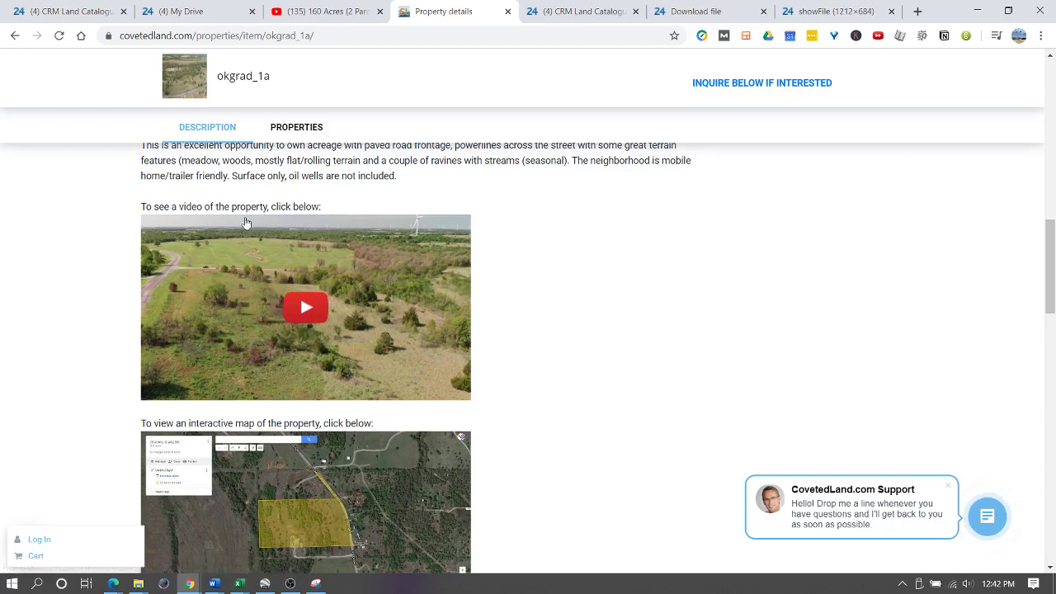
scroll(245, 206, "up", 1)
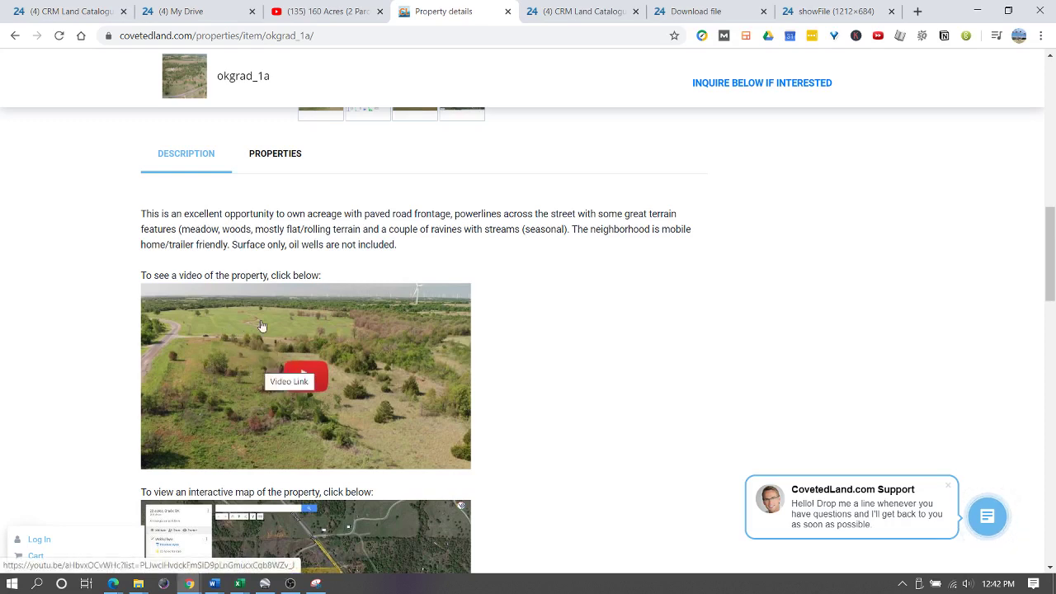
scroll(301, 353, "up", 1)
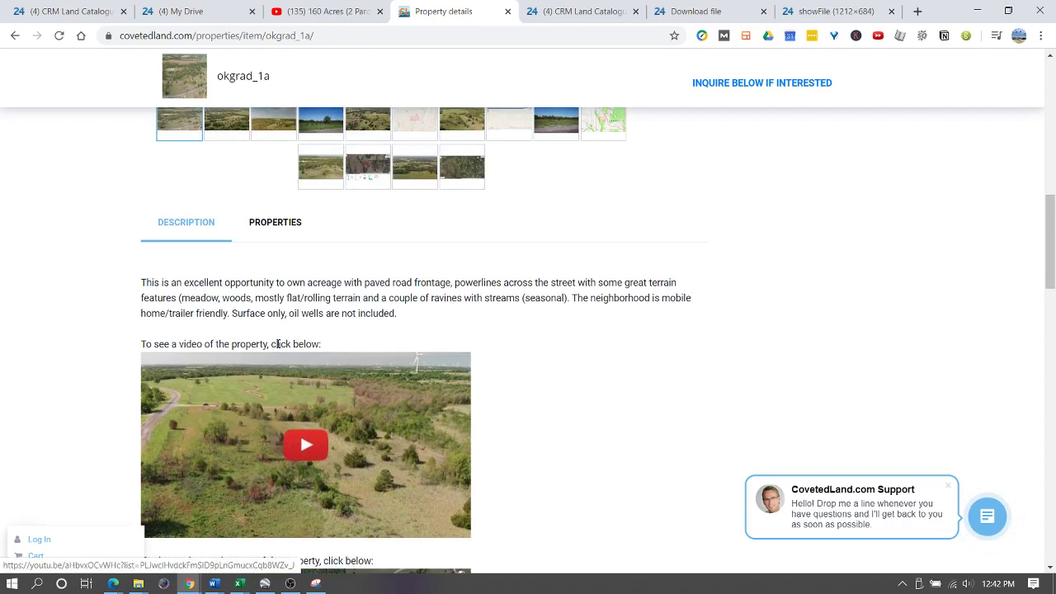
scroll(283, 300, "up", 3)
scroll(296, 281, "down", 6)
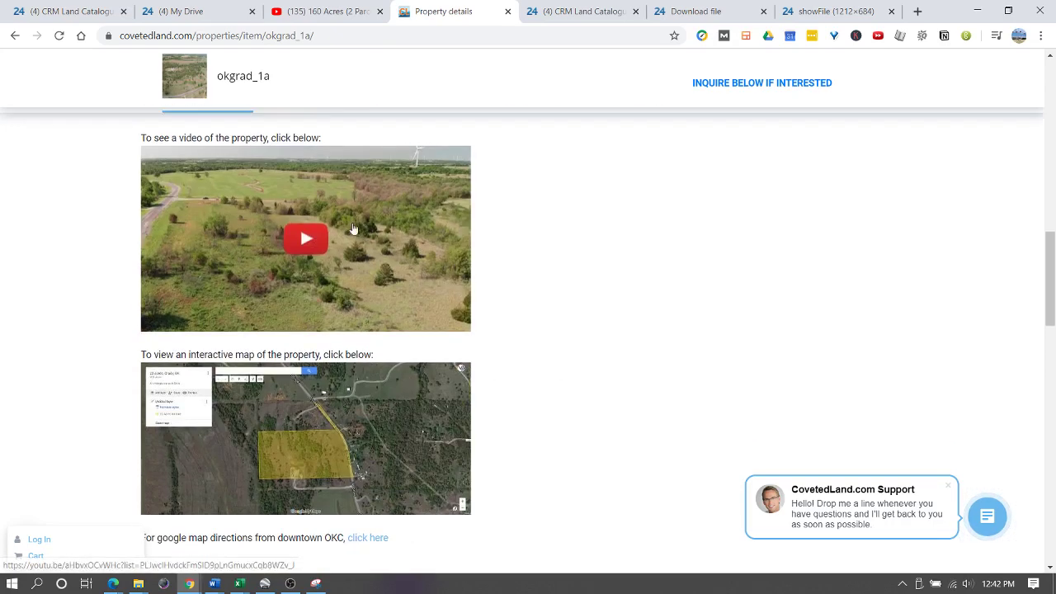
scroll(298, 272, "up", 2)
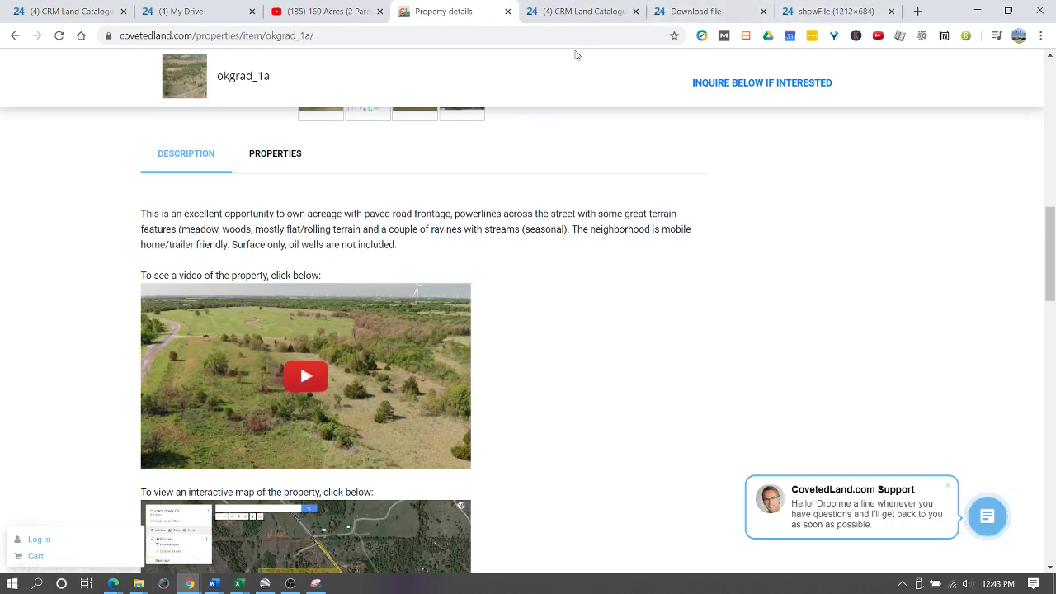
left_click(321, 12)
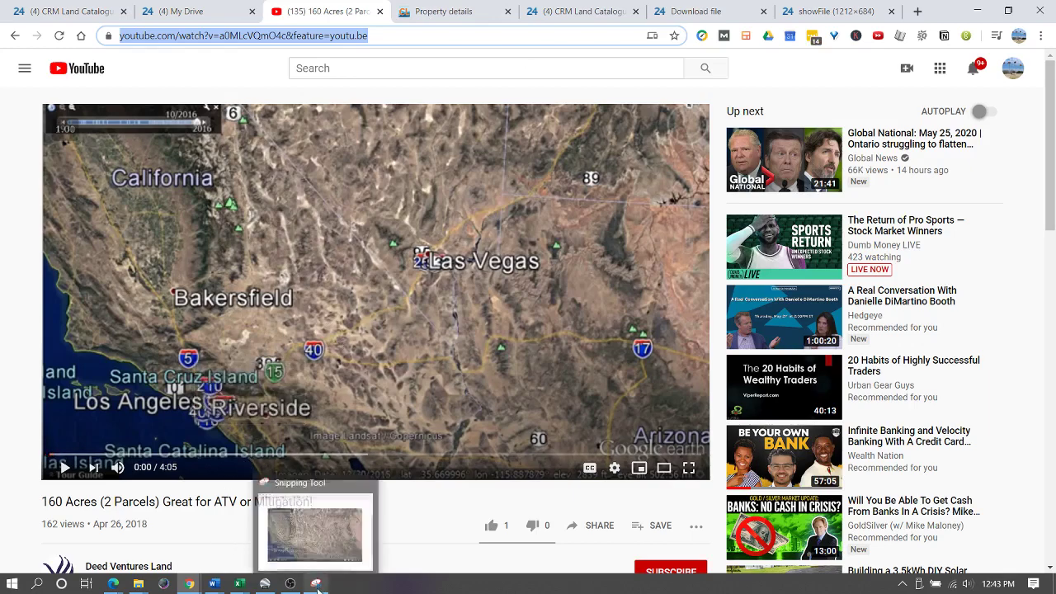
- Launch Snipping Tool via 'snip' search and capture the whole video player area
left_click(12, 587)
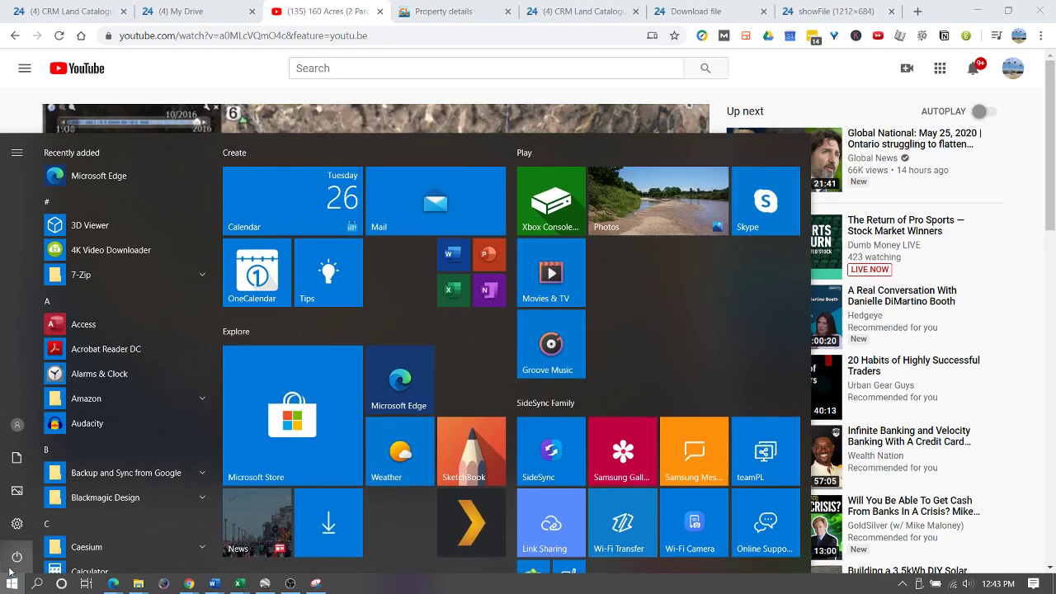
type("snip")
key("Return")
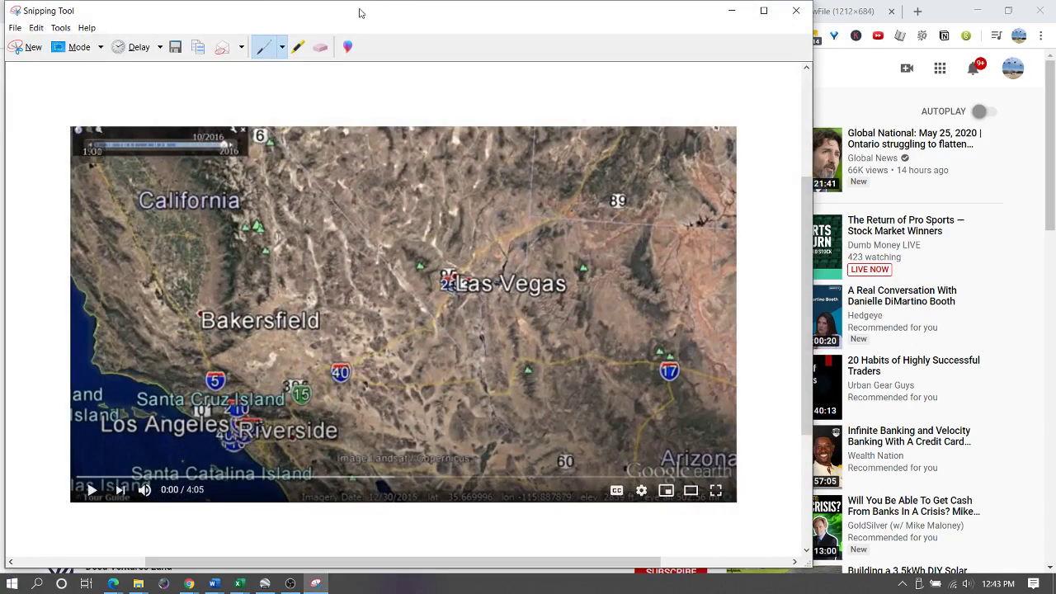
left_click_drag(363, 12, 806, 68)
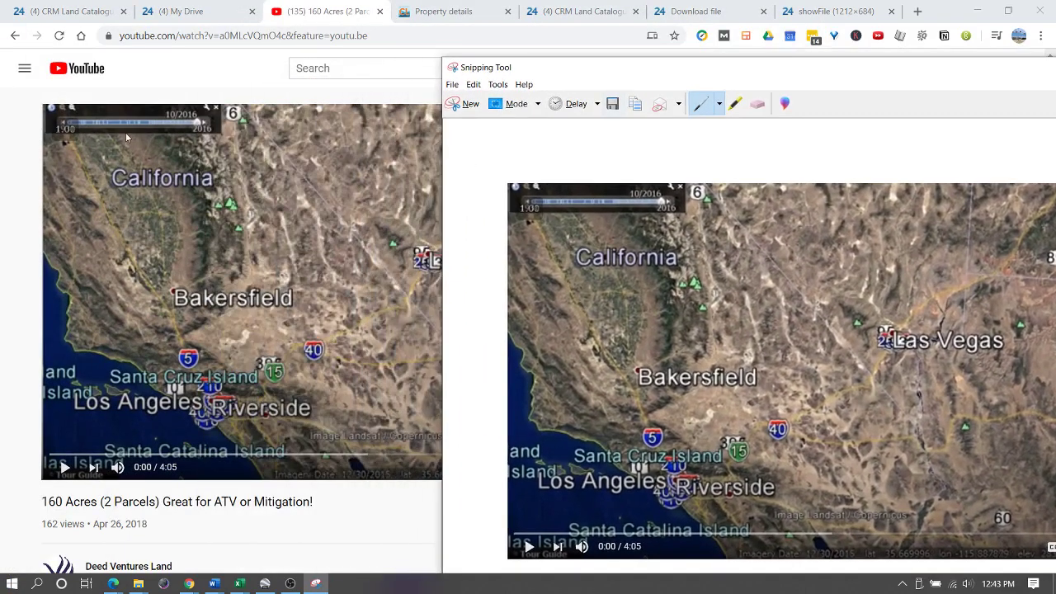
left_click_drag(708, 74, 352, 19)
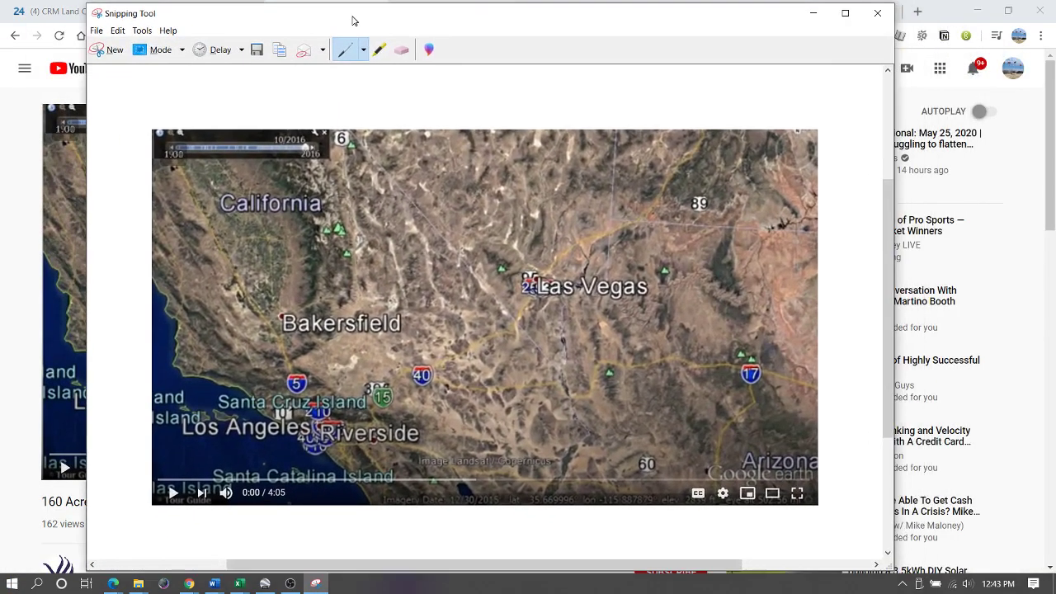
left_click(112, 51)
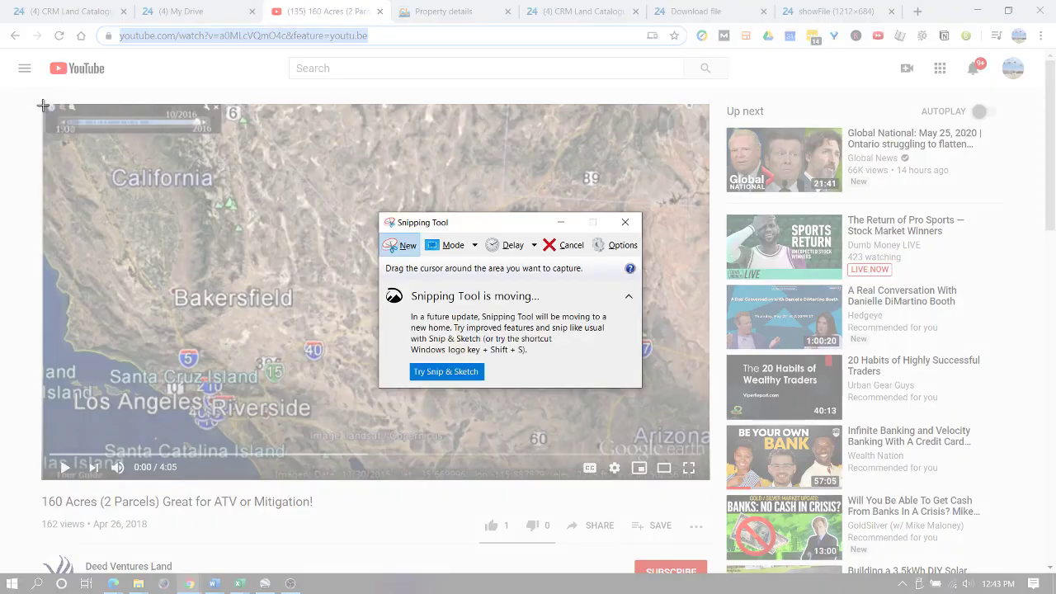
left_click_drag(43, 106, 707, 477)
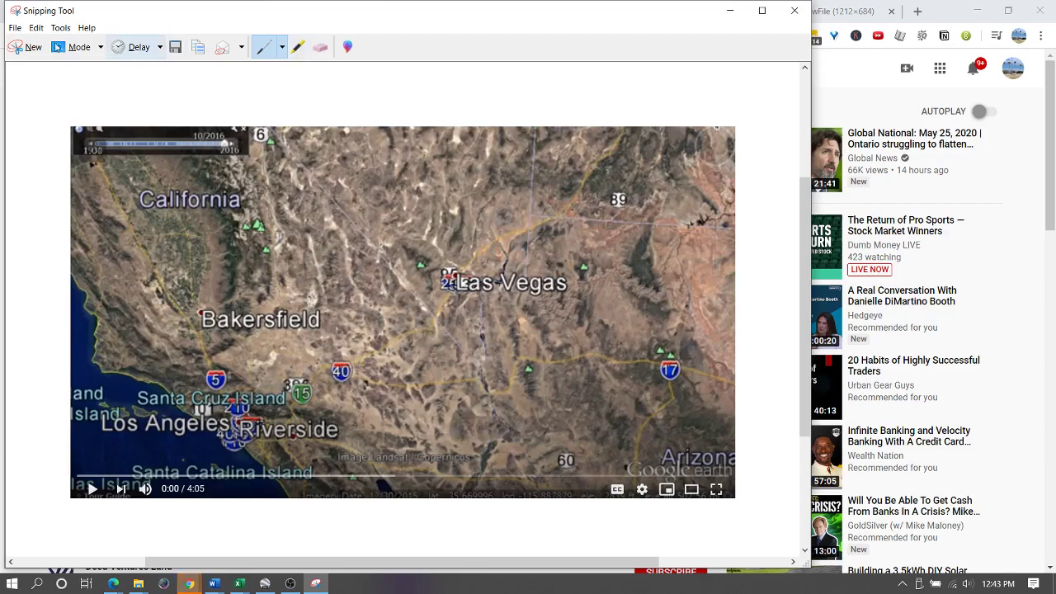
- Save the capture as Video Link.JPG in the 0542 folder, replacing the existing file
left_click(14, 29)
left_click(51, 63)
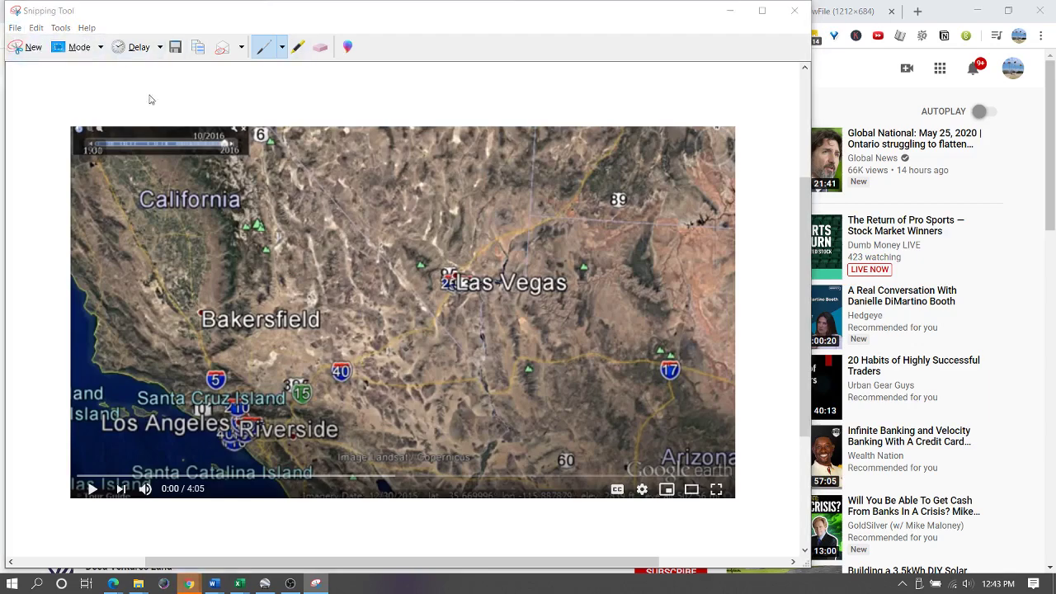
scroll(247, 190, "down", 5)
scroll(251, 192, "down", 5)
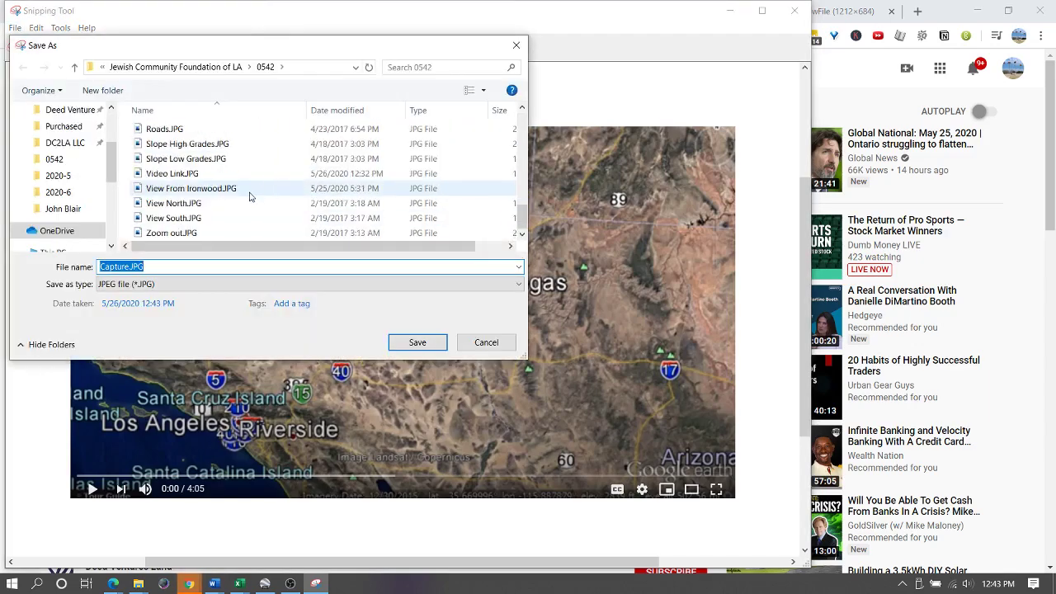
left_click(198, 175)
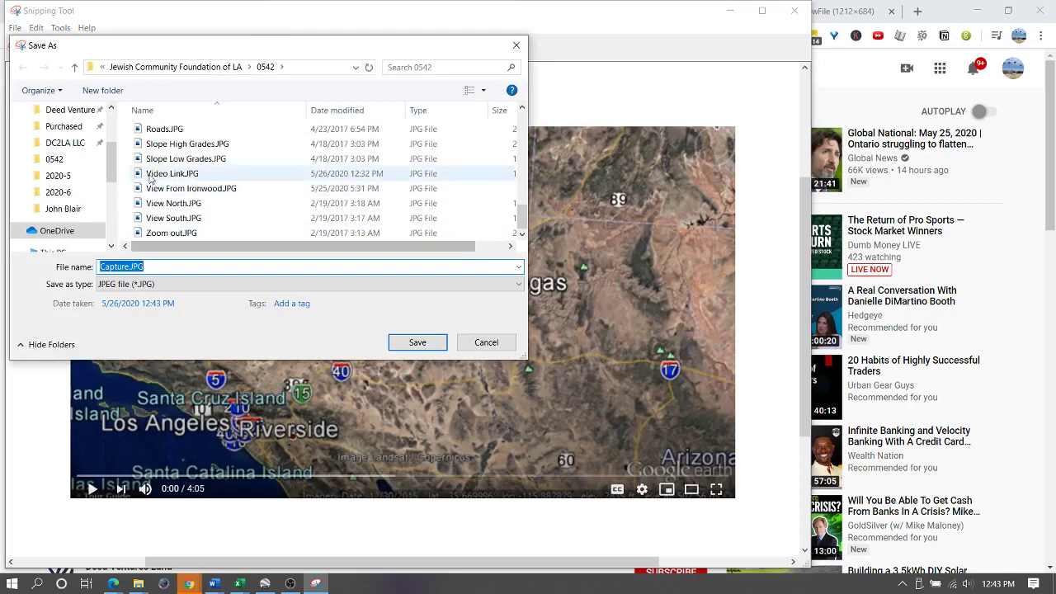
left_click(418, 342)
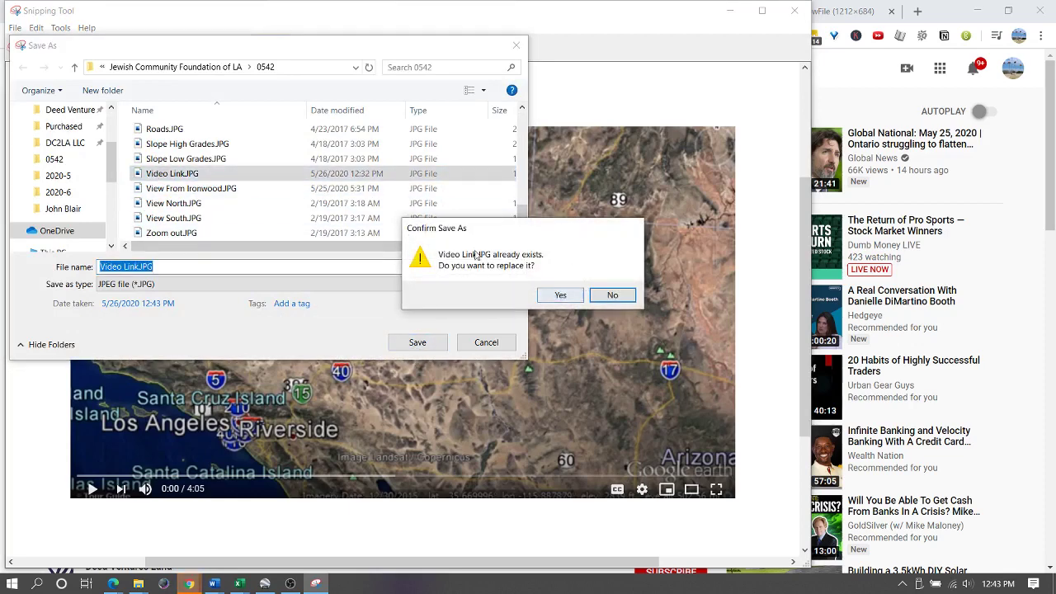
left_click(561, 296)
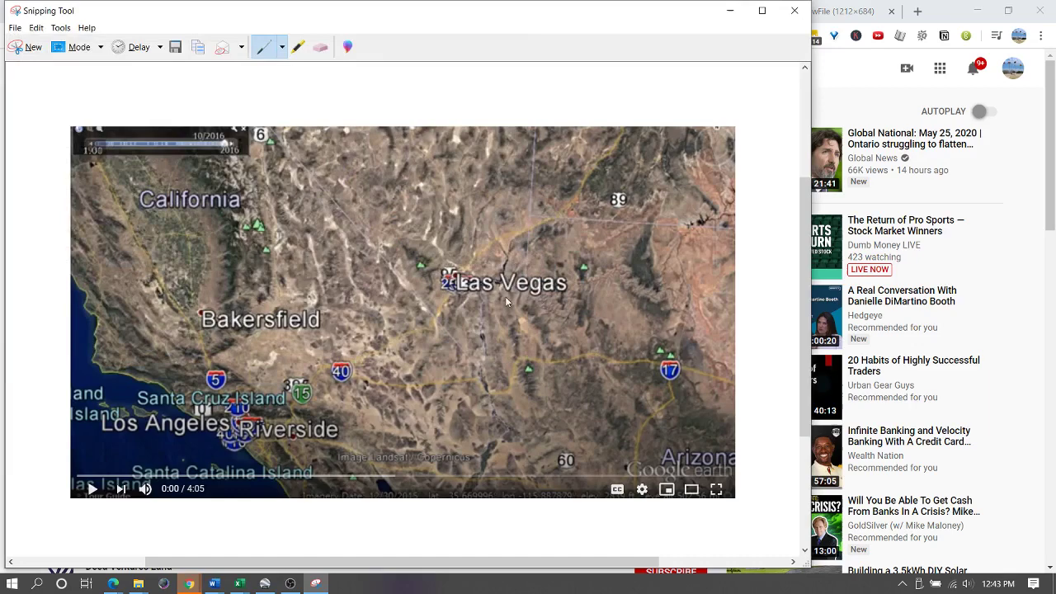
- Create a new folder named casanbern_2a in Bitrix24 My Drive
left_click(730, 15)
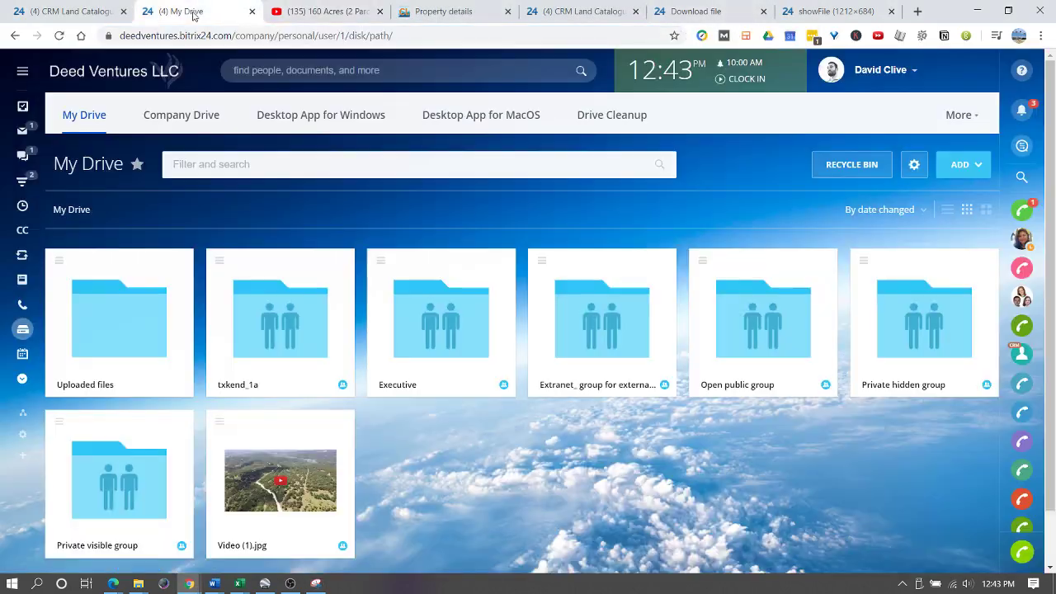
left_click(192, 15)
left_click(964, 169)
left_click(954, 229)
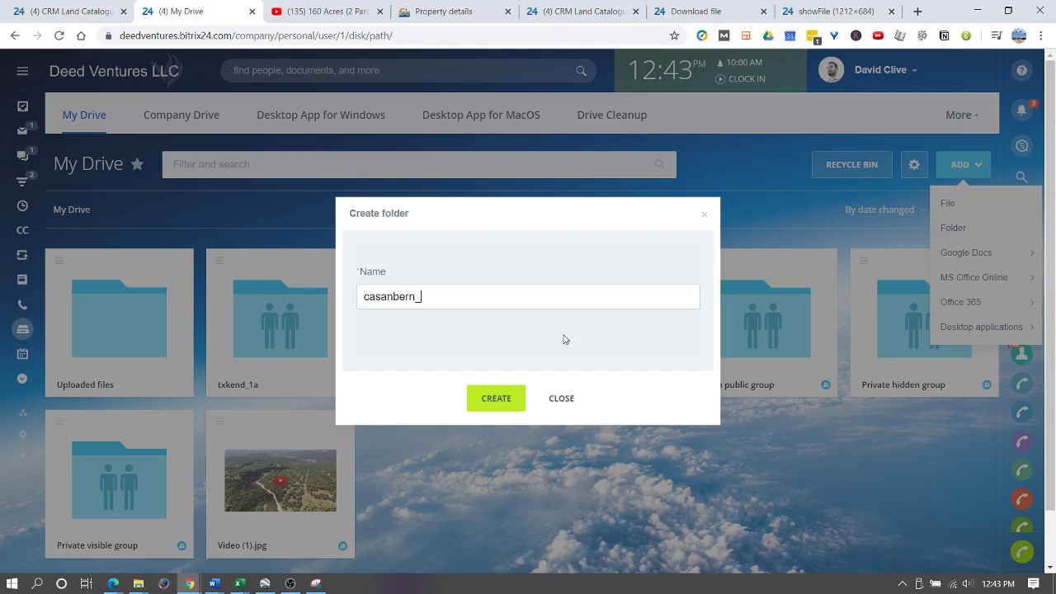
type("casanbern_2a")
left_click(506, 399)
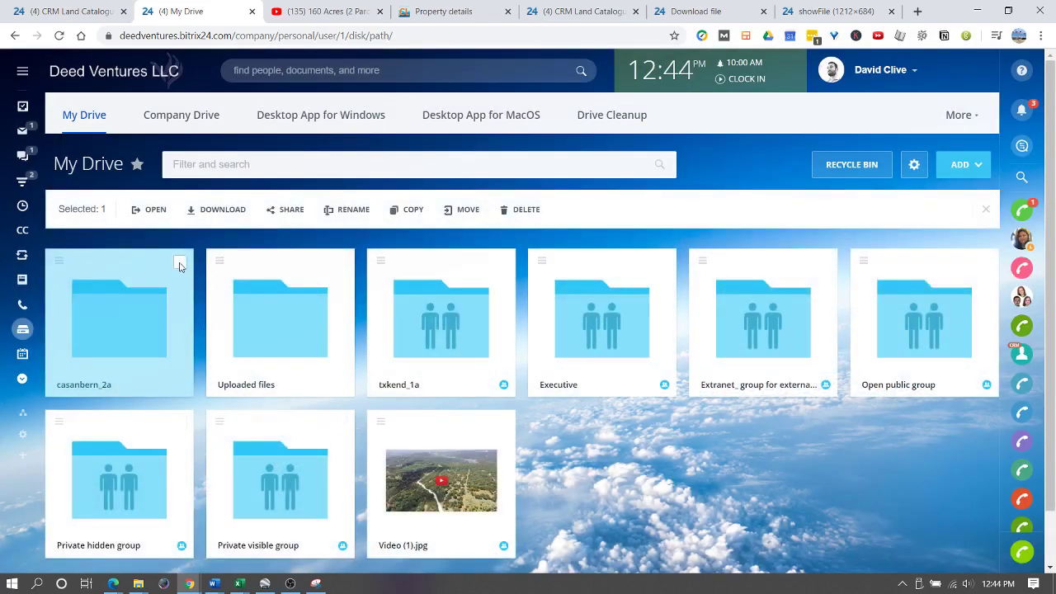
- Open the empty casanbern_2a folder and bring up the local 0542 folder in File Explorer
left_click(180, 262)
left_click(284, 209)
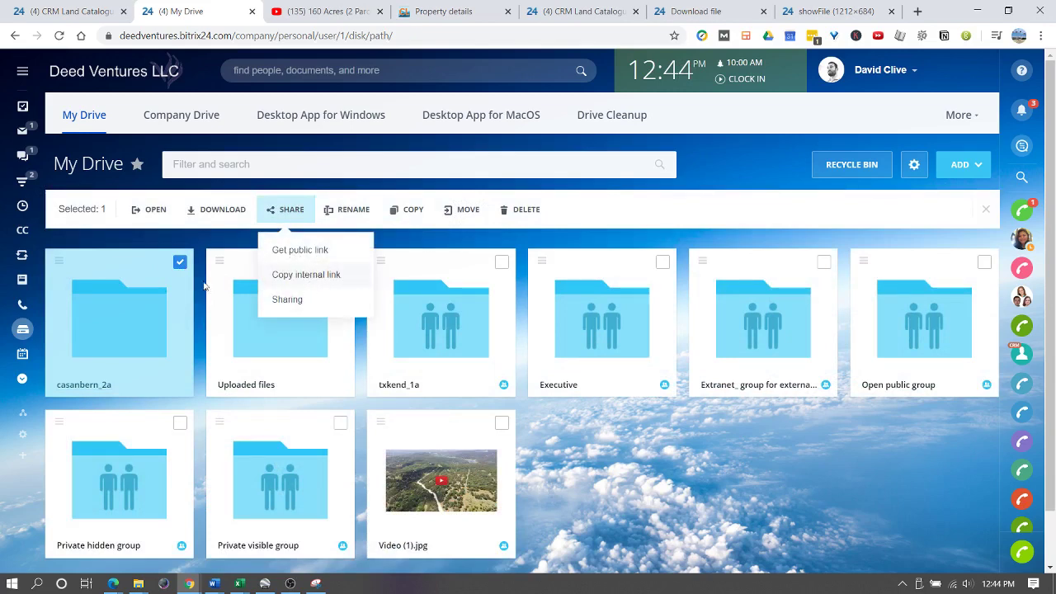
left_click(124, 322)
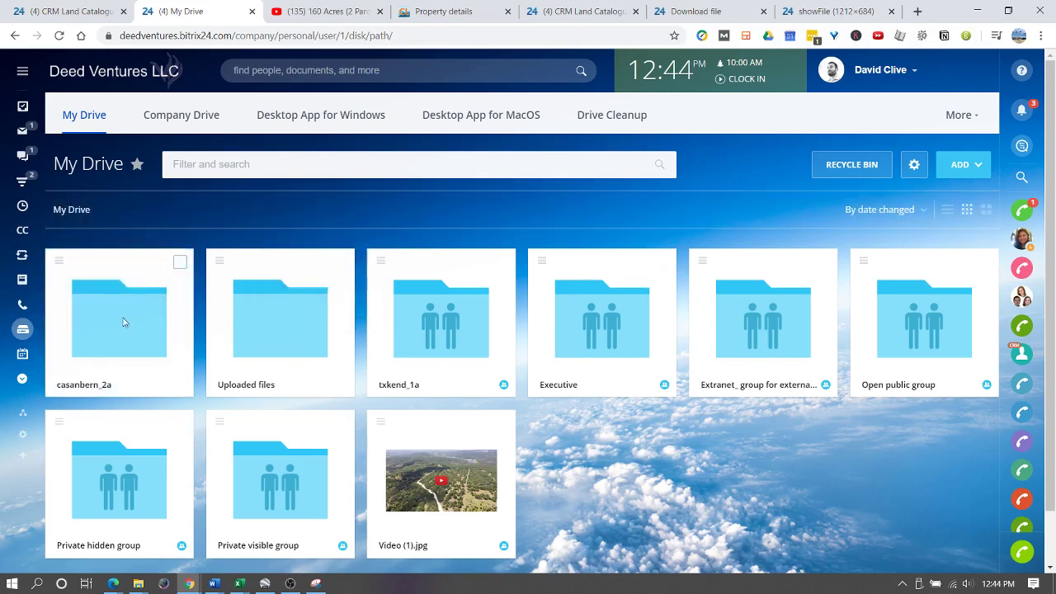
left_click(83, 295)
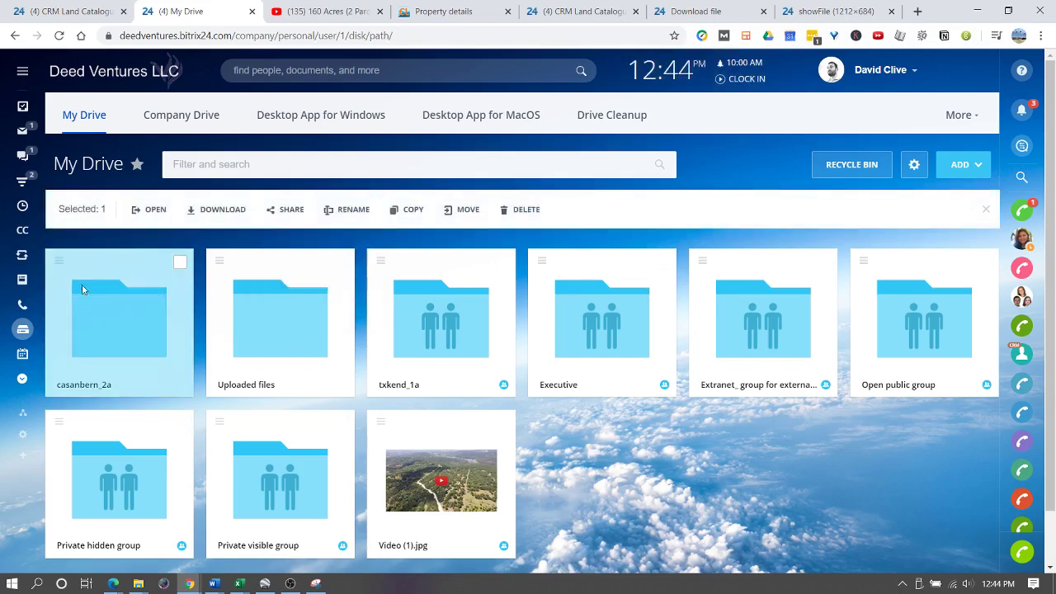
double_click(83, 289)
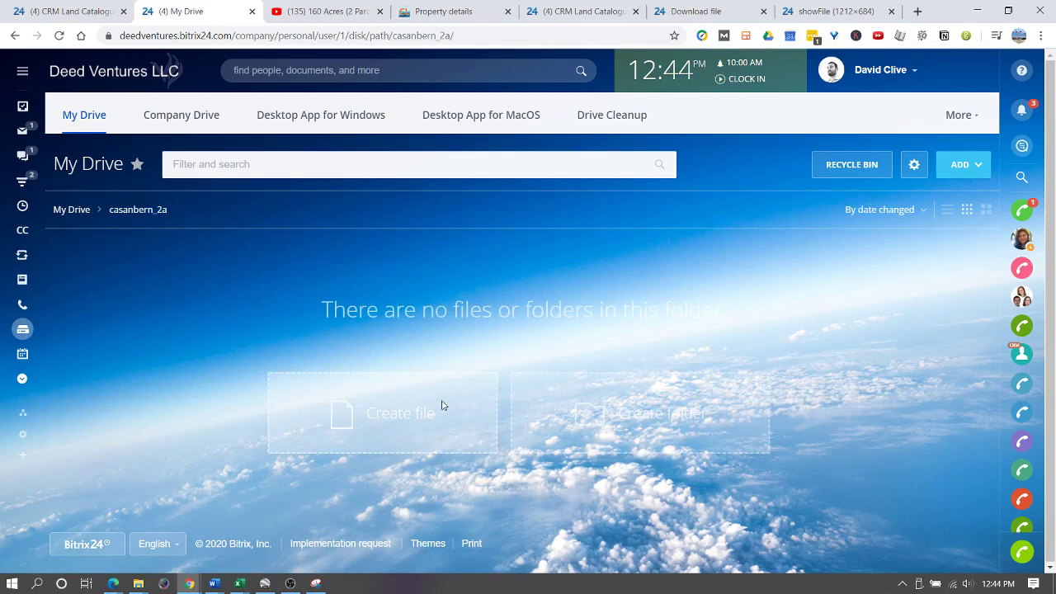
left_click(139, 583)
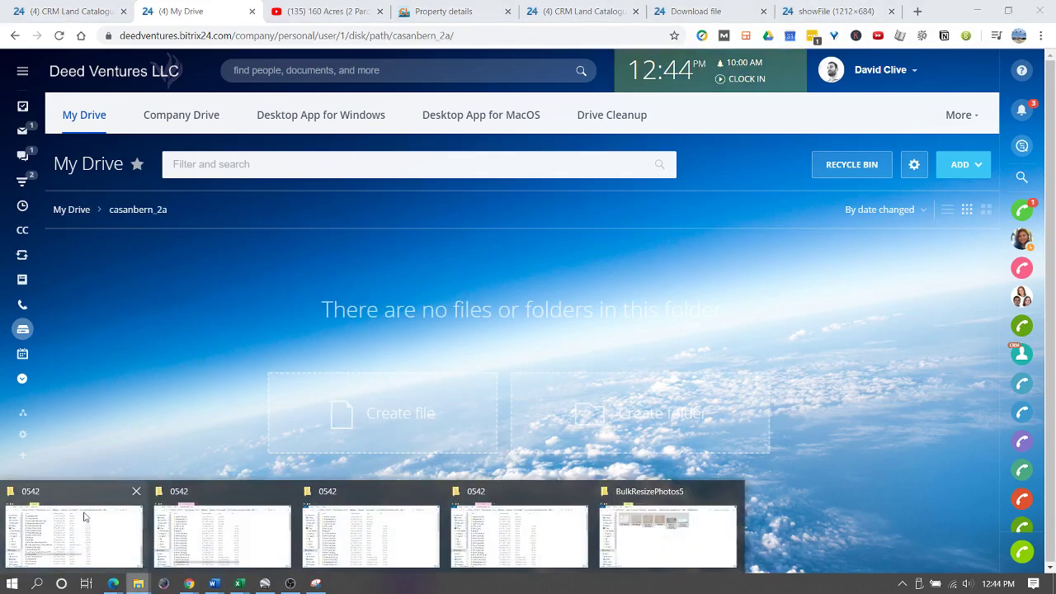
- Upload Video Link.JPG into casanbern_2a and inspect its sharing permissions without changes
left_click(528, 520)
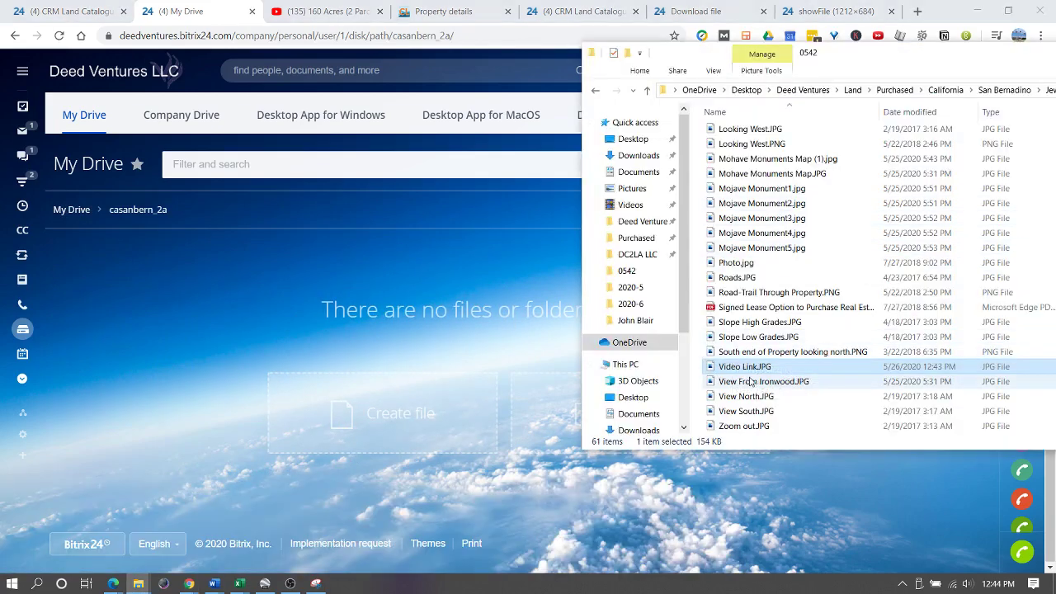
left_click_drag(740, 373, 405, 382)
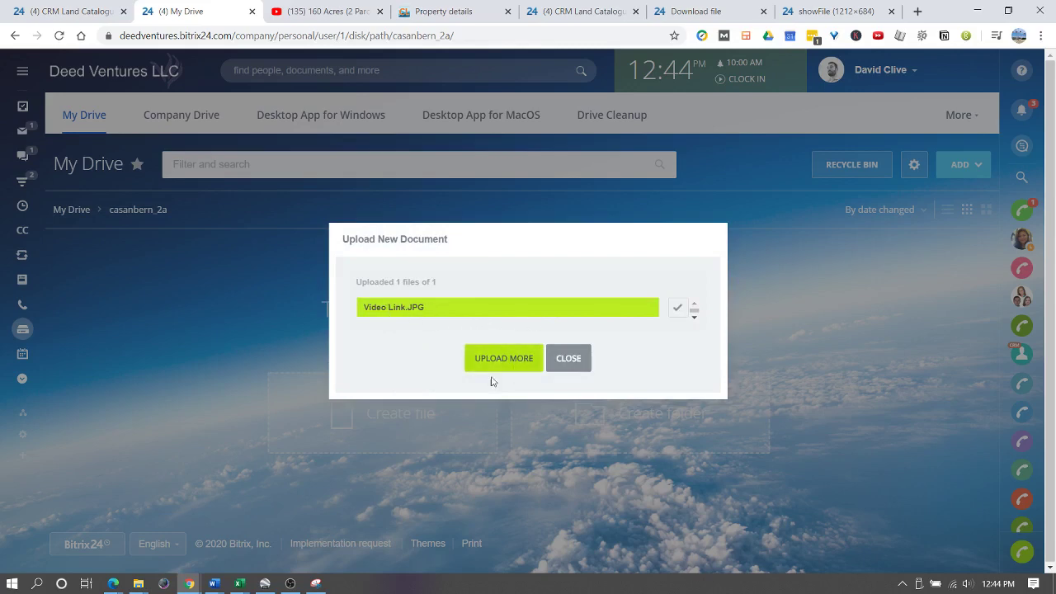
left_click(568, 358)
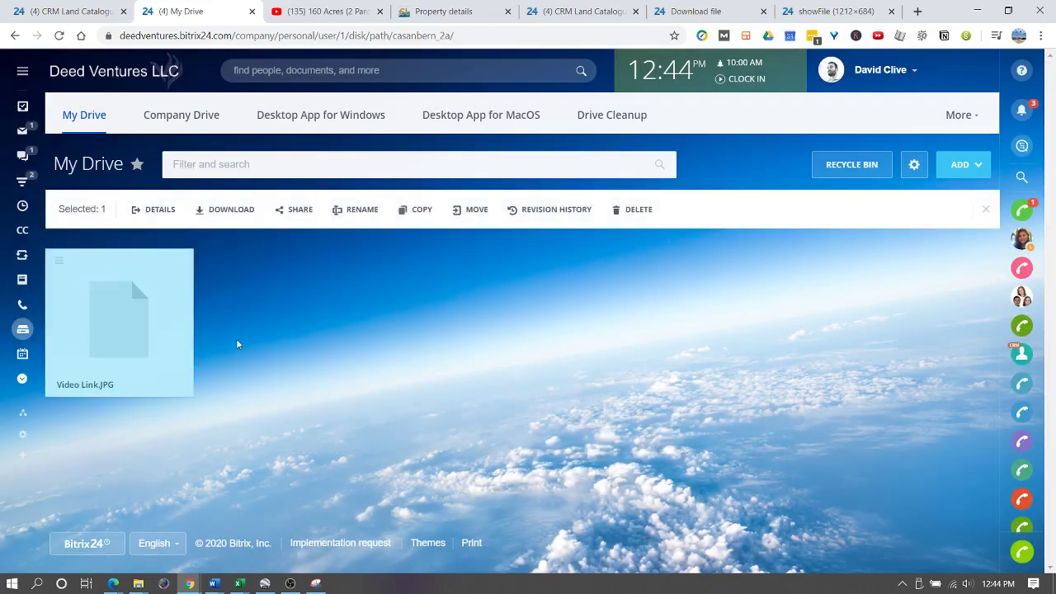
left_click(179, 264)
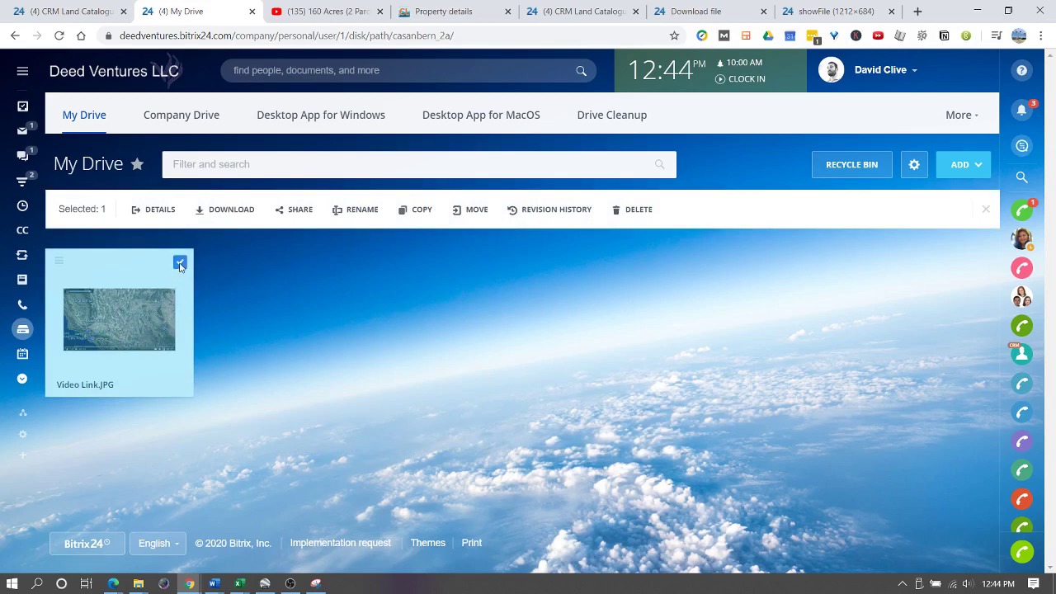
left_click(63, 270)
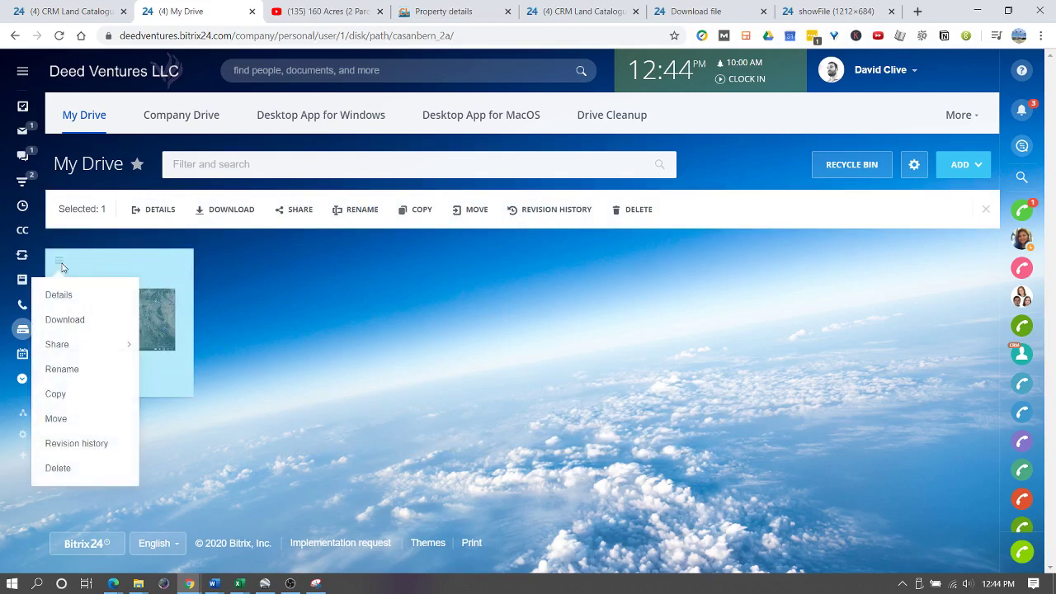
mouse_move(69, 349)
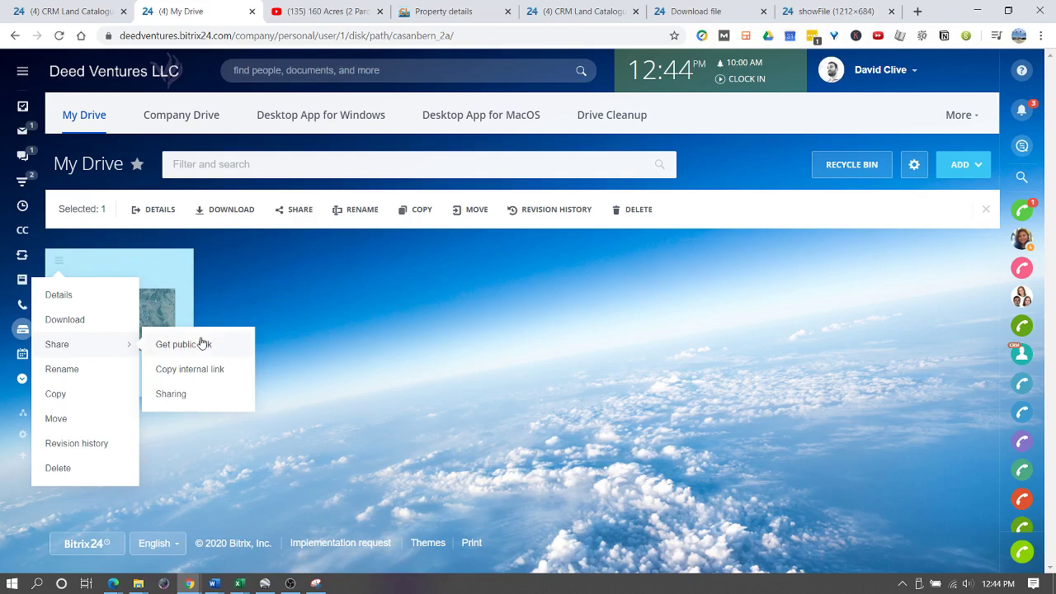
left_click(201, 395)
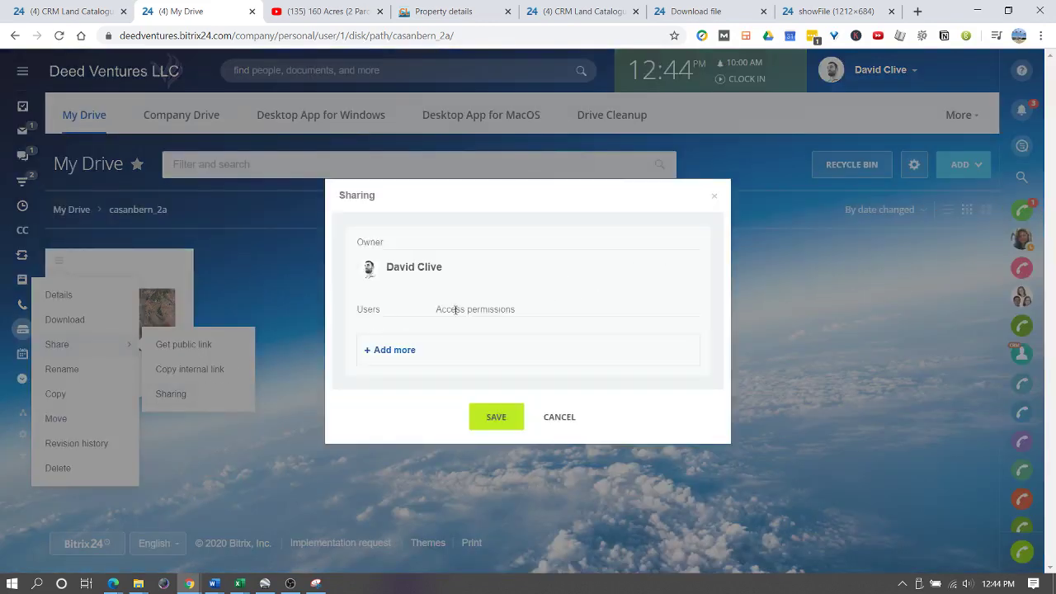
left_click(713, 197)
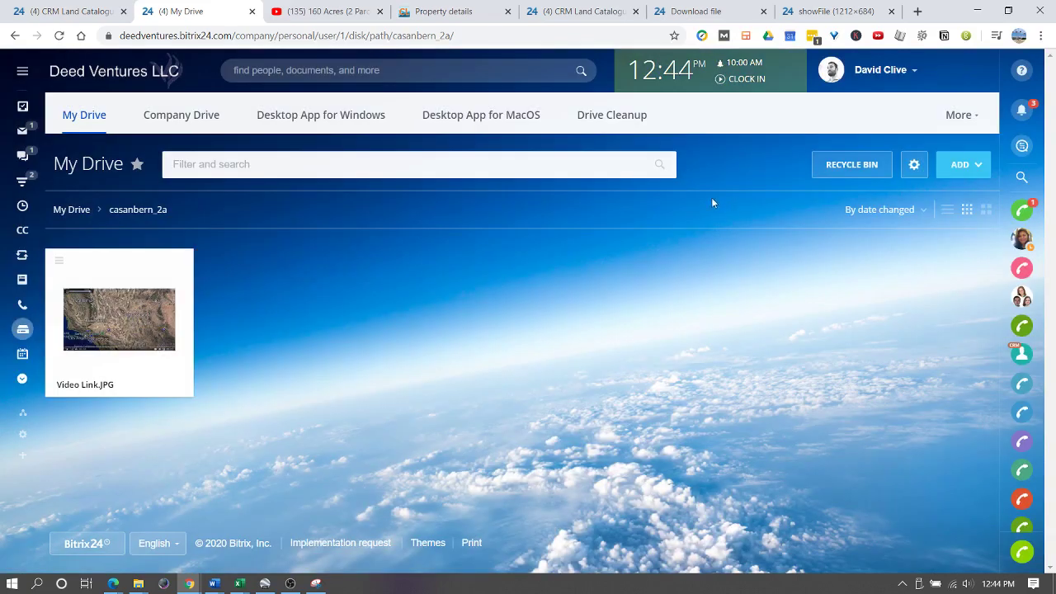
- Enable and save a public link for Video Link.JPG, copying its address
left_click(60, 262)
mouse_move(123, 349)
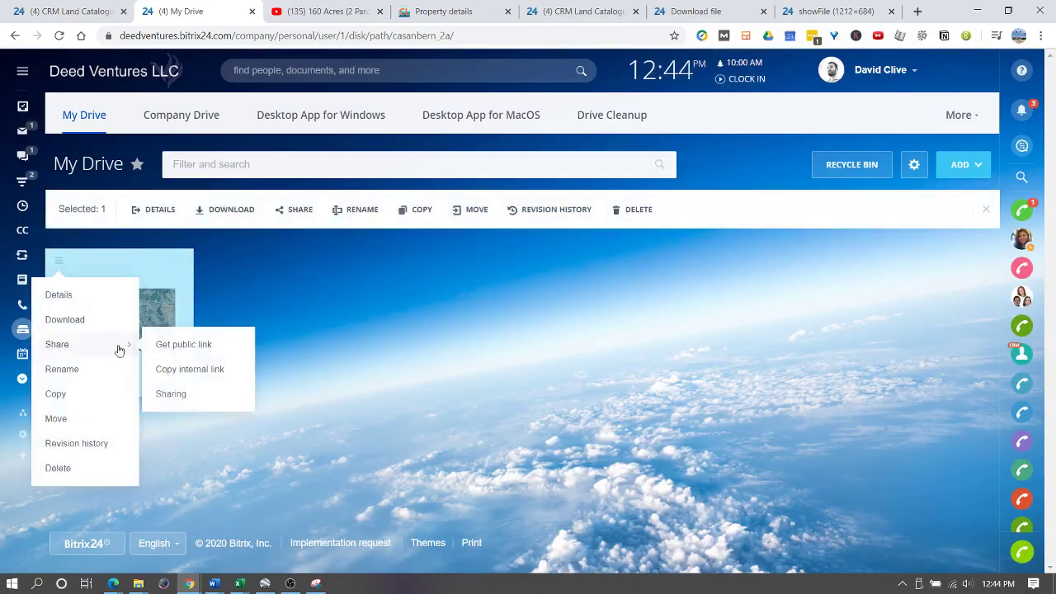
left_click(206, 347)
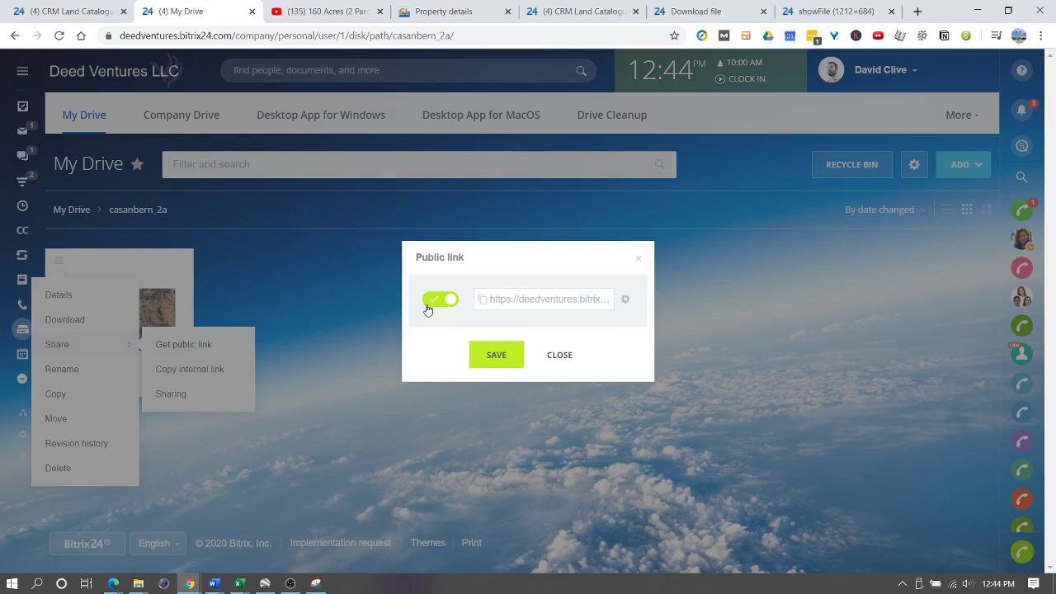
left_click(522, 299)
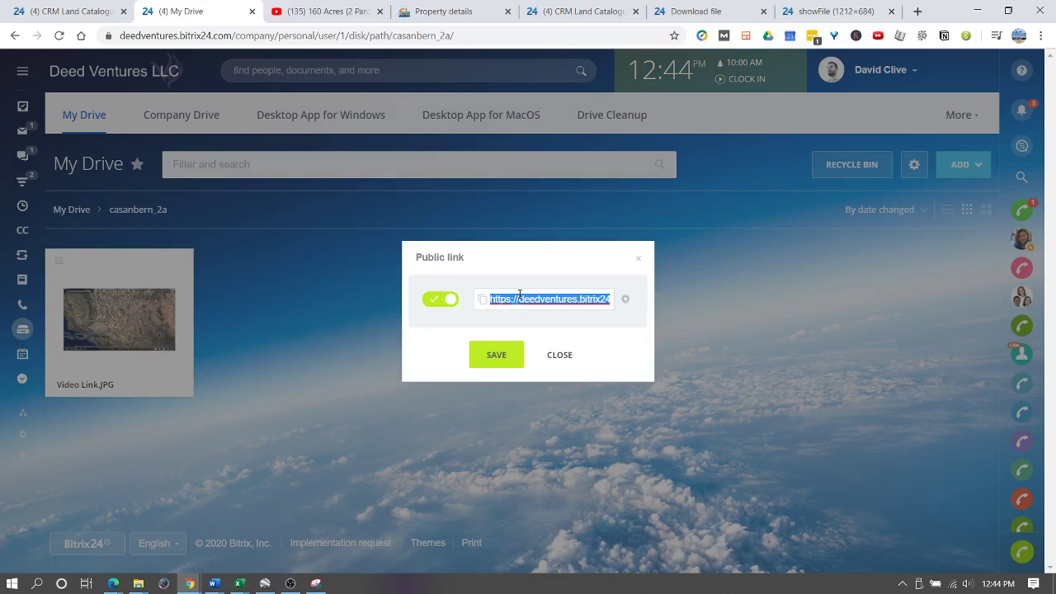
left_click(515, 350)
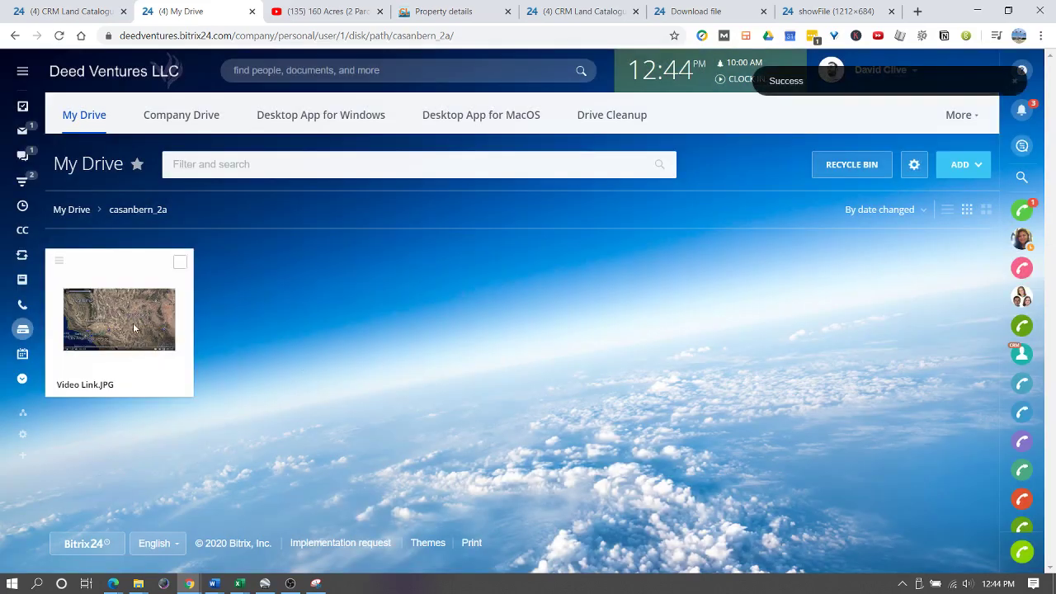
- Review the public link's lifetime and password options, then close the full-size image tab
left_click(59, 263)
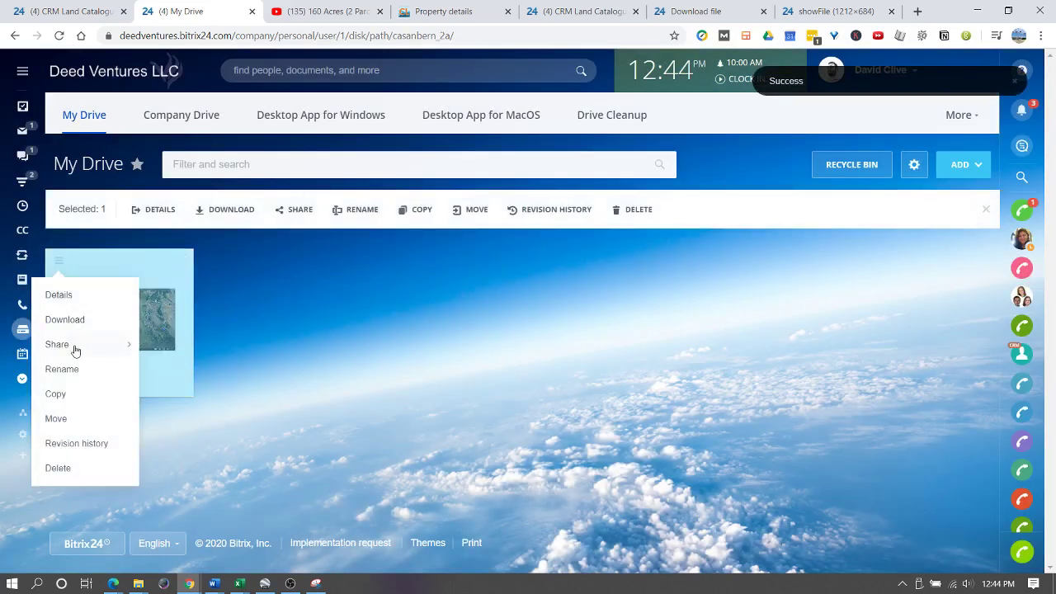
mouse_move(74, 348)
left_click(205, 345)
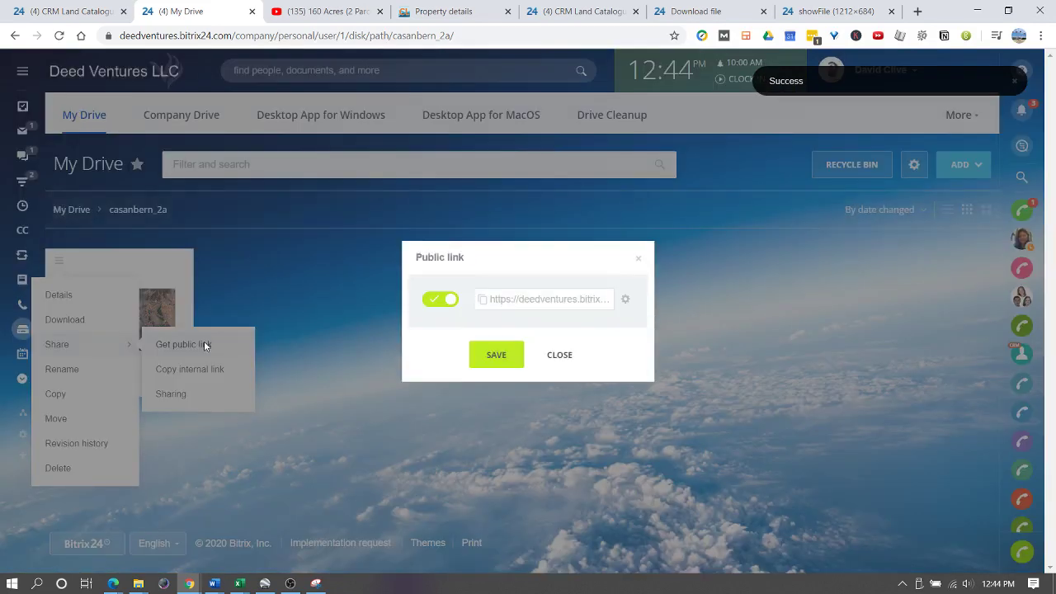
left_click(626, 299)
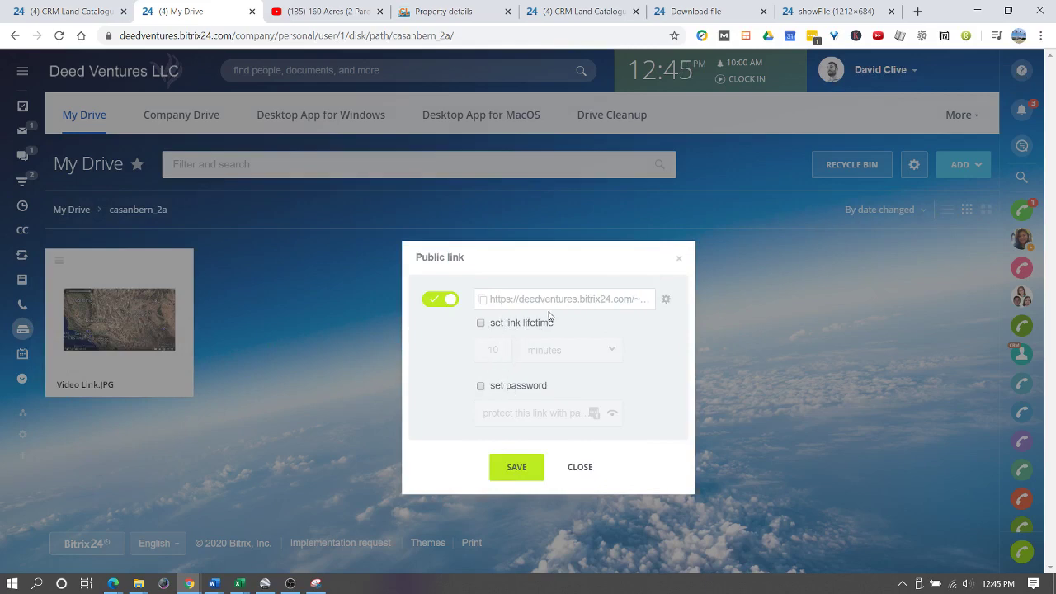
left_click(580, 468)
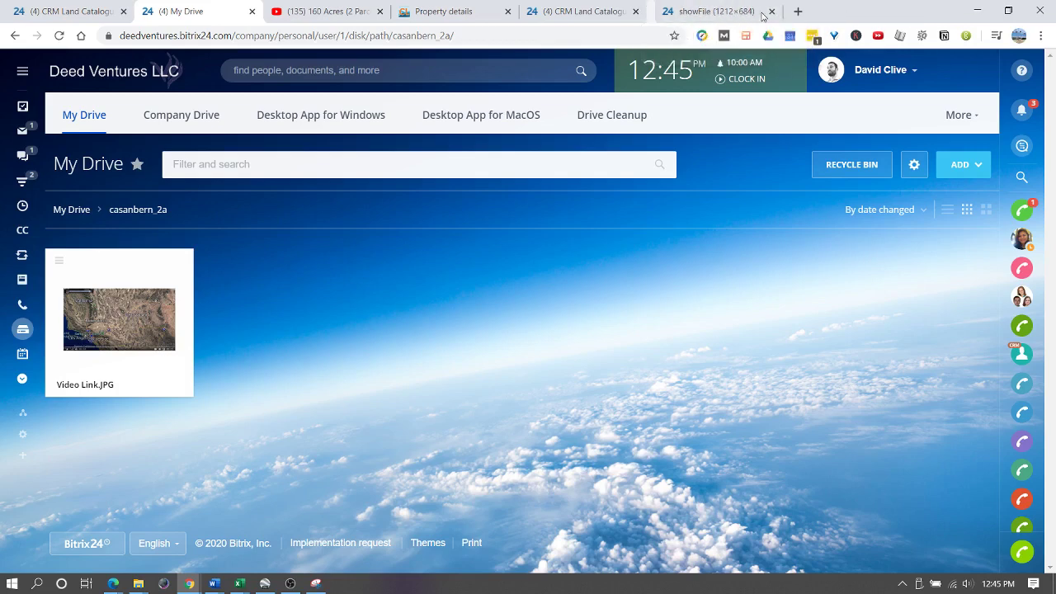
left_click(766, 12)
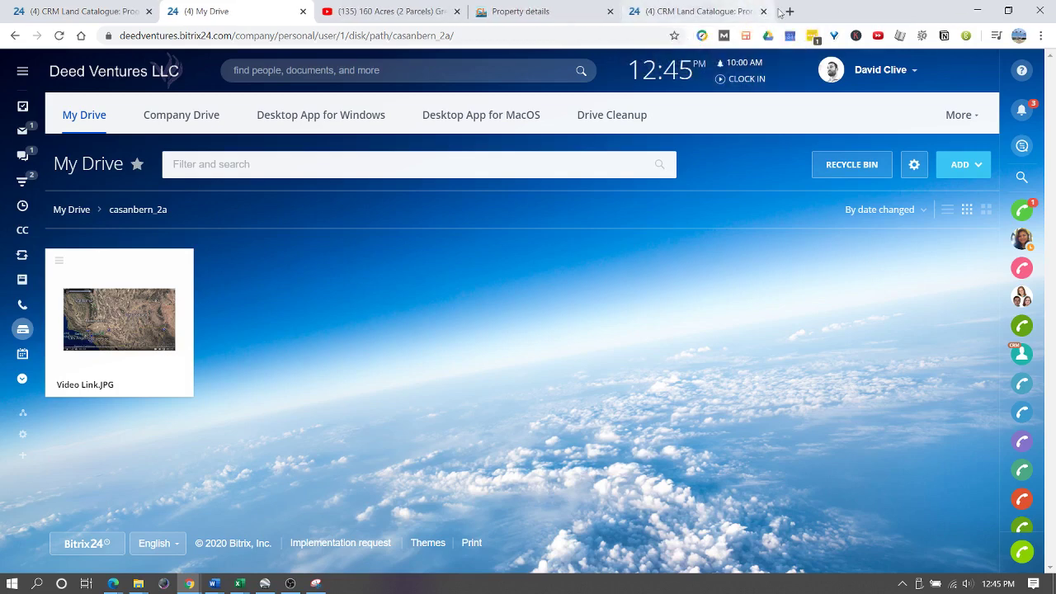
- Load the copied public link in a new tab and again in an incognito window
left_click(785, 11)
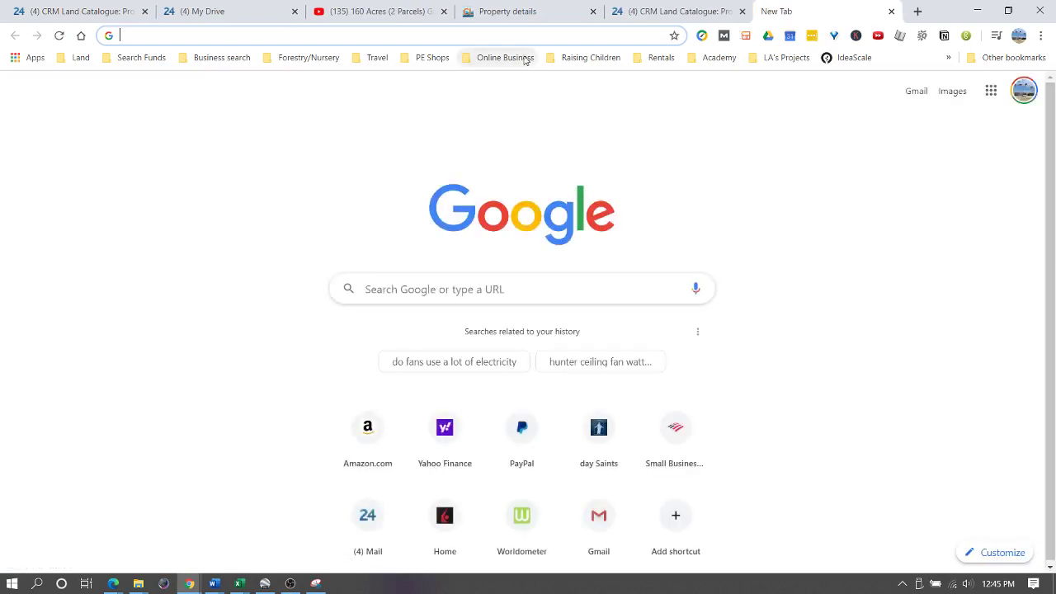
key("Return")
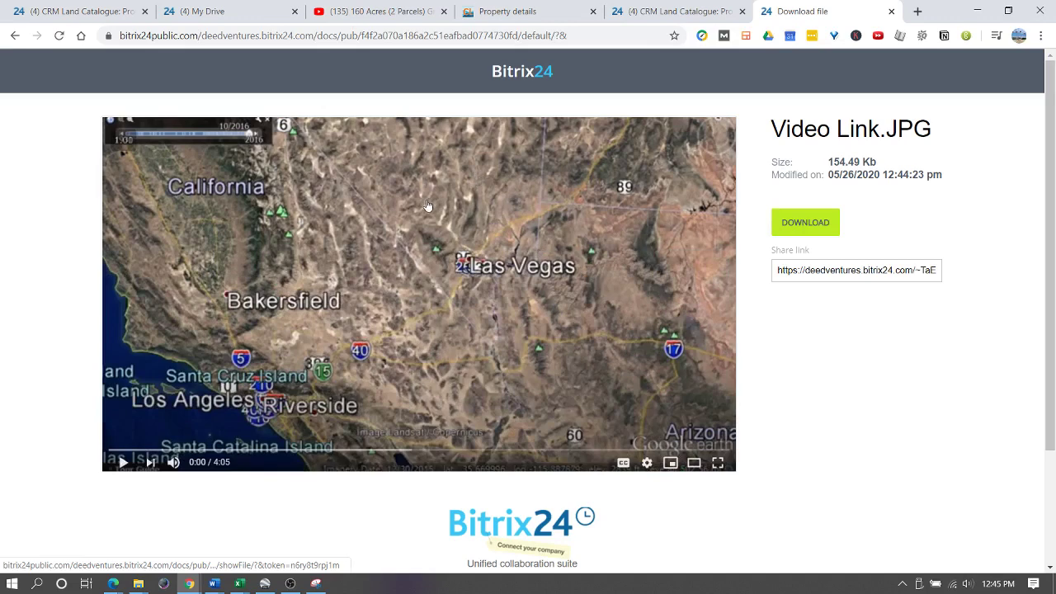
key("ctrl+shift+n")
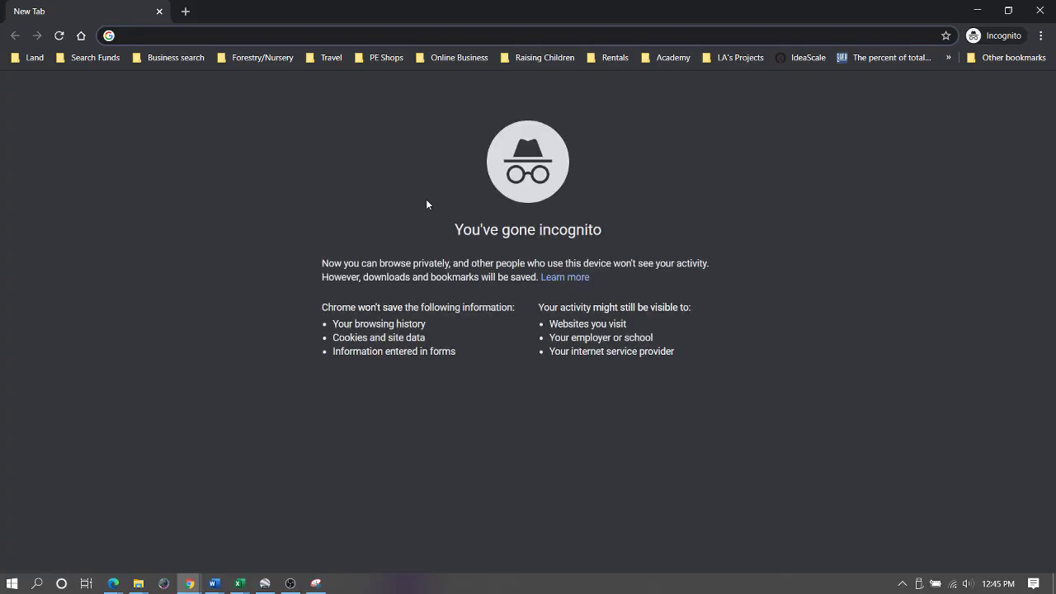
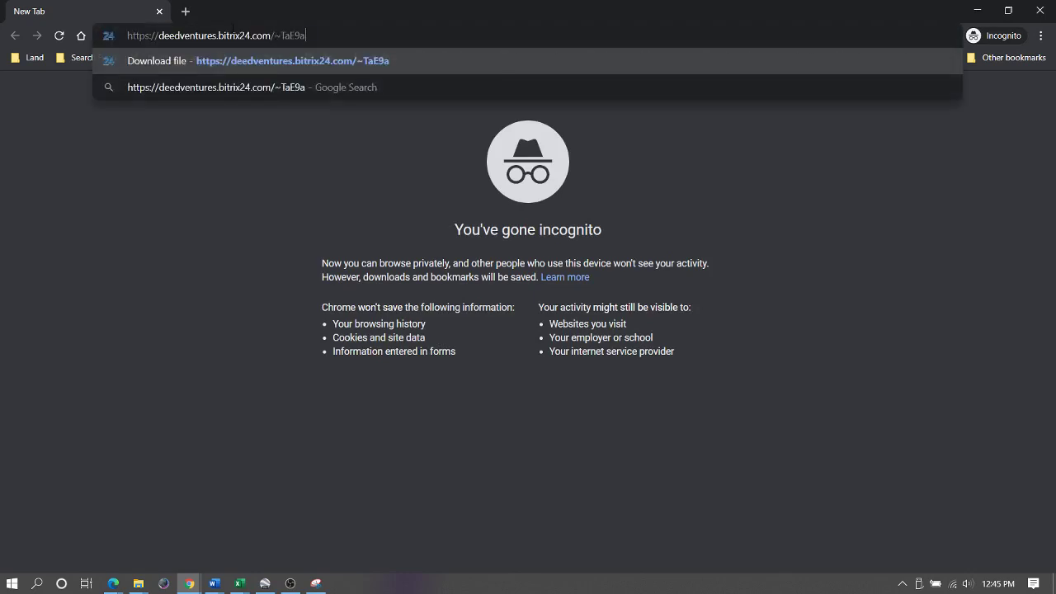
key("Return")
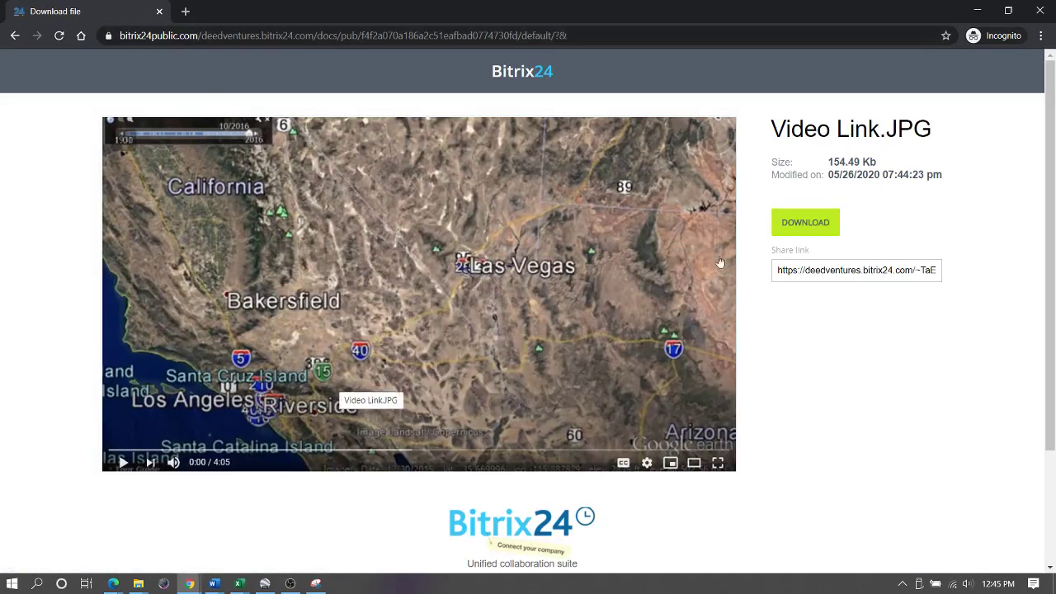
- Close the incognito window and check the showFile image tab and Video Link.JPG download page
left_click(1039, 11)
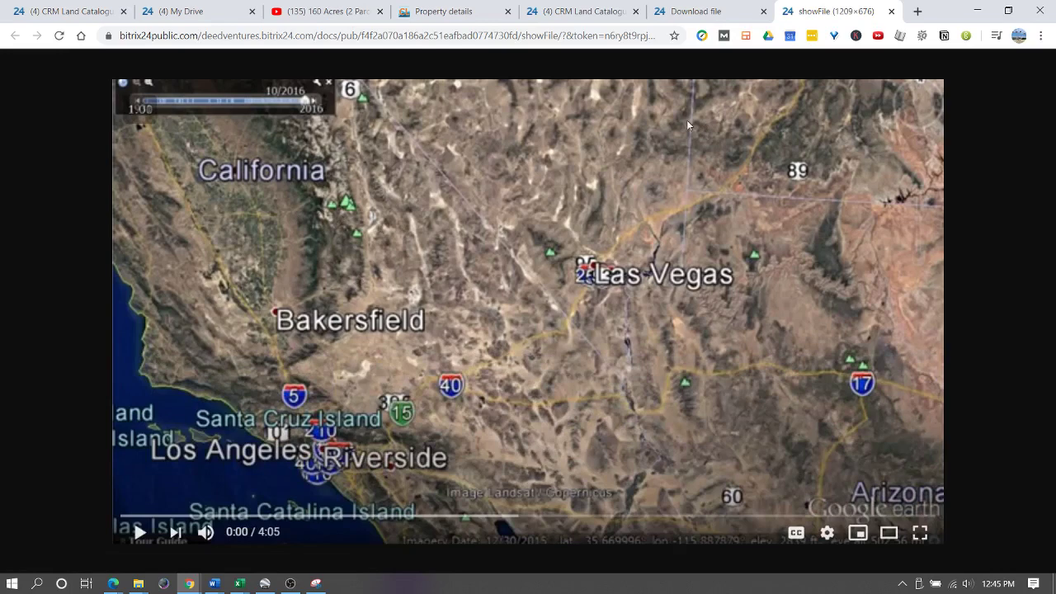
left_click(698, 14)
left_click(826, 11)
left_click(221, 36)
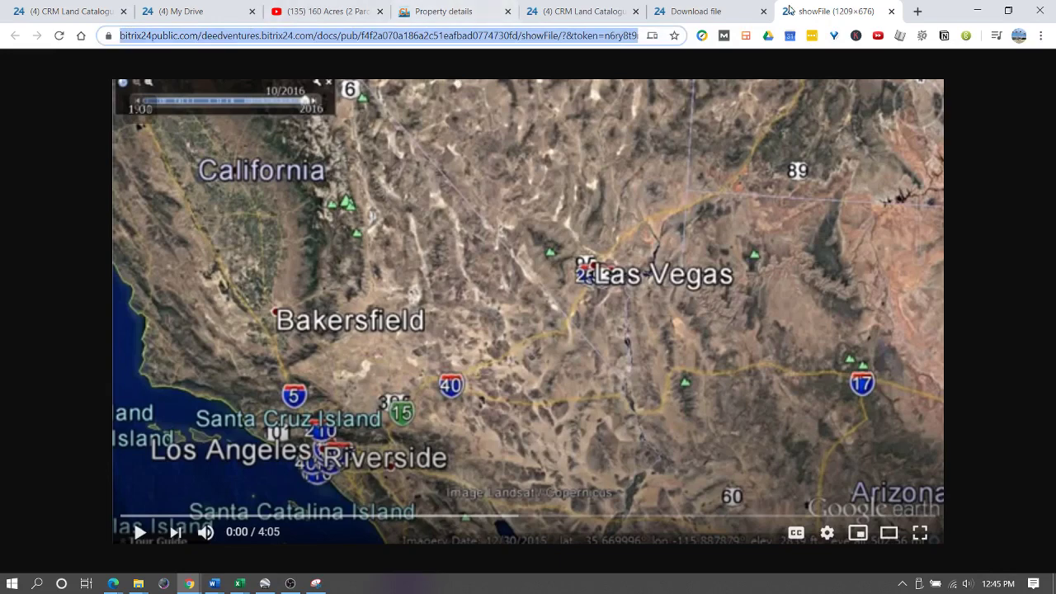
left_click(701, 12)
right_click(388, 259)
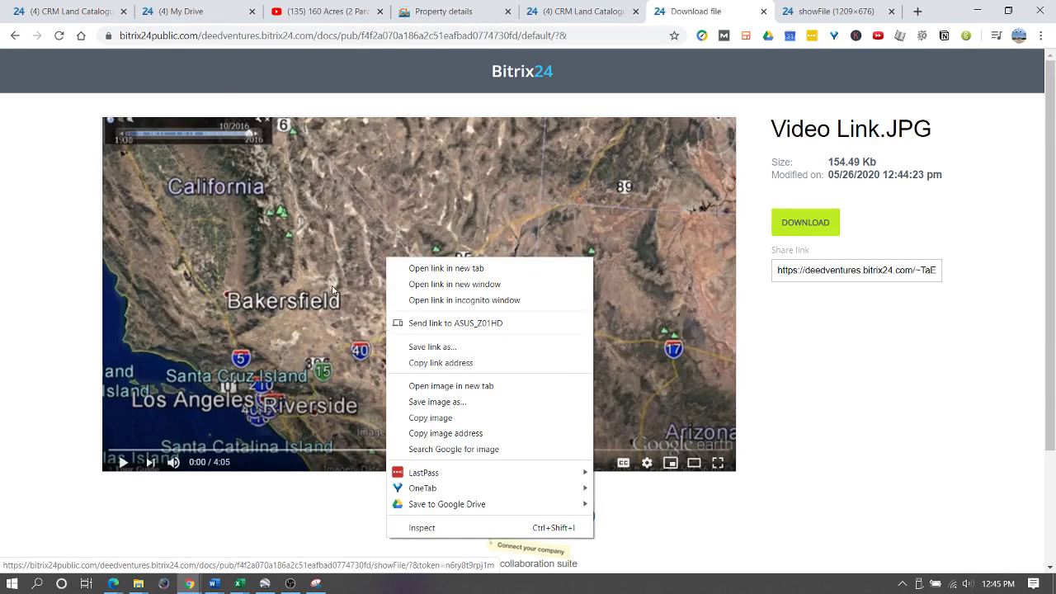
left_click(89, 245)
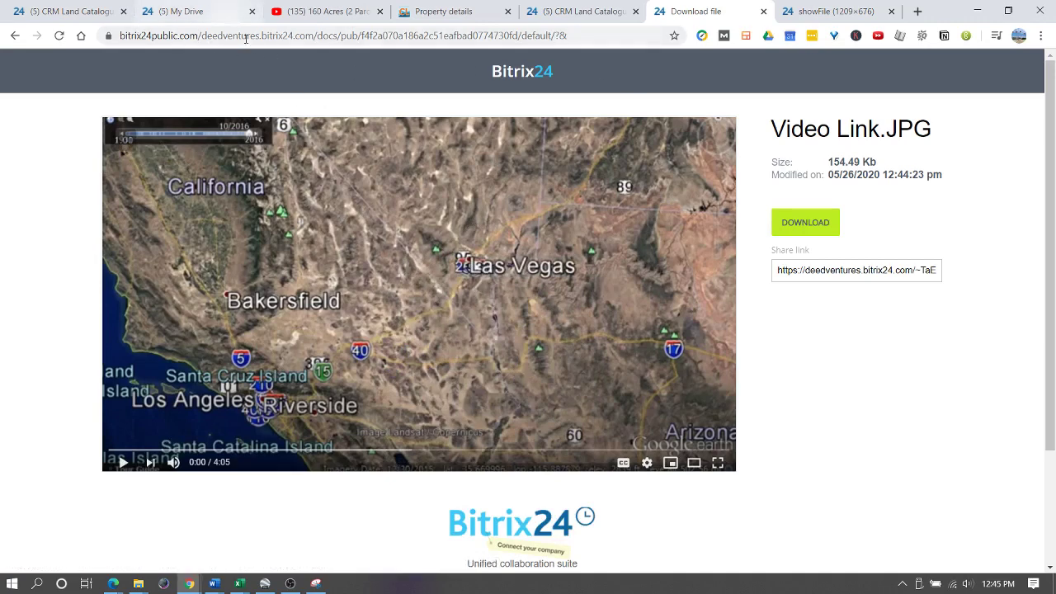
- Filter the Land Catalogue products by 'casanbern' and open casanbern_2a (ID 134291) for editing
left_click(70, 14)
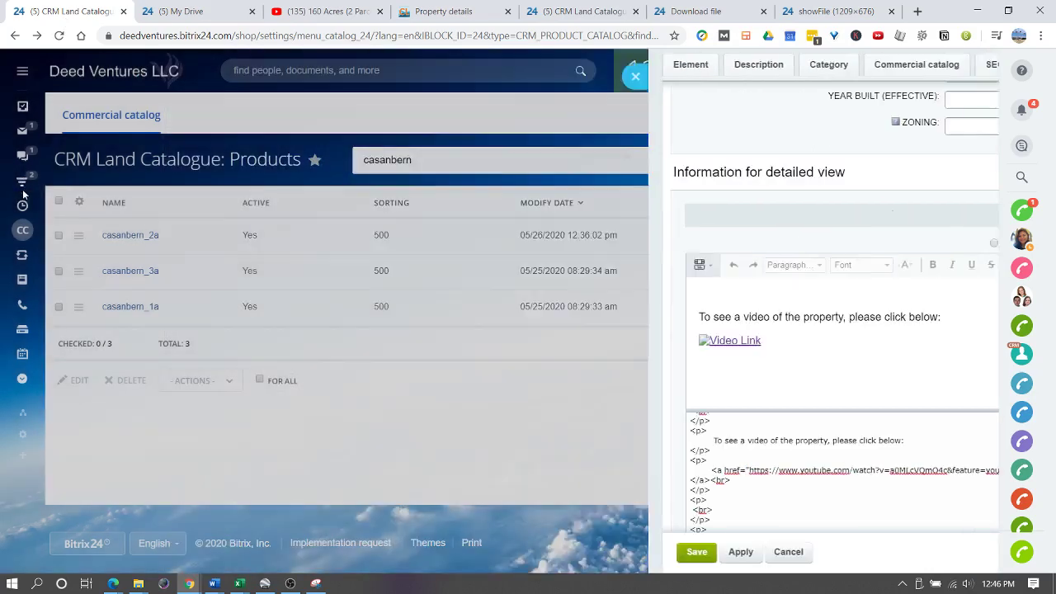
left_click(23, 194)
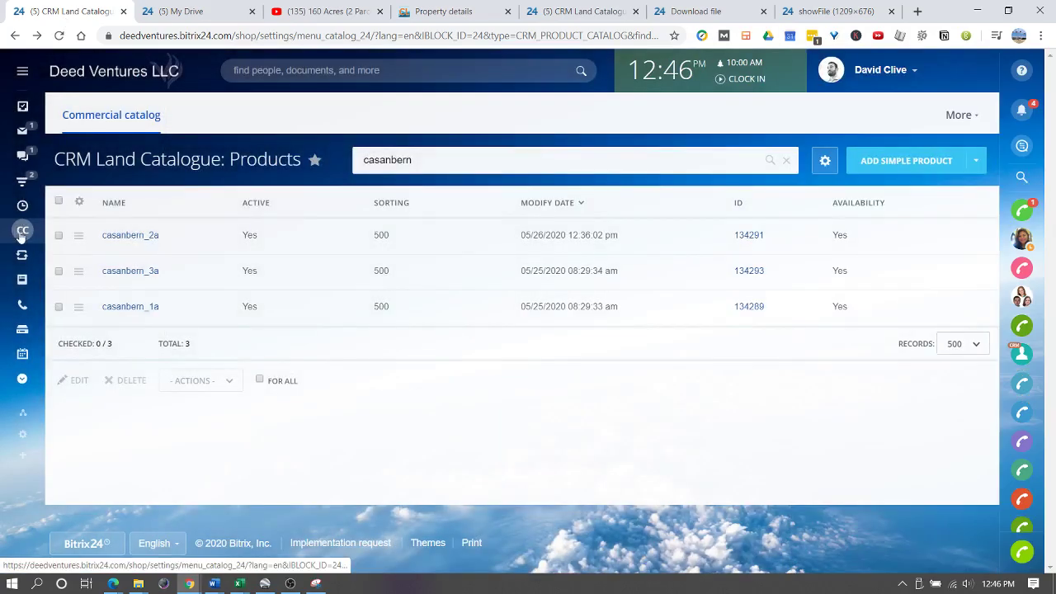
left_click(24, 234)
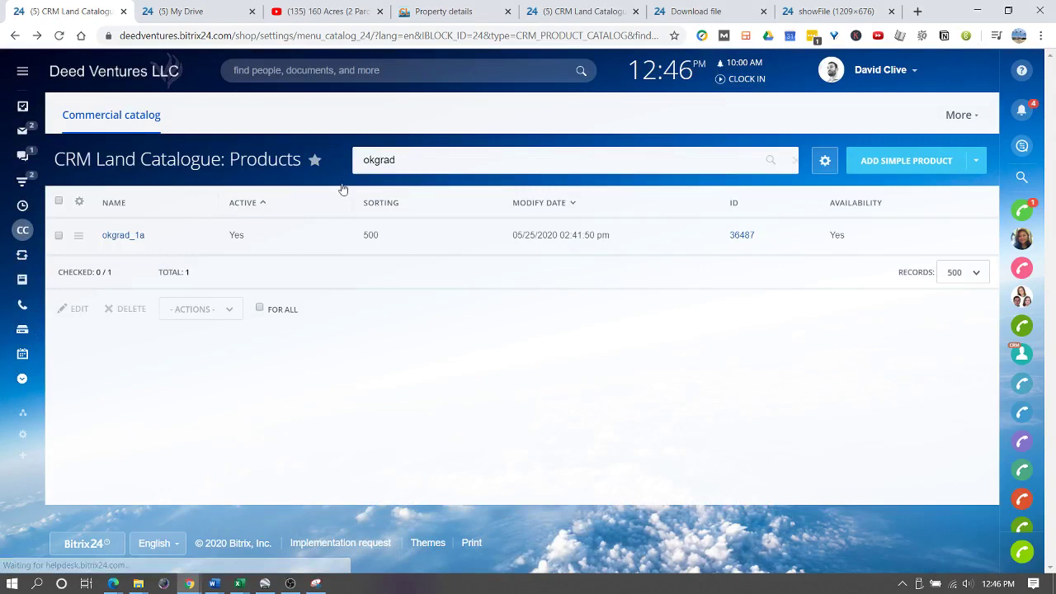
left_click_drag(441, 155, 314, 157)
type("casanbern")
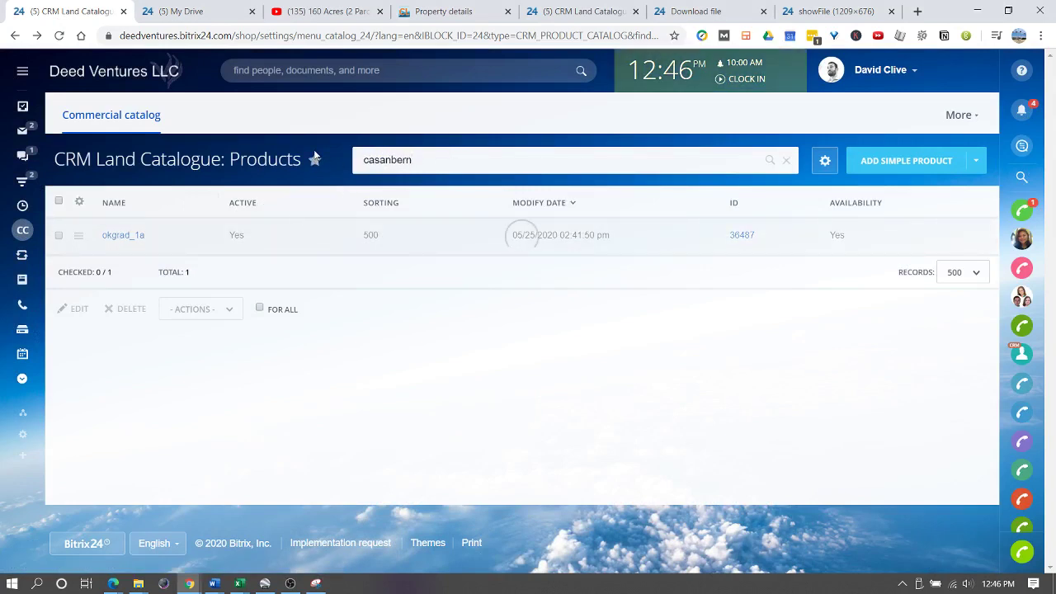
key("Return")
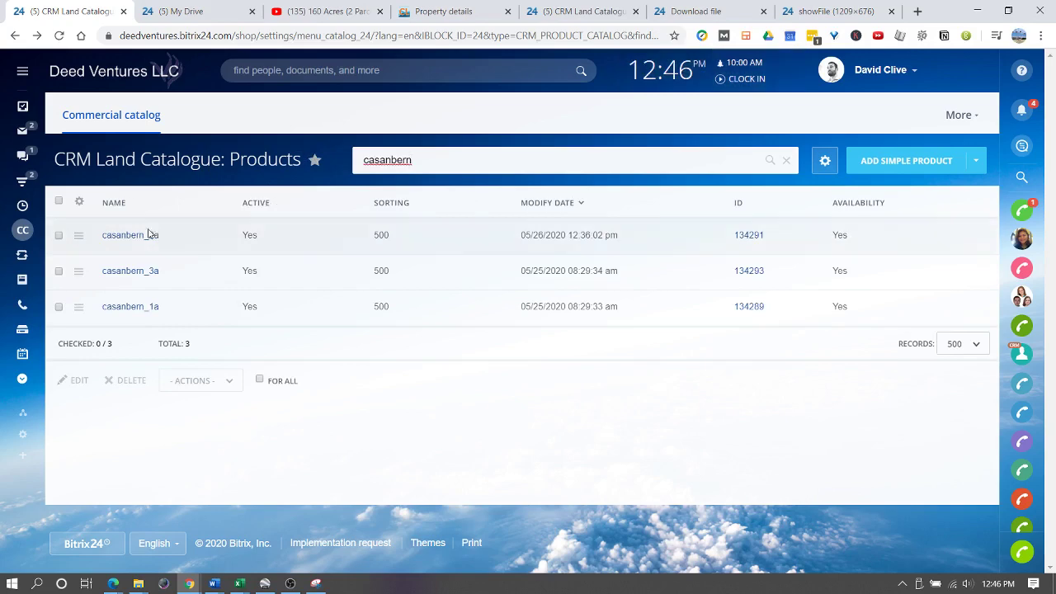
left_click(121, 237)
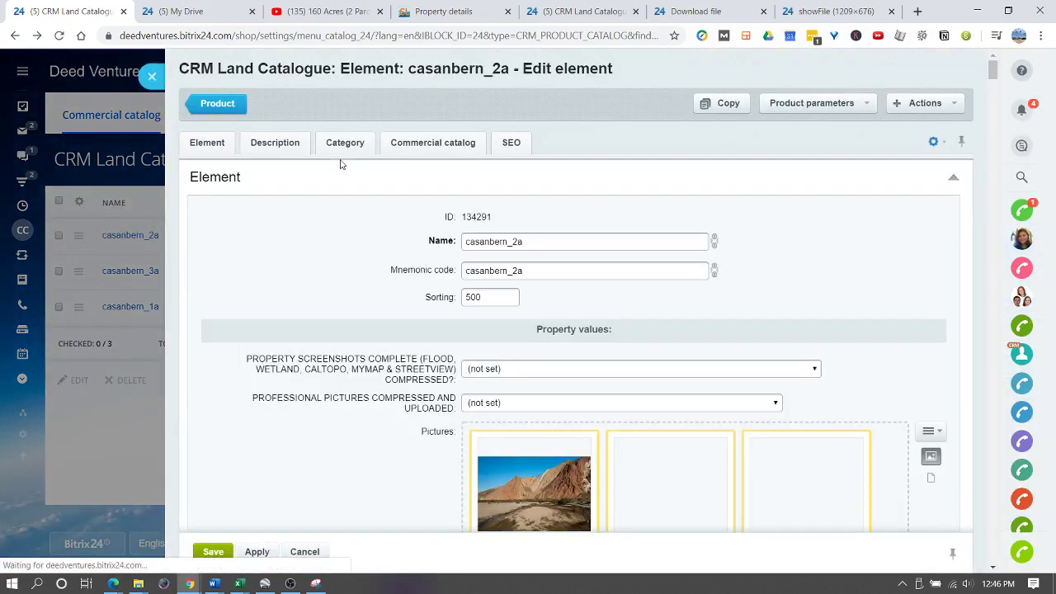
- Delete the 'To see a video…' caption and old video-link image below the terrain line
left_click(274, 143)
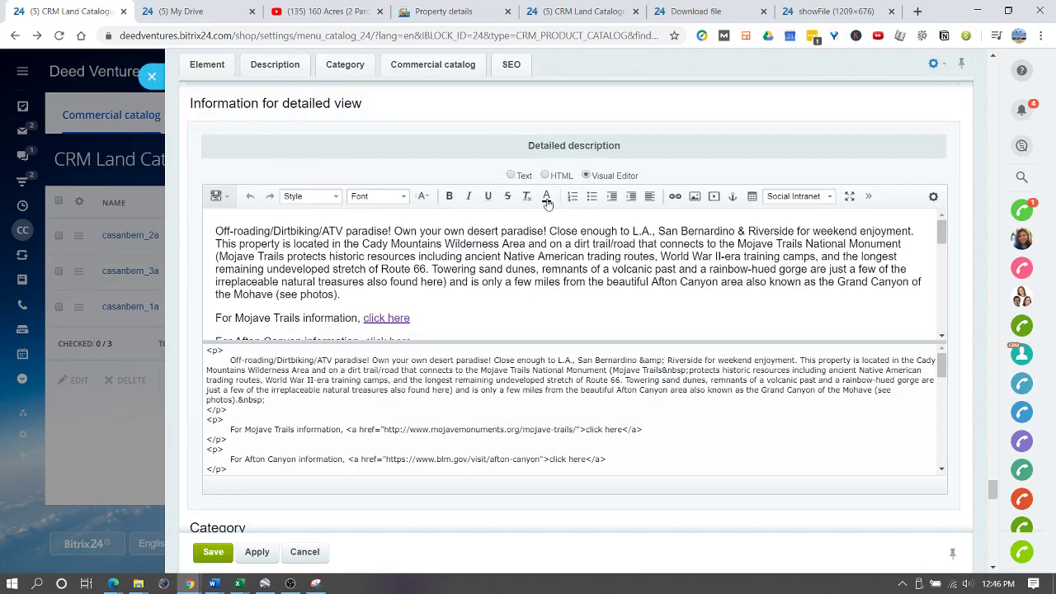
left_click(419, 275)
scroll(419, 277, "down", 1)
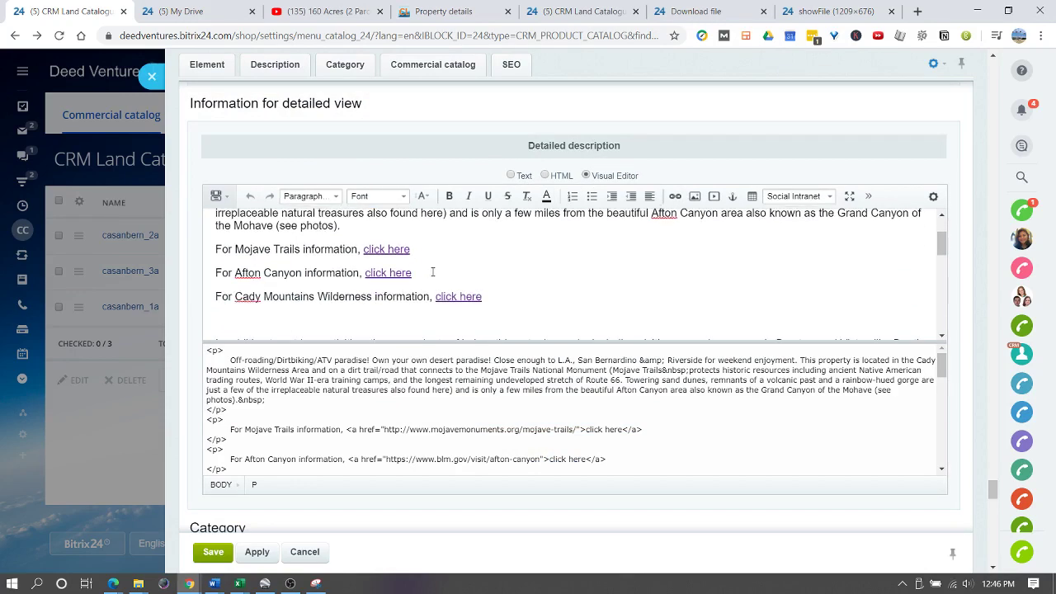
scroll(404, 285, "down", 3)
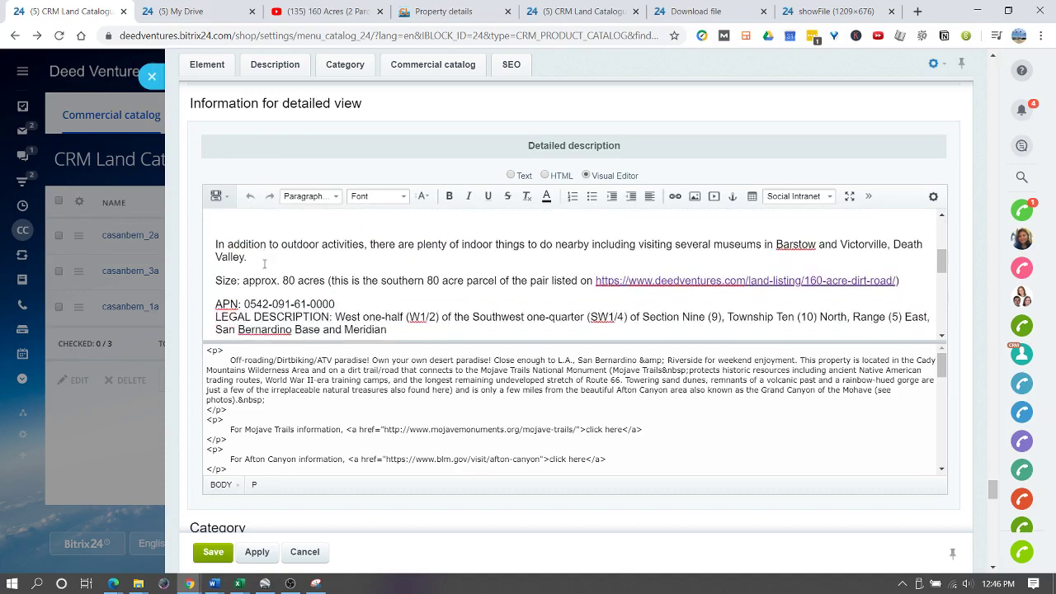
scroll(359, 264, "down", 5)
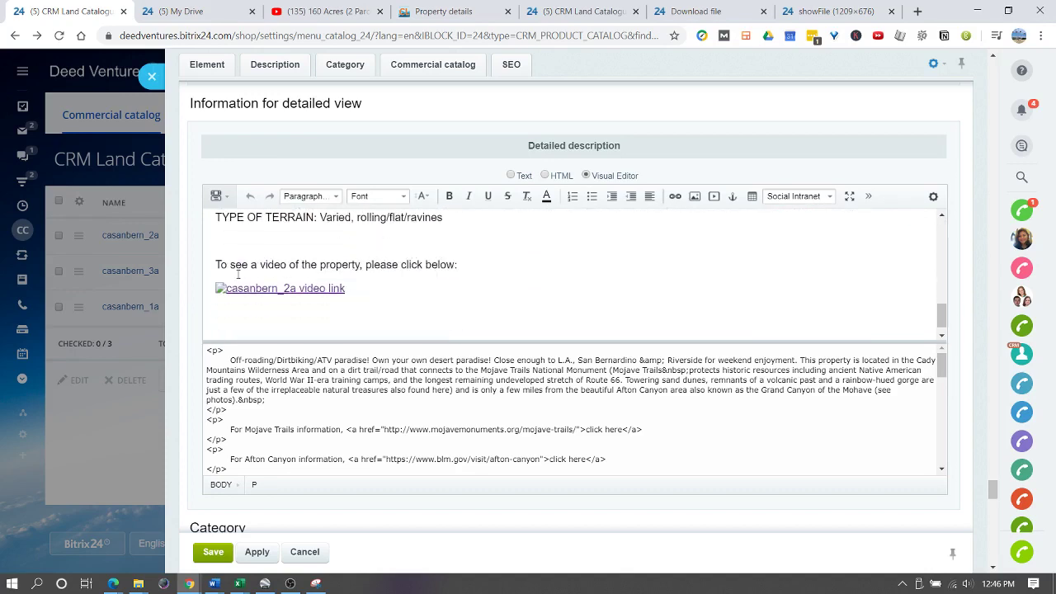
left_click_drag(362, 290, 219, 264)
key("BackSpace")
key("BackSpace")
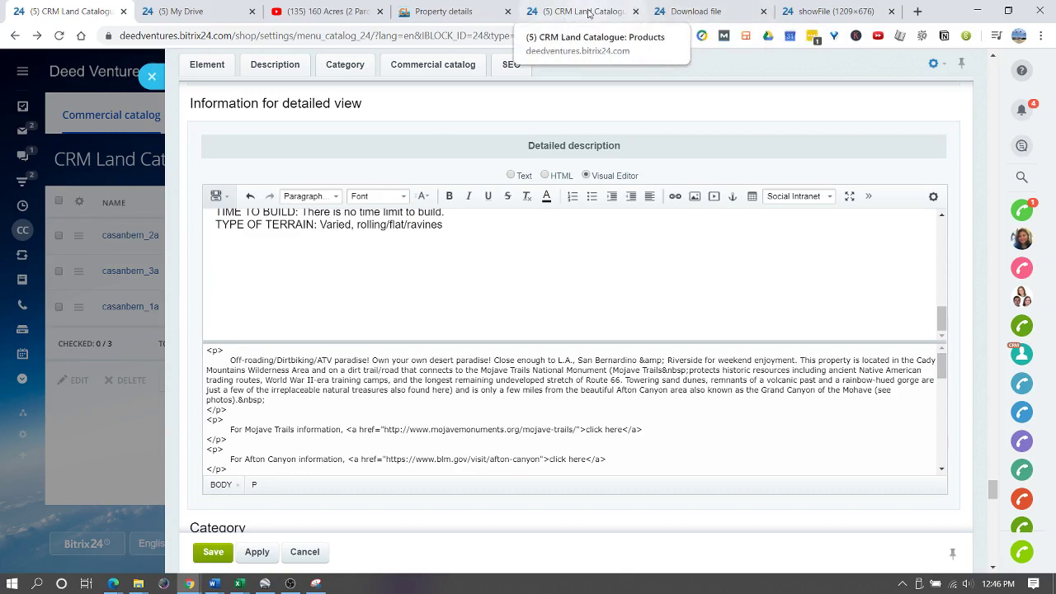
- Copy the video-link HTML block from okgrad_1a's description source, then return to casanbern_2a
left_click(588, 12)
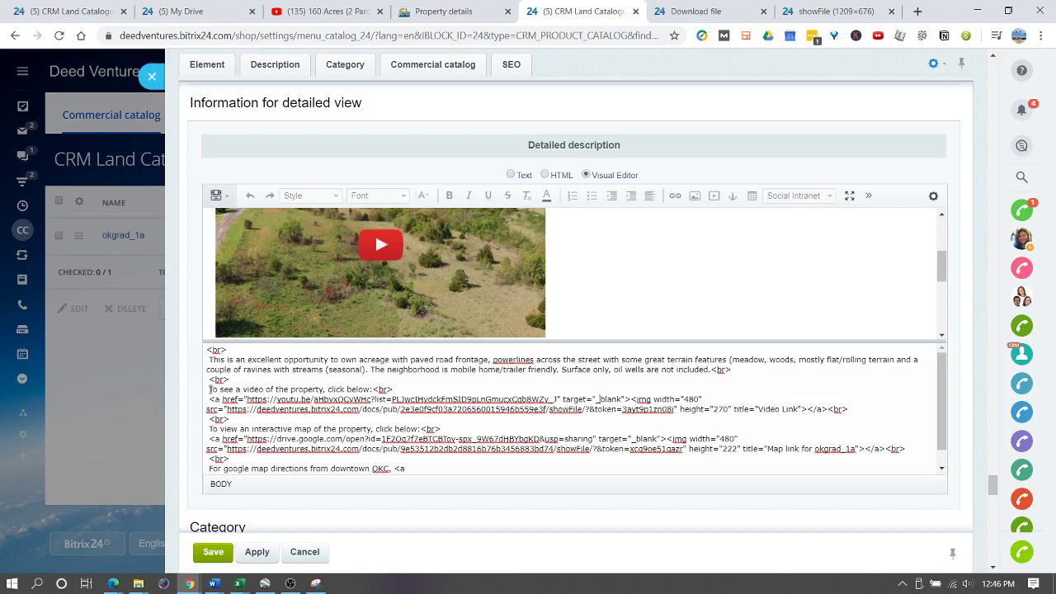
left_click_drag(209, 389, 248, 415)
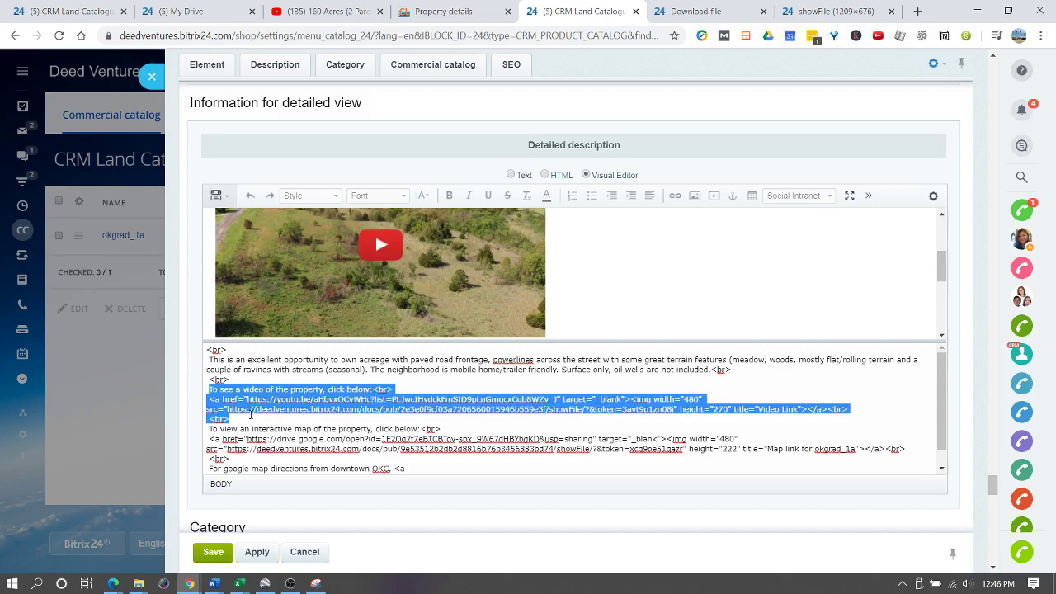
left_click(70, 12)
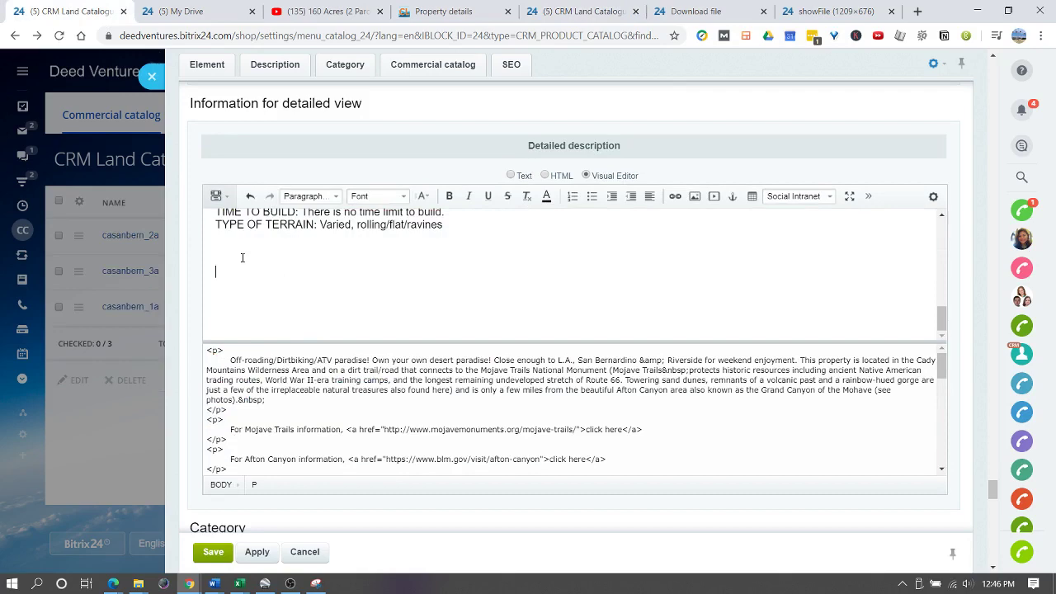
- Paste the video-link block after the final <br> in the casanbern_2a HTML source
scroll(275, 429, "down", 10)
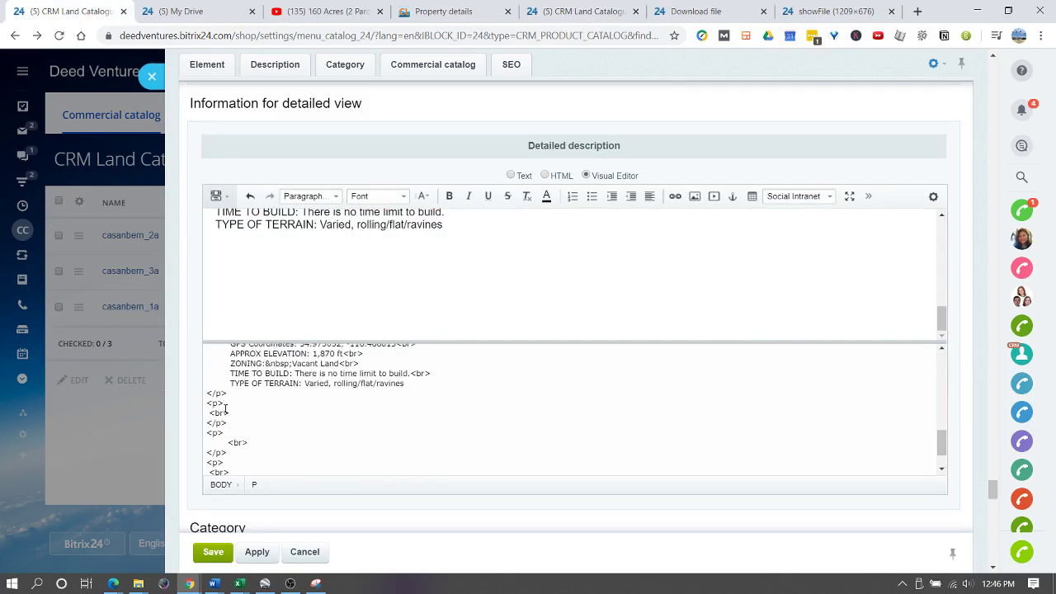
left_click(232, 414)
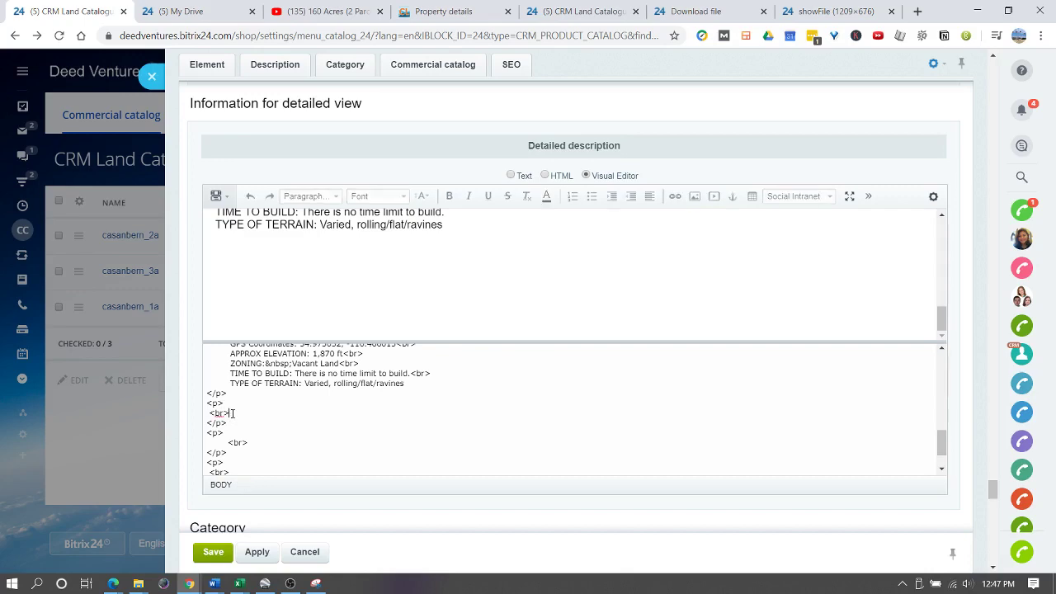
key("ctrl+v")
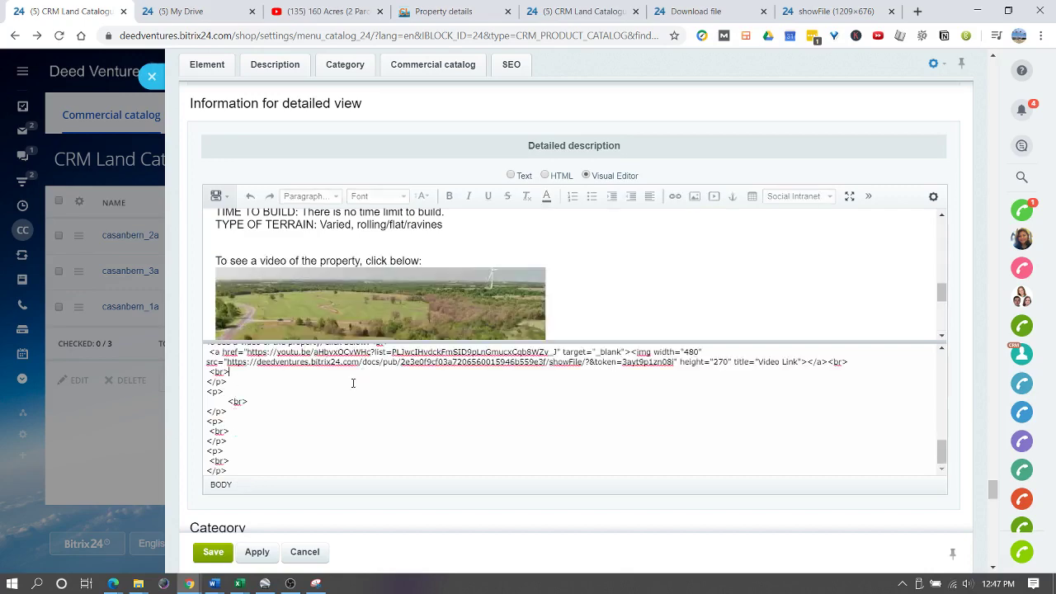
scroll(338, 388, "up", 2)
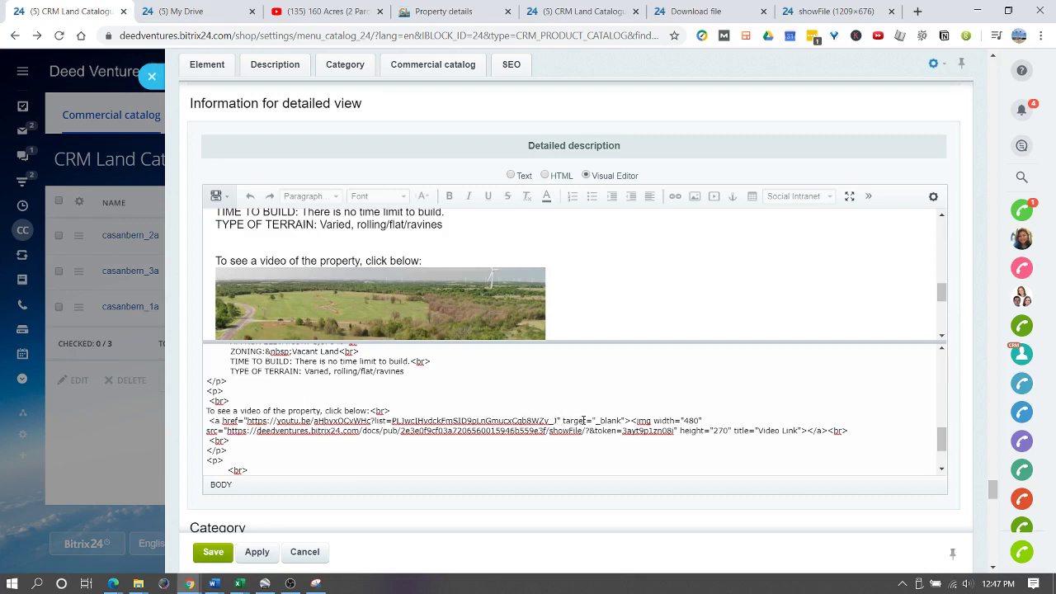
- Select the src URL of the video link's img tag in the HTML source pane
left_click_drag(562, 421, 626, 419)
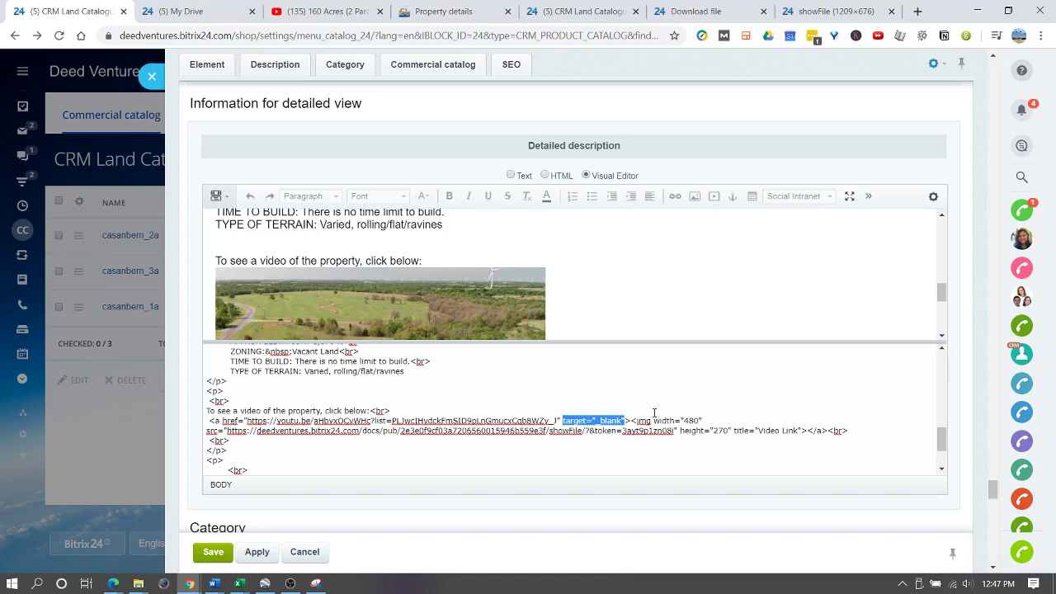
left_click_drag(636, 421, 727, 430)
left_click(684, 419)
left_click(657, 437)
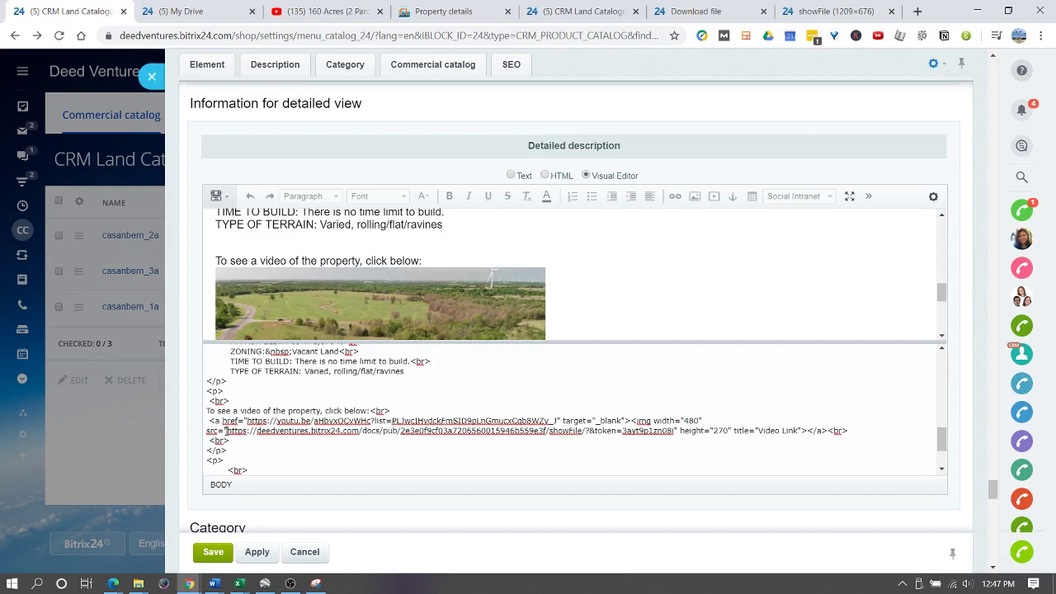
left_click_drag(227, 430, 674, 431)
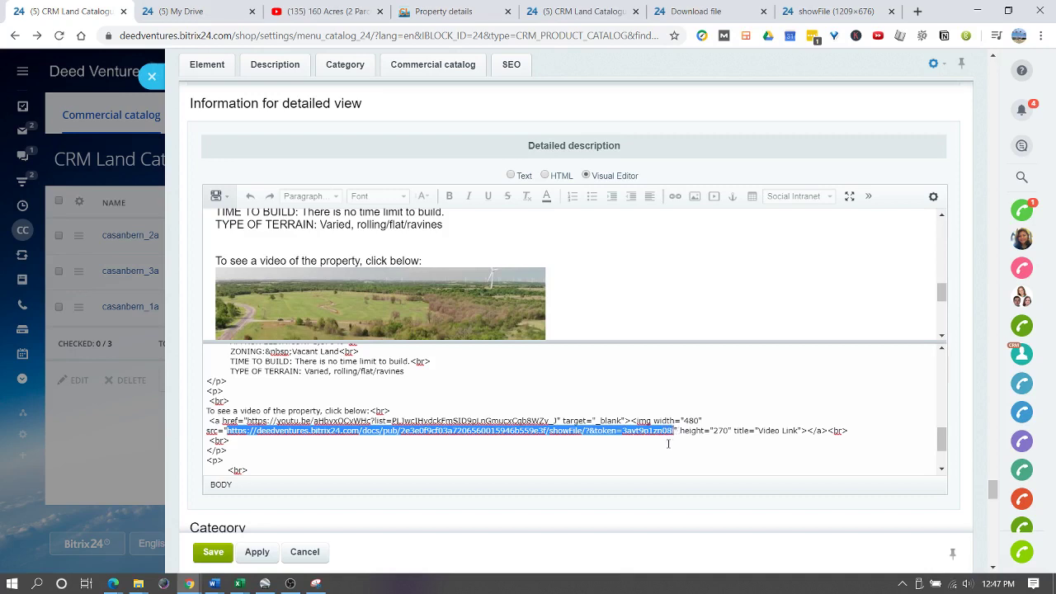
- Replace the video link's img src with the bitrix24public showFile screenshot address
key("ctrl+v")
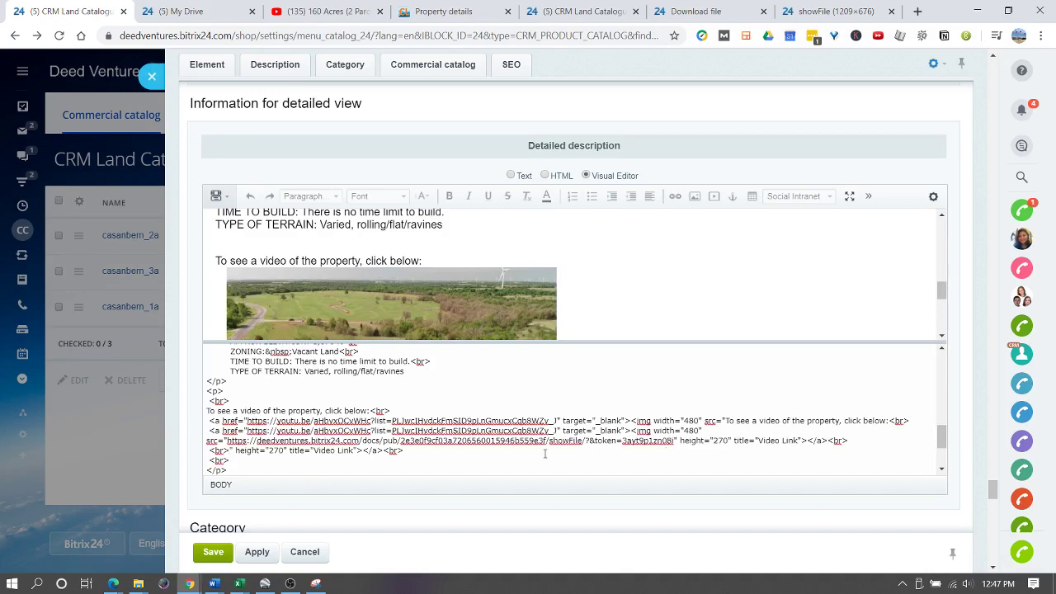
left_click(805, 12)
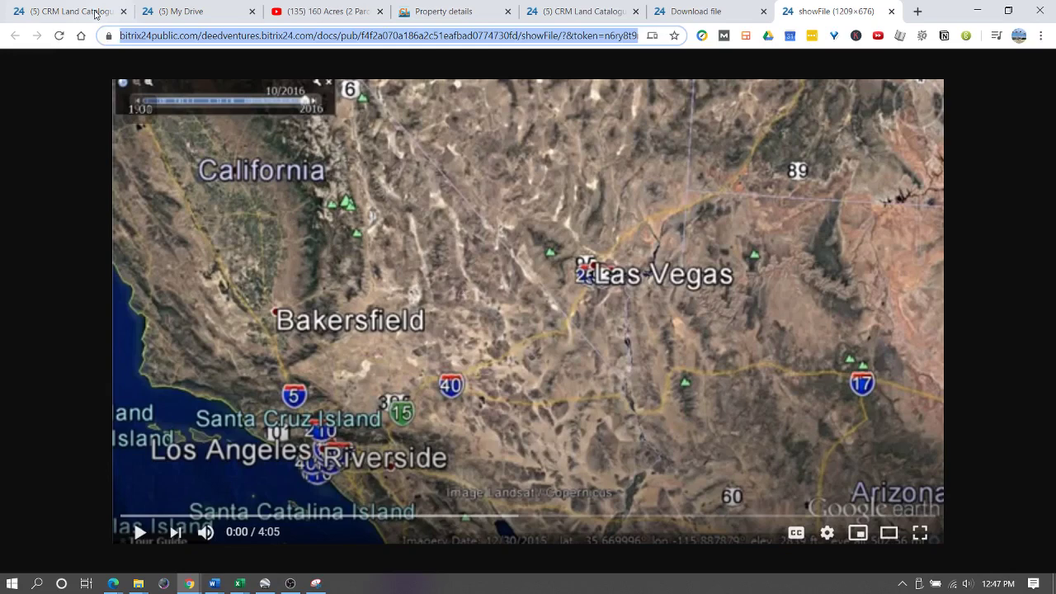
left_click(91, 11)
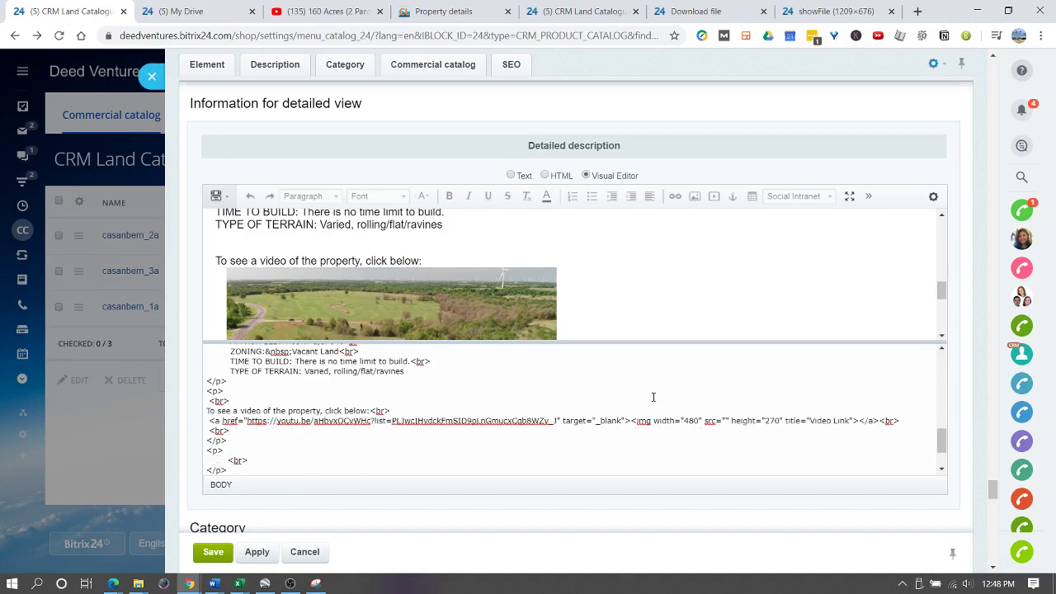
left_click(830, 11)
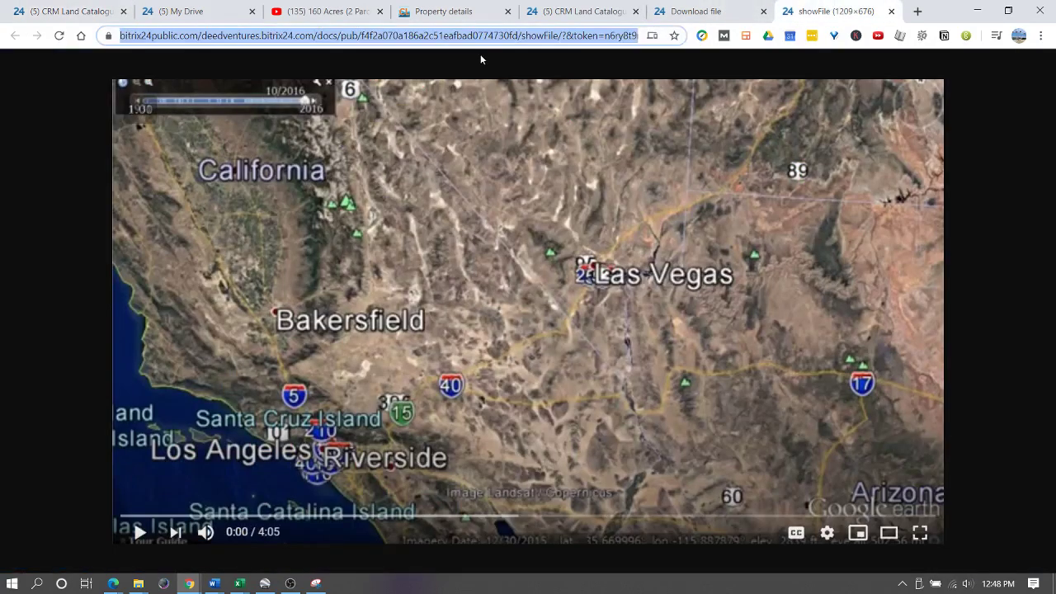
left_click(53, 10)
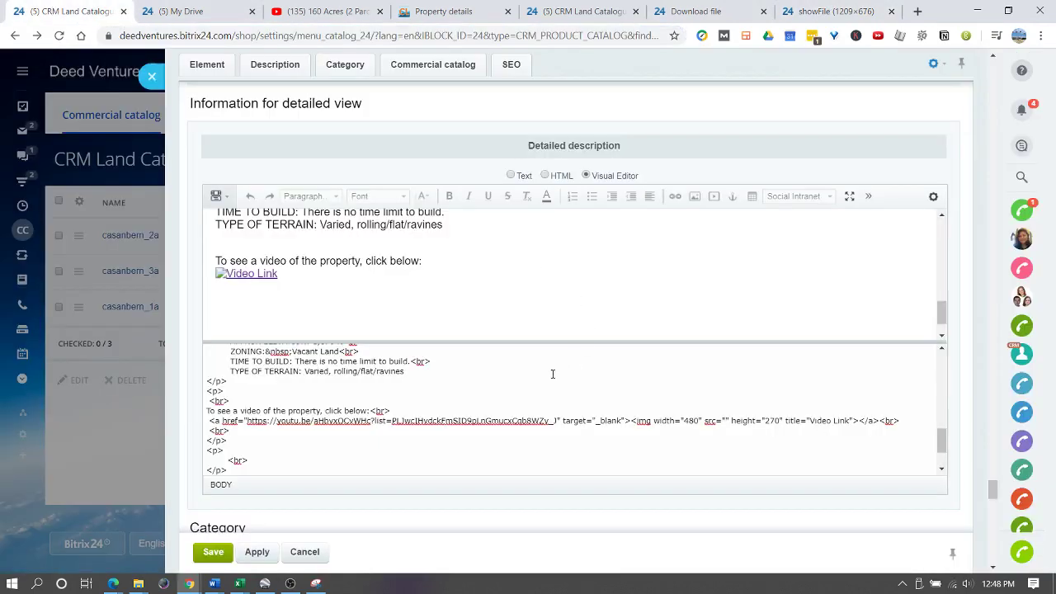
left_click(727, 421)
key("ctrl+v")
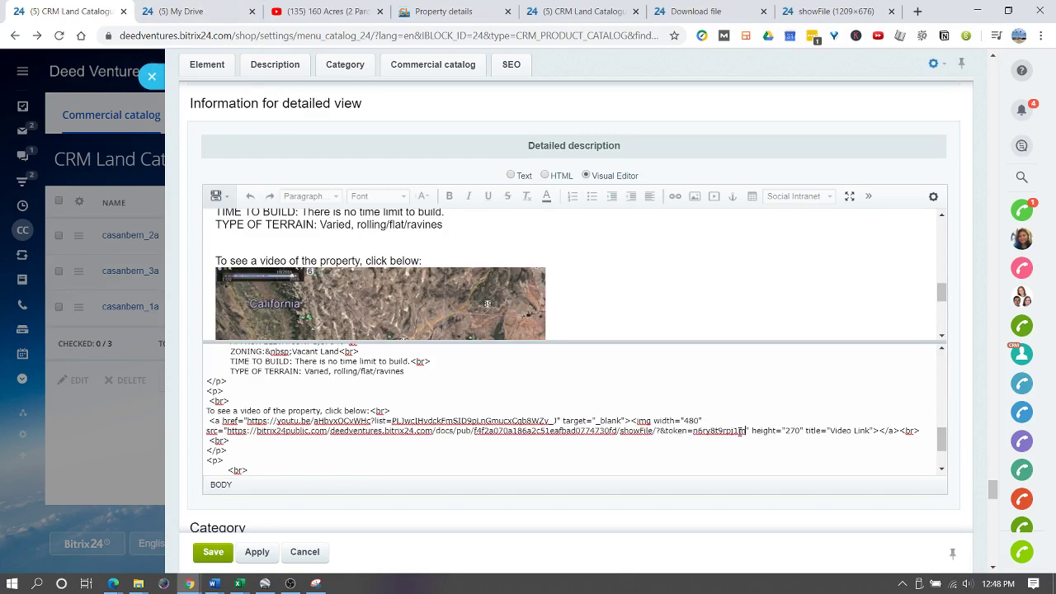
scroll(376, 292, "down", 1)
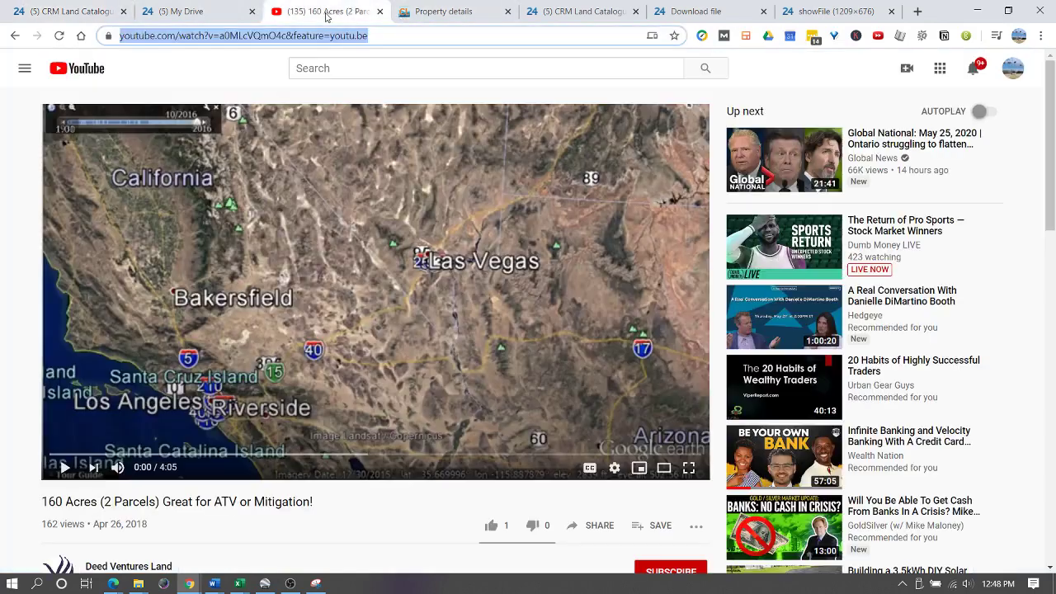
- Swap the old youtu.be href for the 160 Acres YouTube address and add a line after it
left_click(324, 12)
left_click(57, 11)
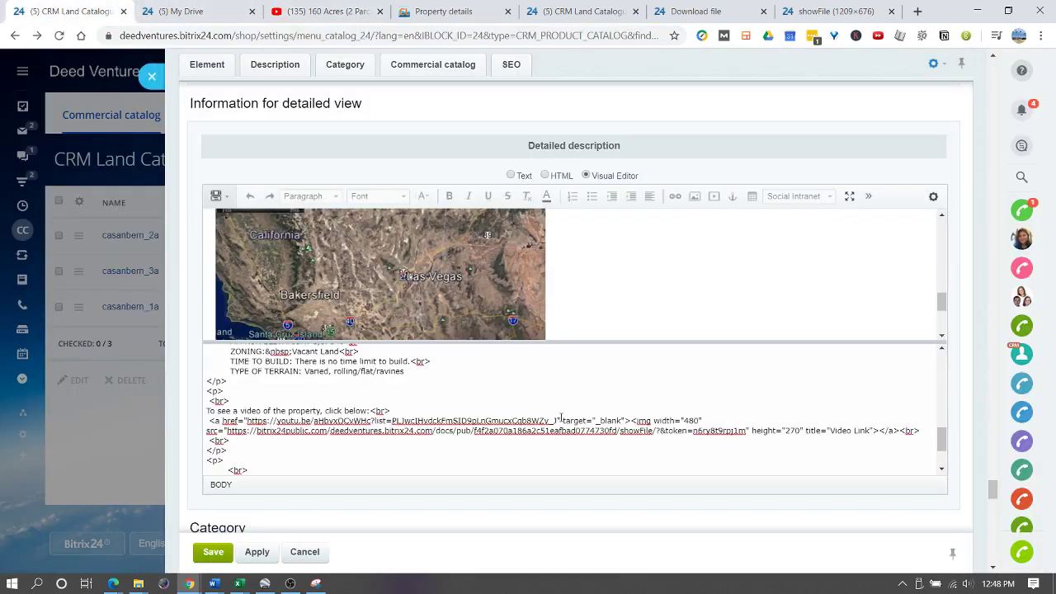
left_click_drag(558, 421, 248, 422)
key("Delete")
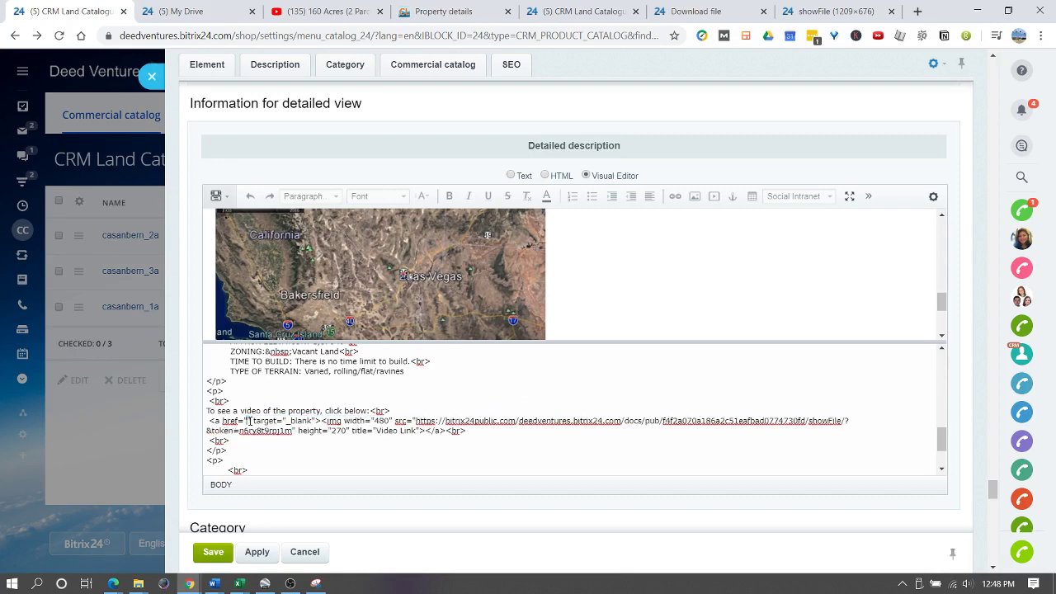
type("https://www.youtube.com/watch?v=a0MLcVQmO4c&feature=youtu.be")
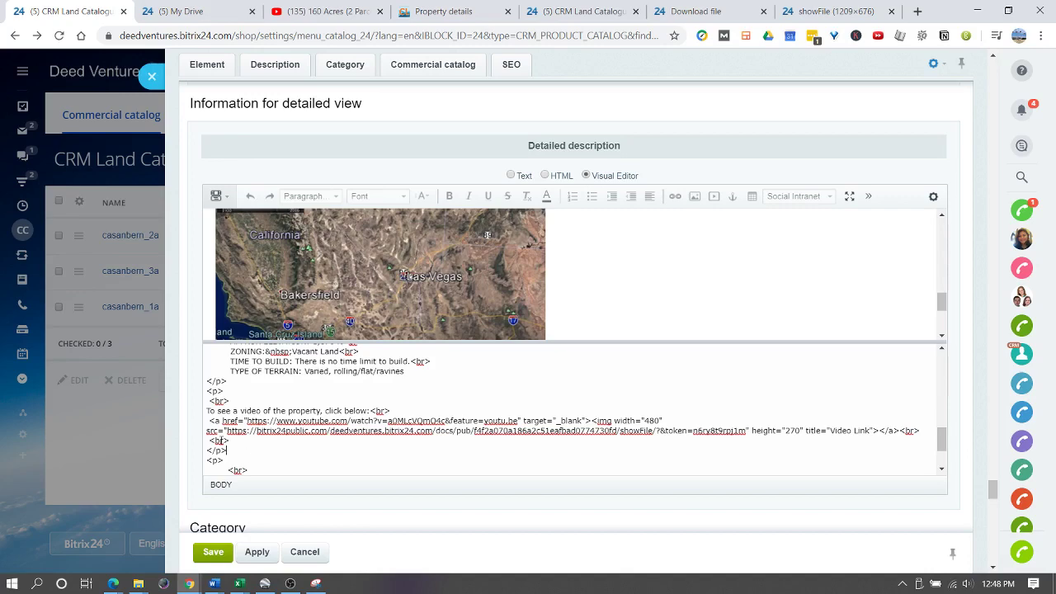
key("Return")
scroll(614, 189, "down", 1)
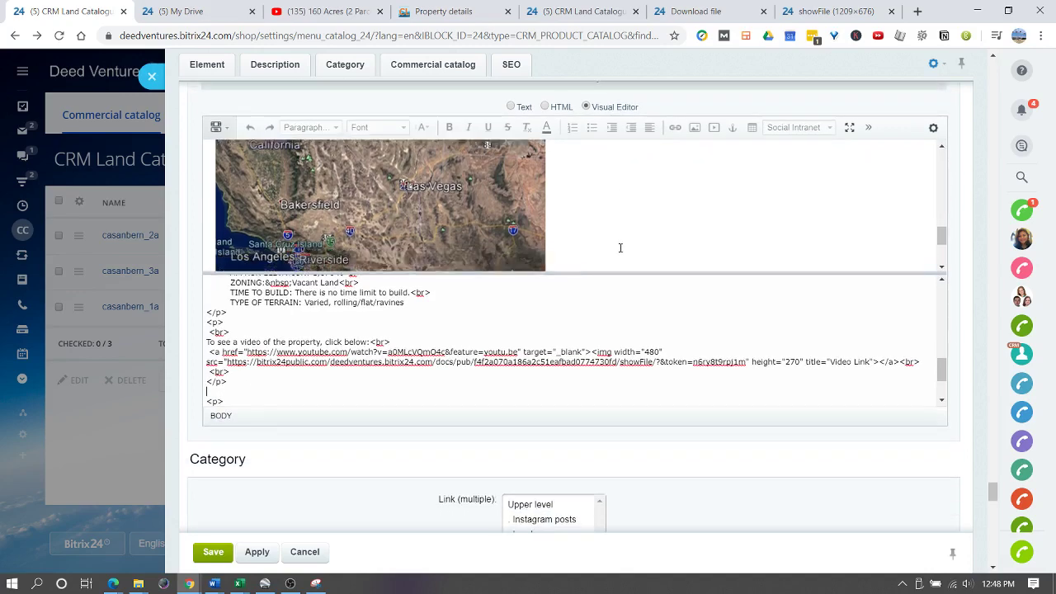
scroll(619, 246, "down", 2)
- Place the caret below the video thumbnail and copy the Video Link.JPG image address
left_click(245, 223)
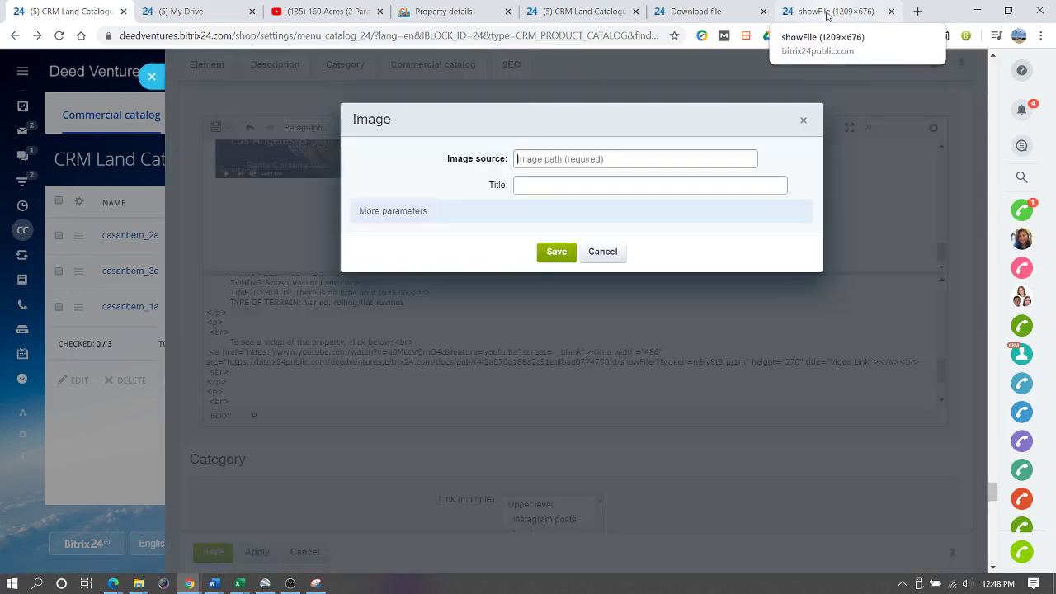
left_click(828, 12)
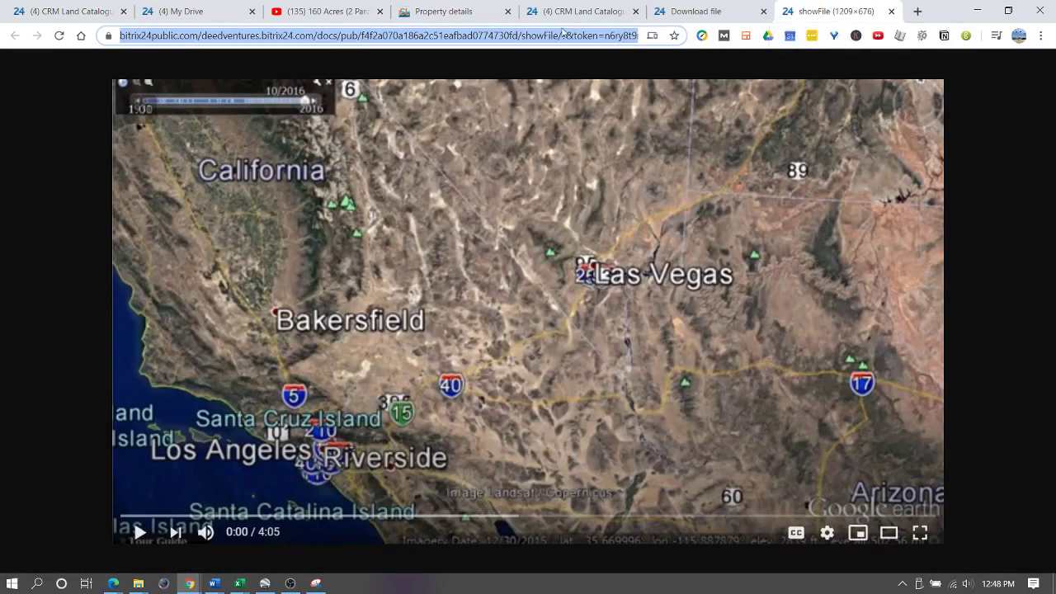
key("ctrl+1")
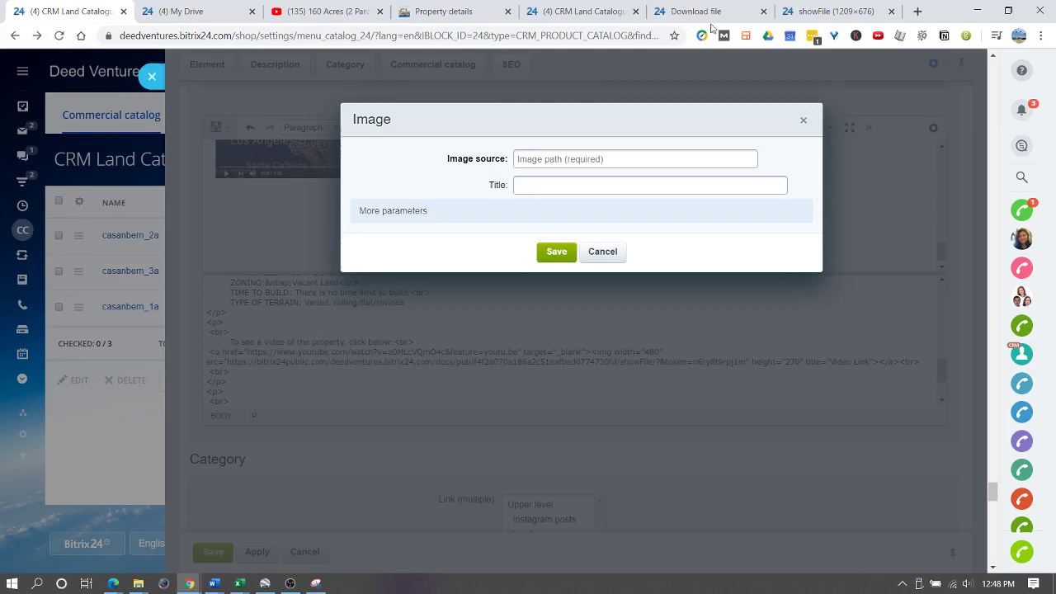
left_click(821, 13)
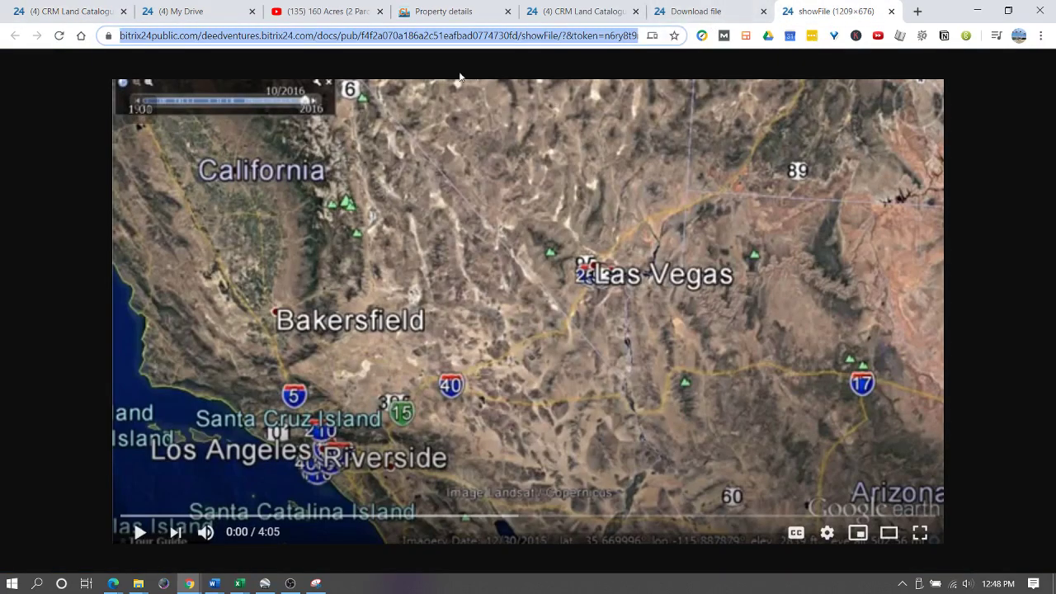
left_click(697, 16)
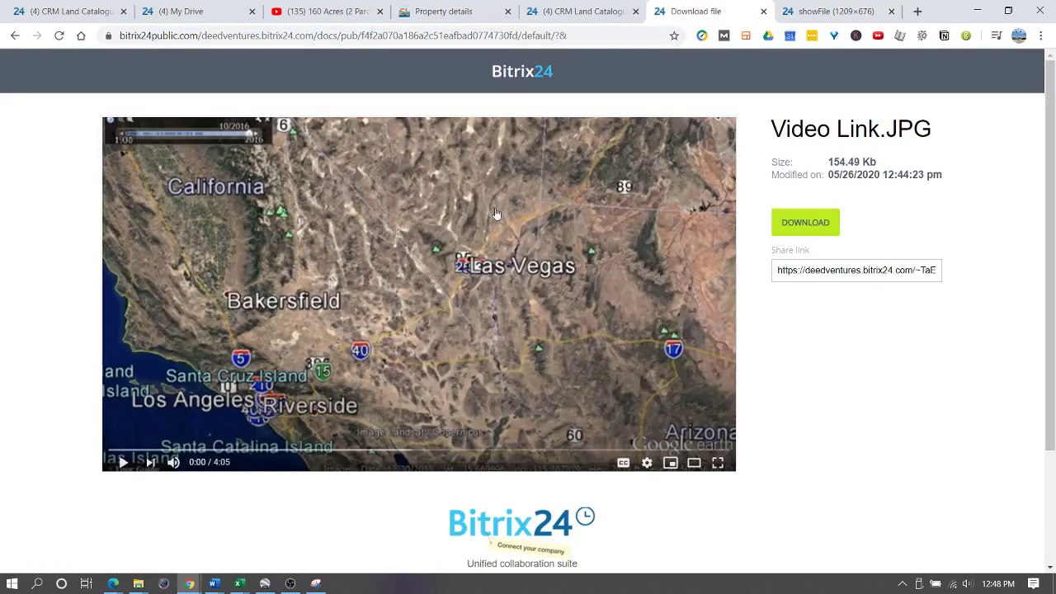
right_click(417, 217)
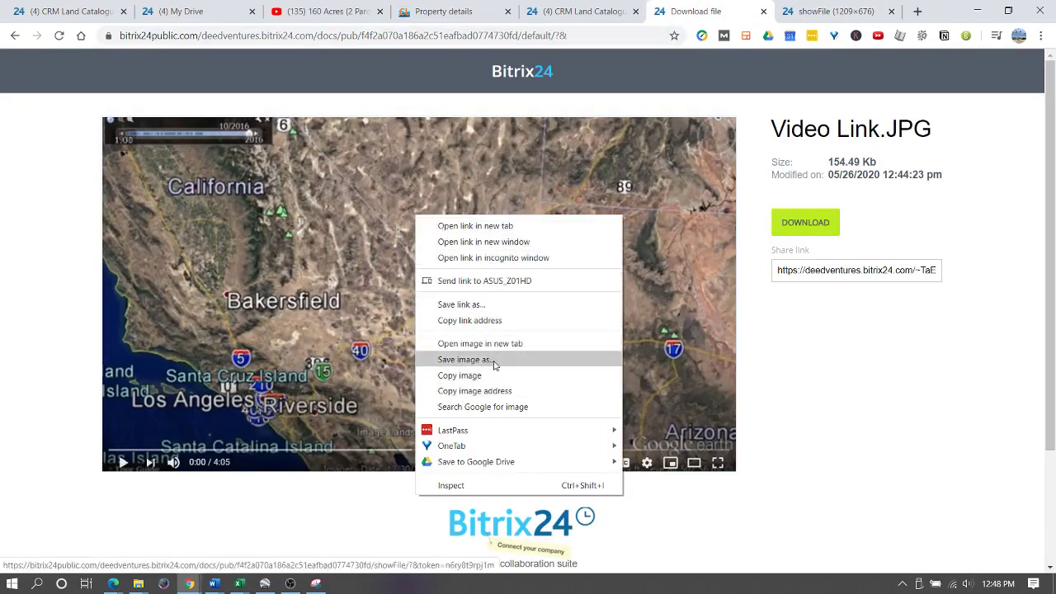
left_click(477, 390)
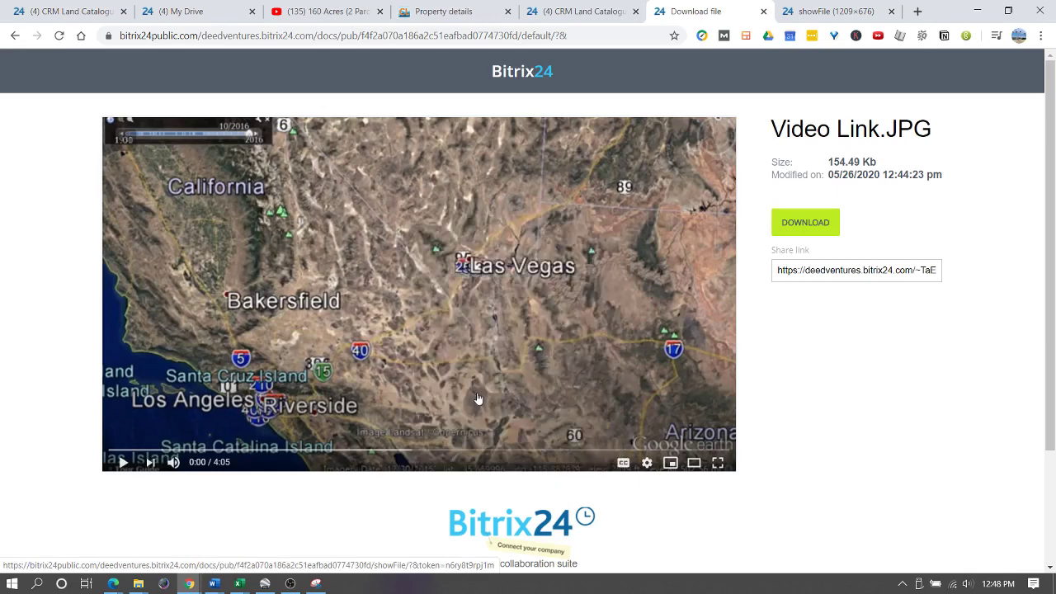
- Paste the screenshot address as the image source and set the width to 480
left_click(70, 10)
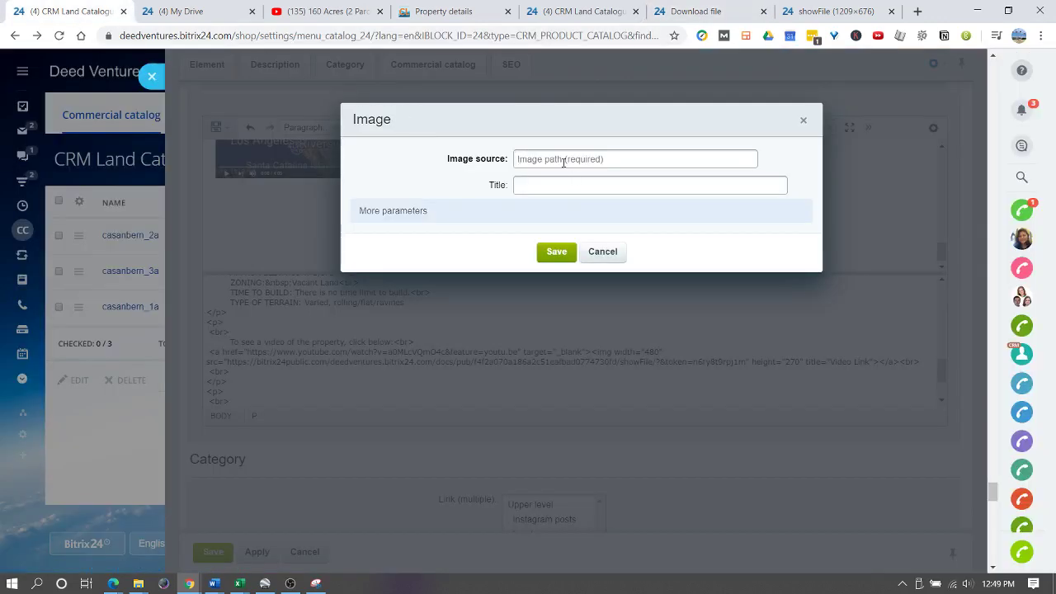
key("ctrl+v")
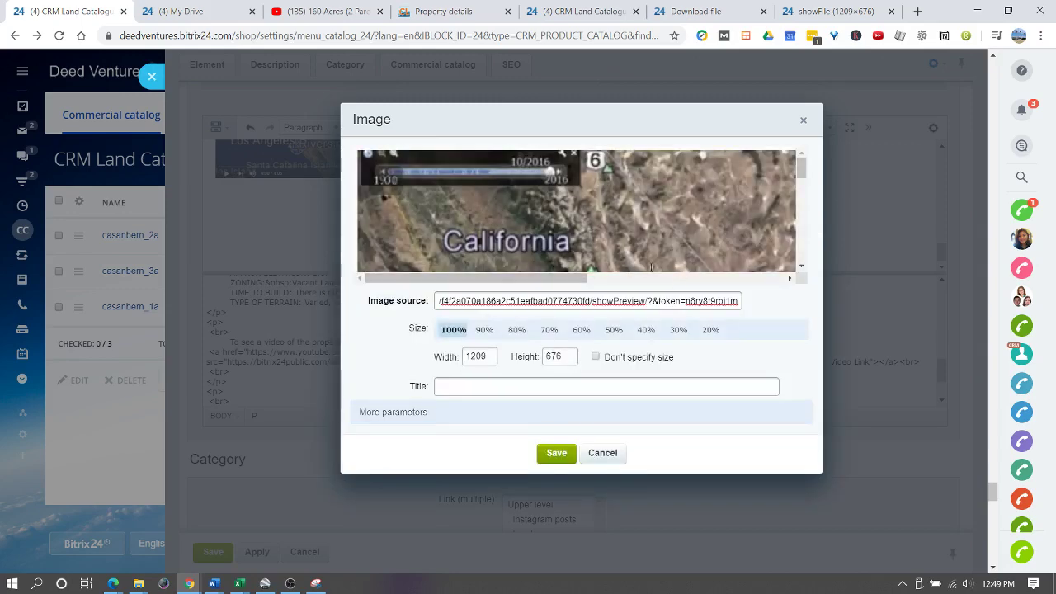
double_click(487, 356)
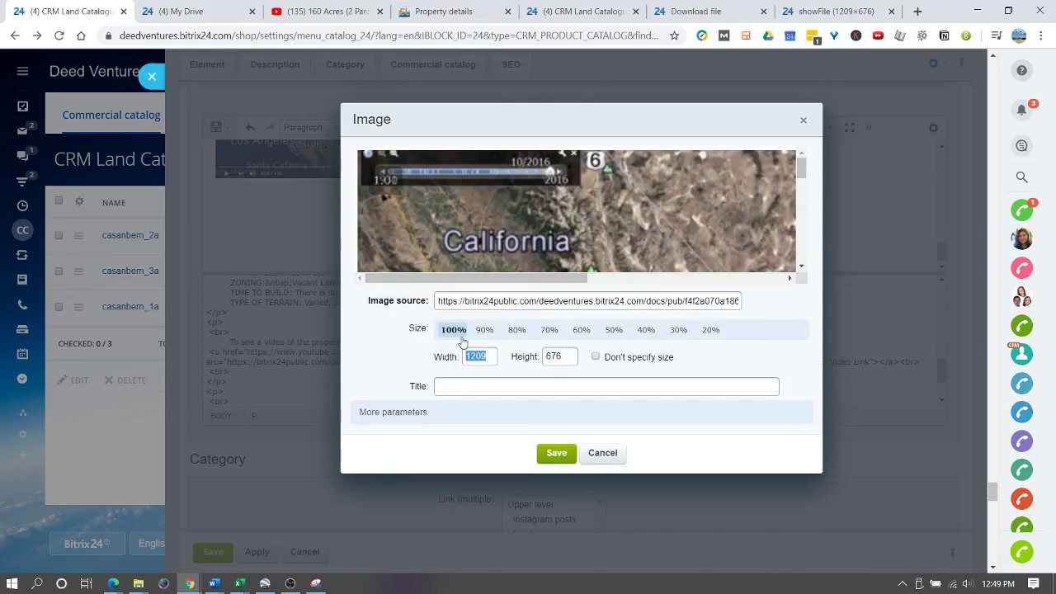
type("480")
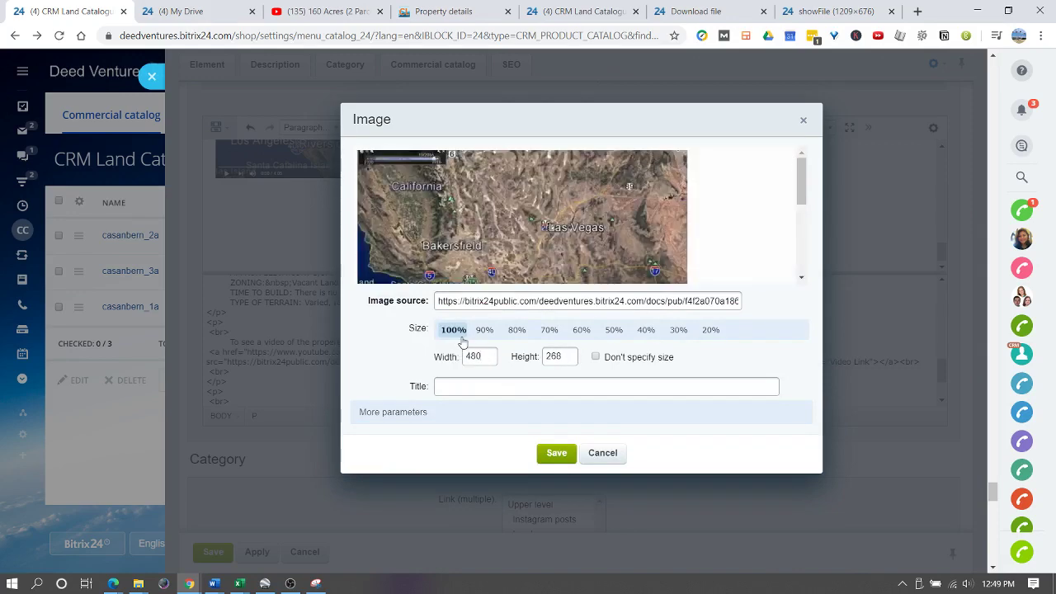
left_click(459, 333)
left_click_drag(487, 356, 452, 363)
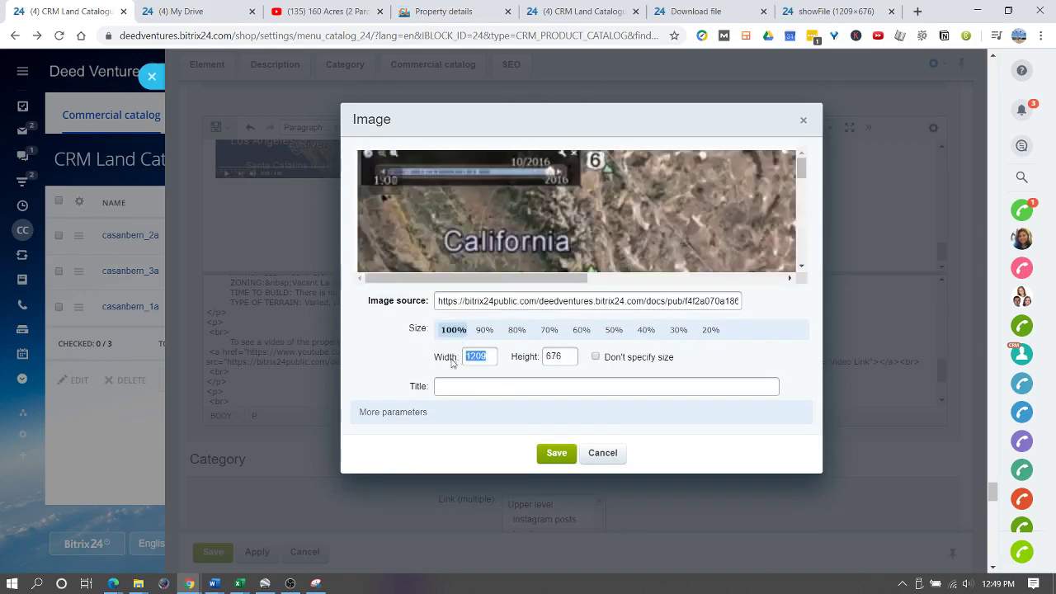
type("480")
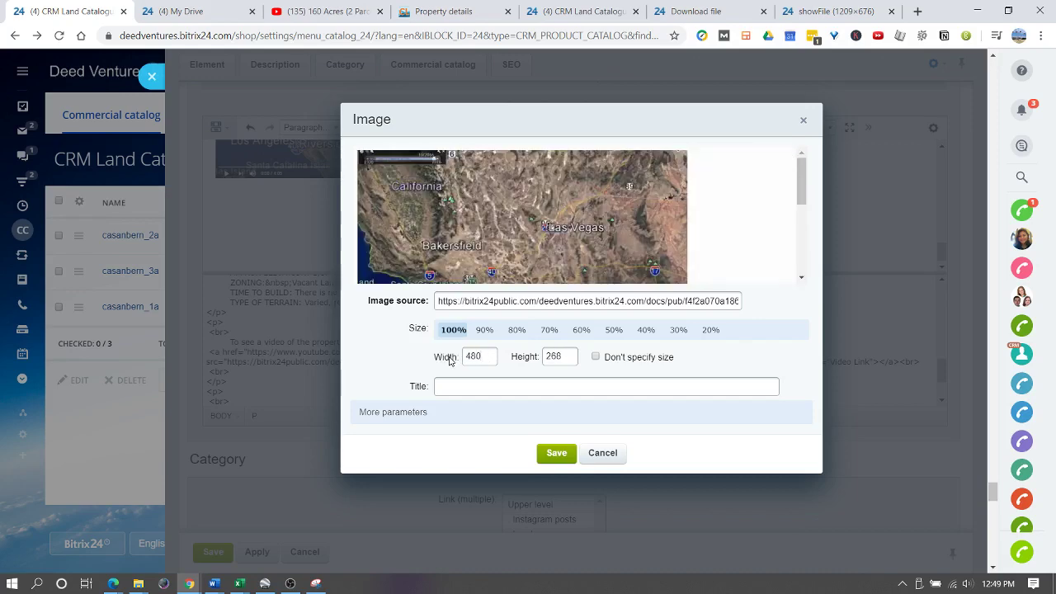
- Link the image to the property's YouTube video address
left_click(403, 413)
scroll(396, 395, "down", 2)
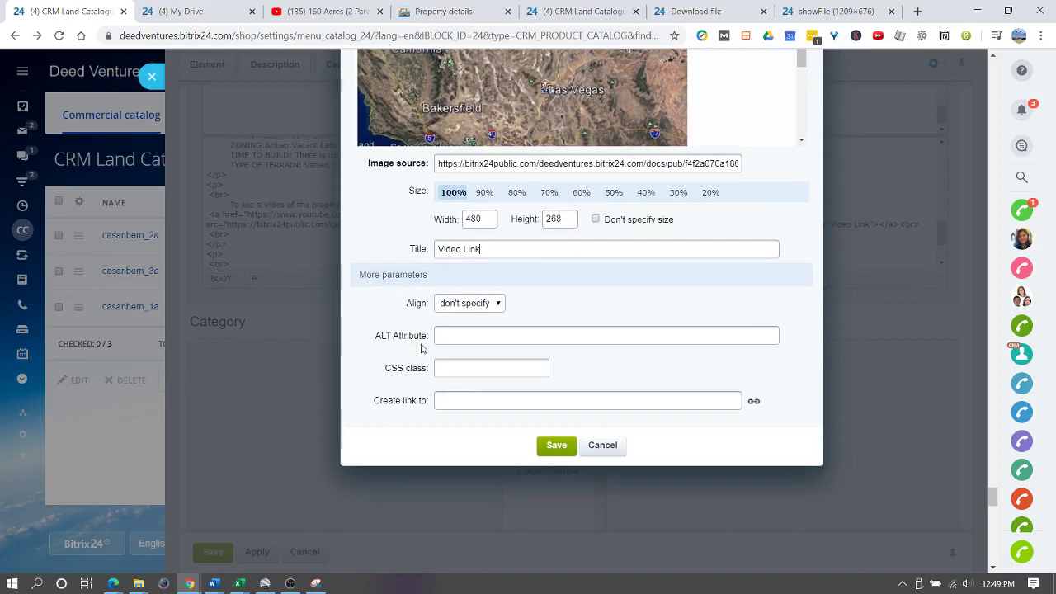
left_click(459, 401)
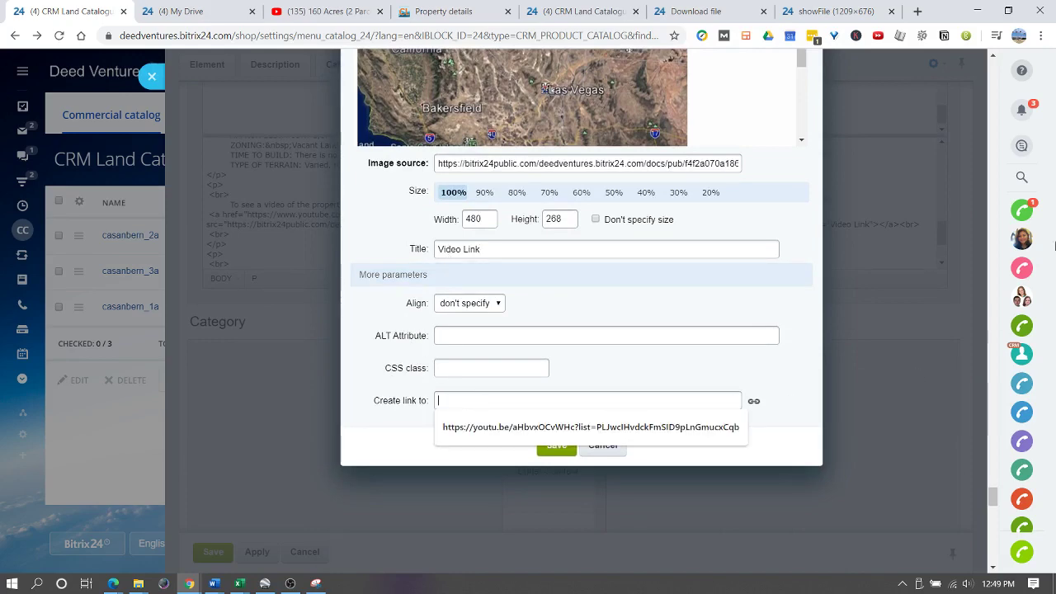
left_click(326, 11)
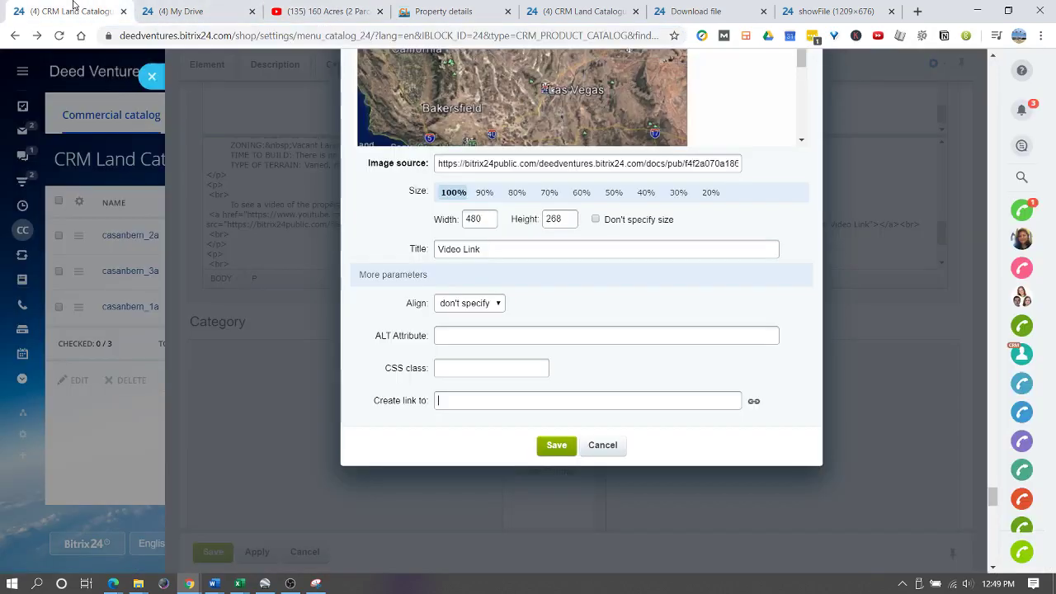
left_click(70, 11)
key("ctrl+v")
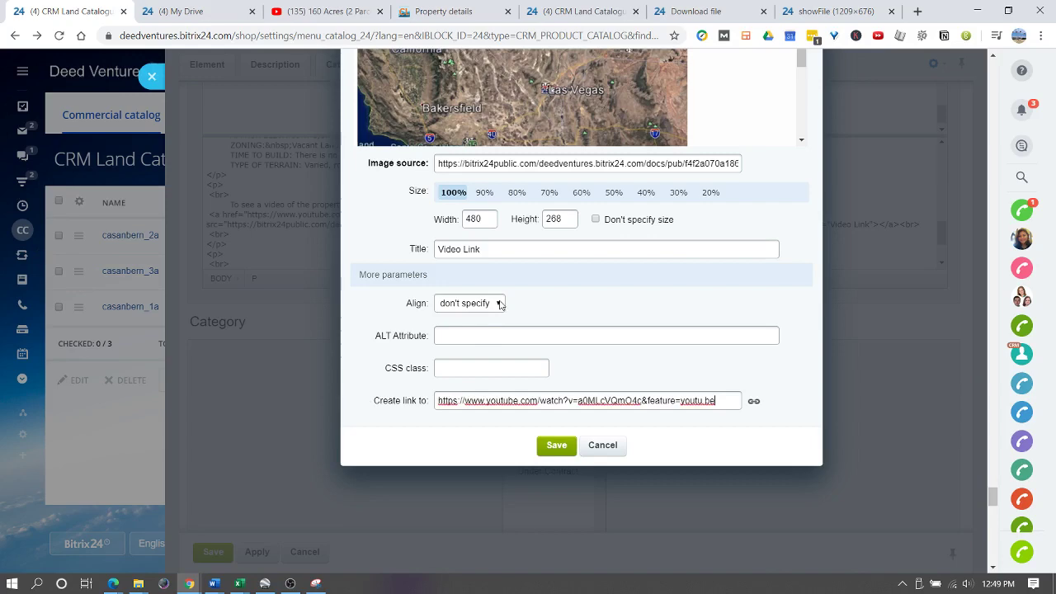
- Insert the 480×268 Video Link image into the description
left_click(559, 445)
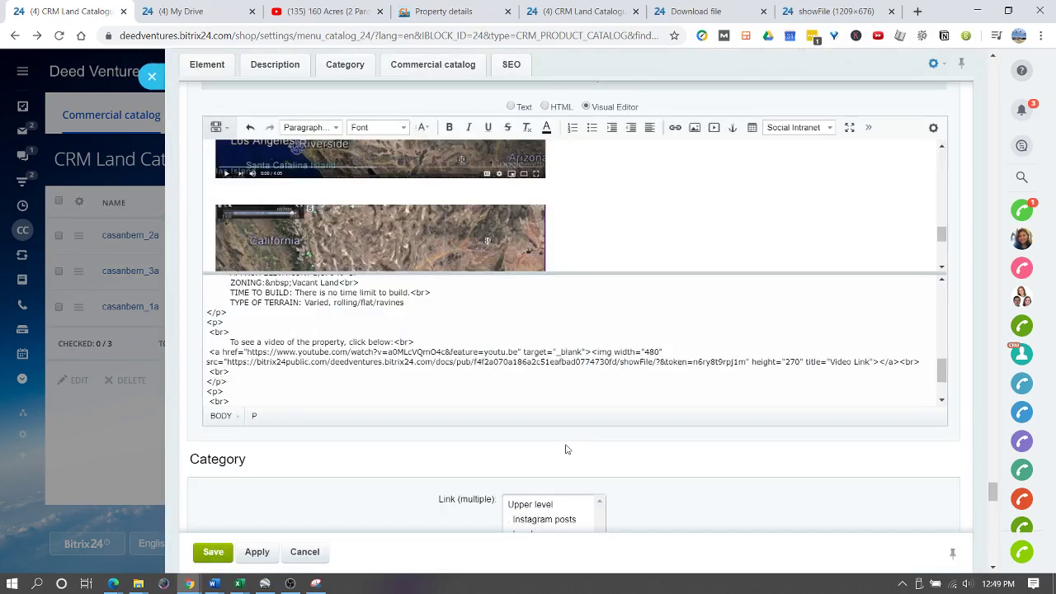
scroll(281, 219, "down", 2)
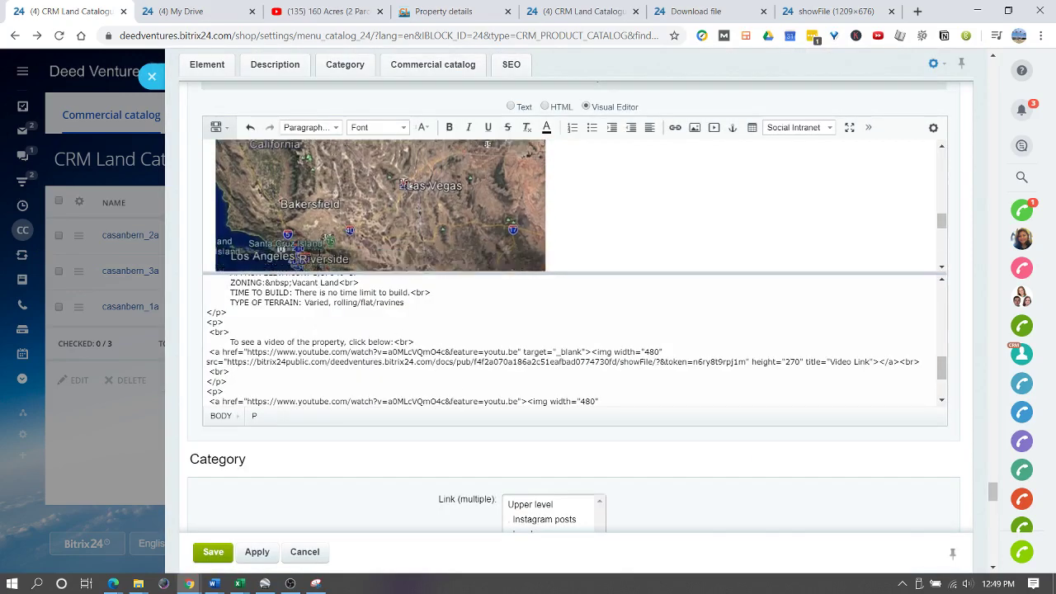
scroll(297, 231, "up", 2)
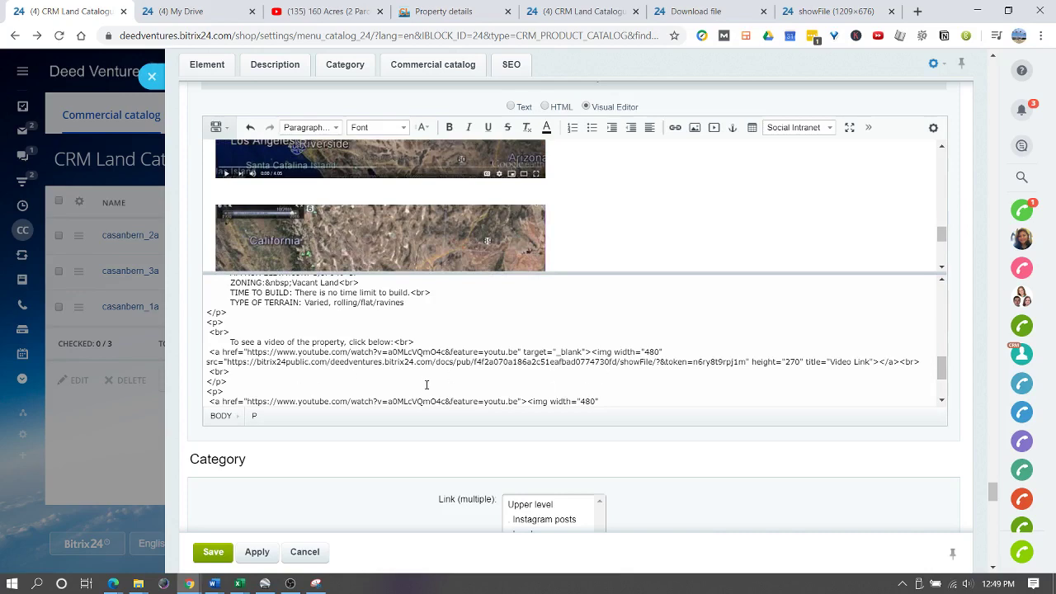
scroll(308, 377, "down", 2)
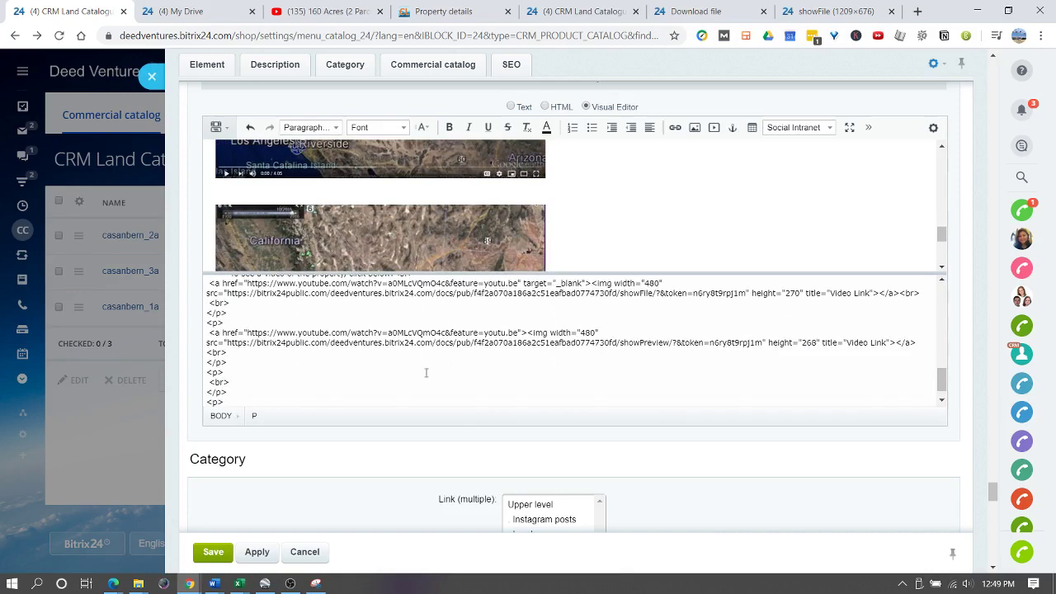
- Add target="_blank" to the second video link so it opens in a new tab
left_click(525, 334)
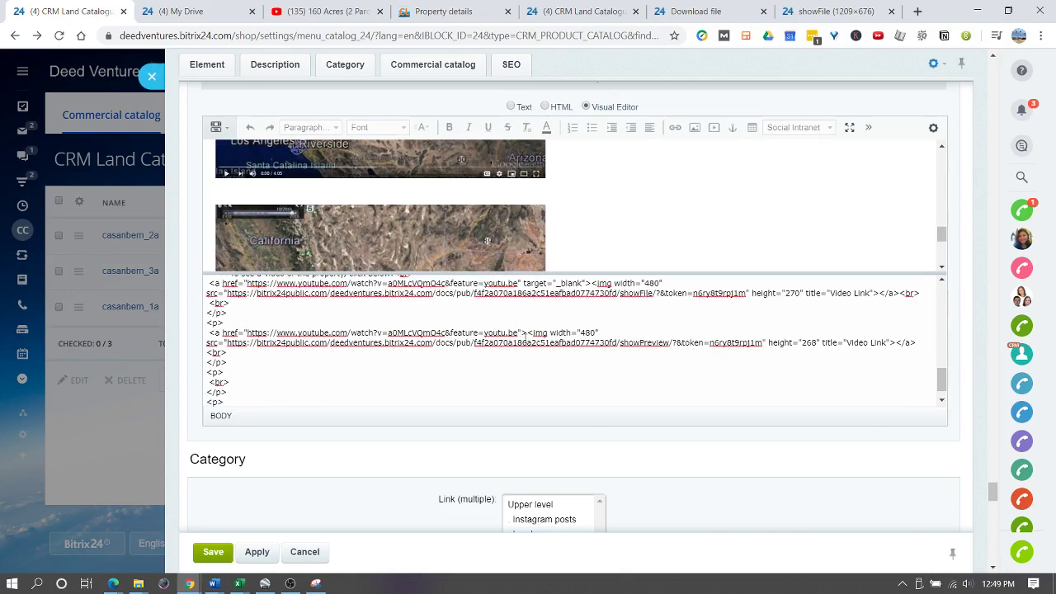
type("target=\"")
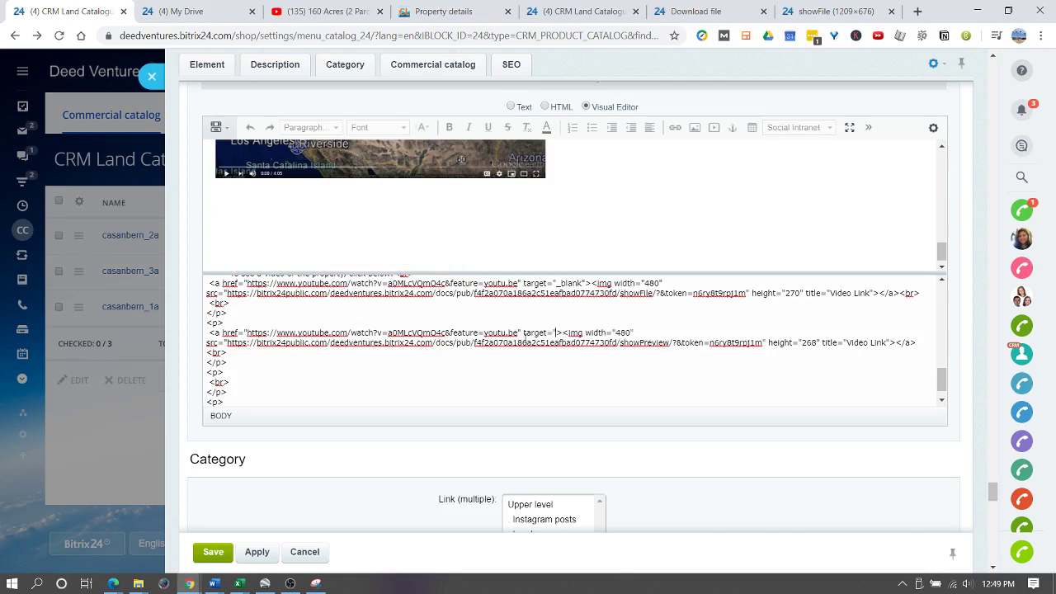
type("_blank")
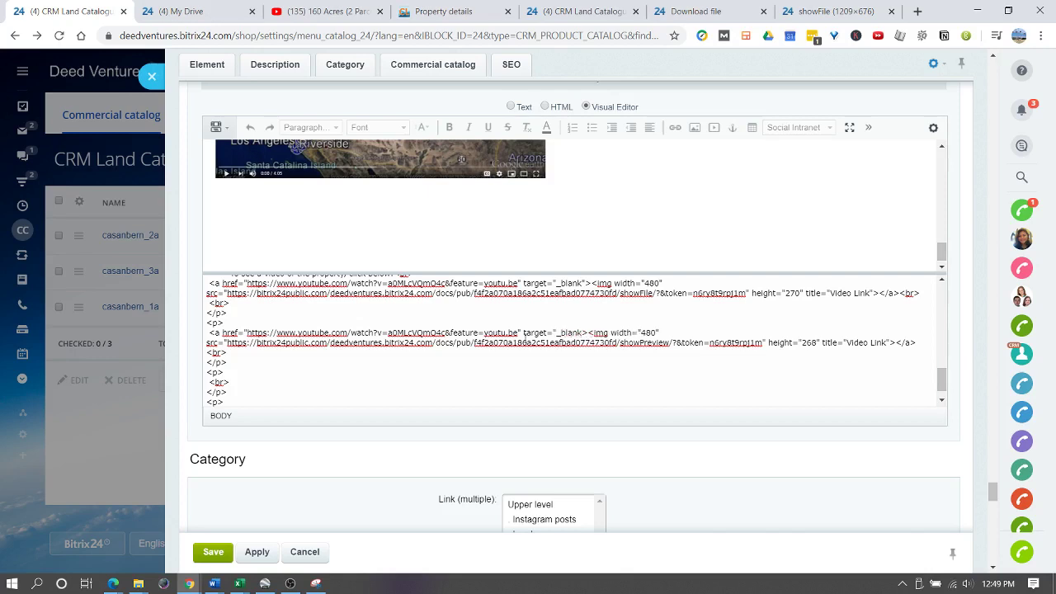
type("\"")
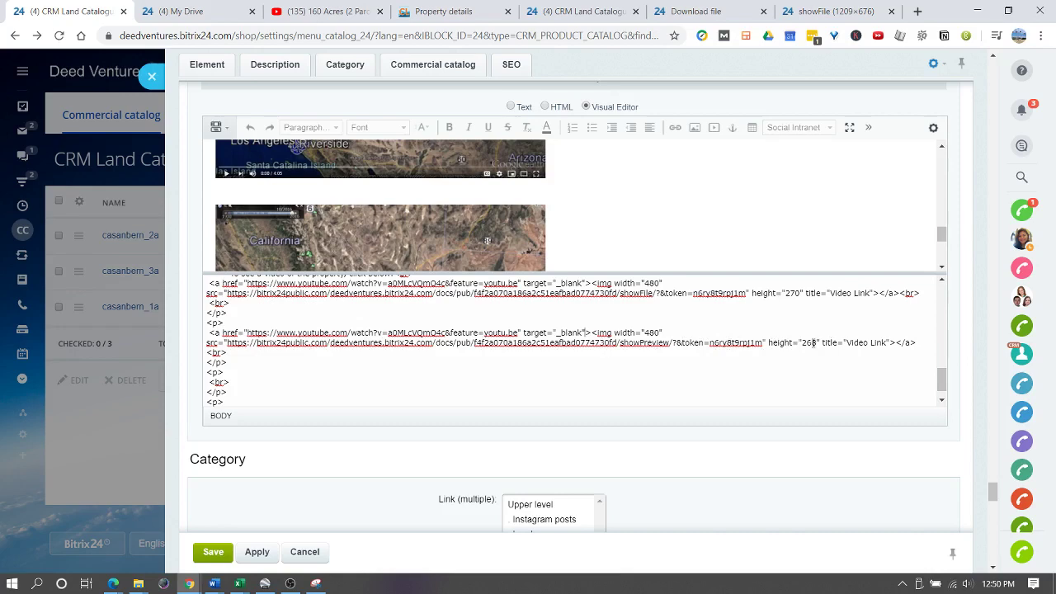
scroll(248, 310, "up", 2)
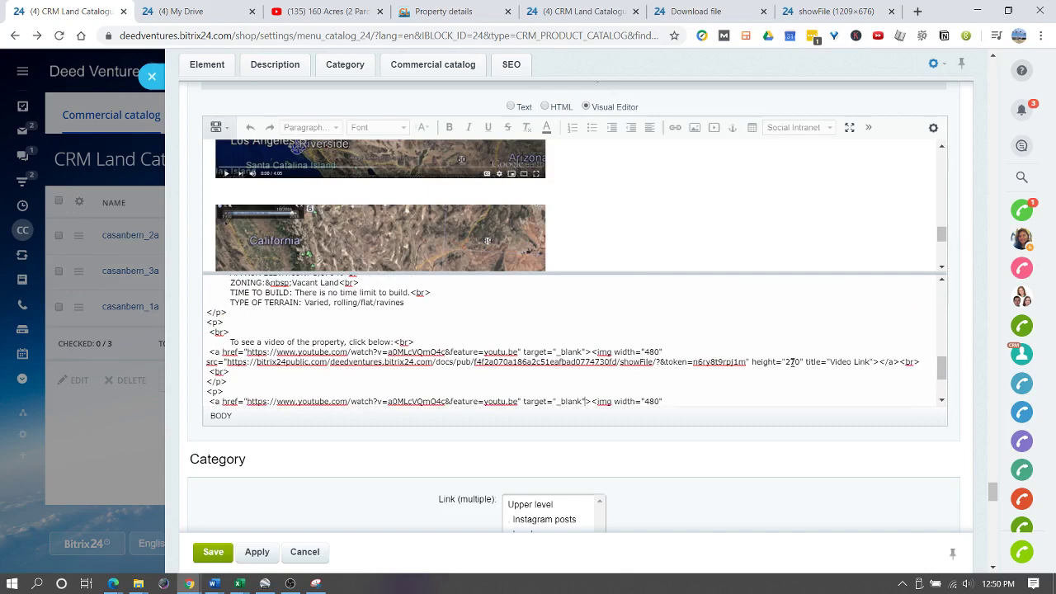
scroll(794, 362, "down", 3)
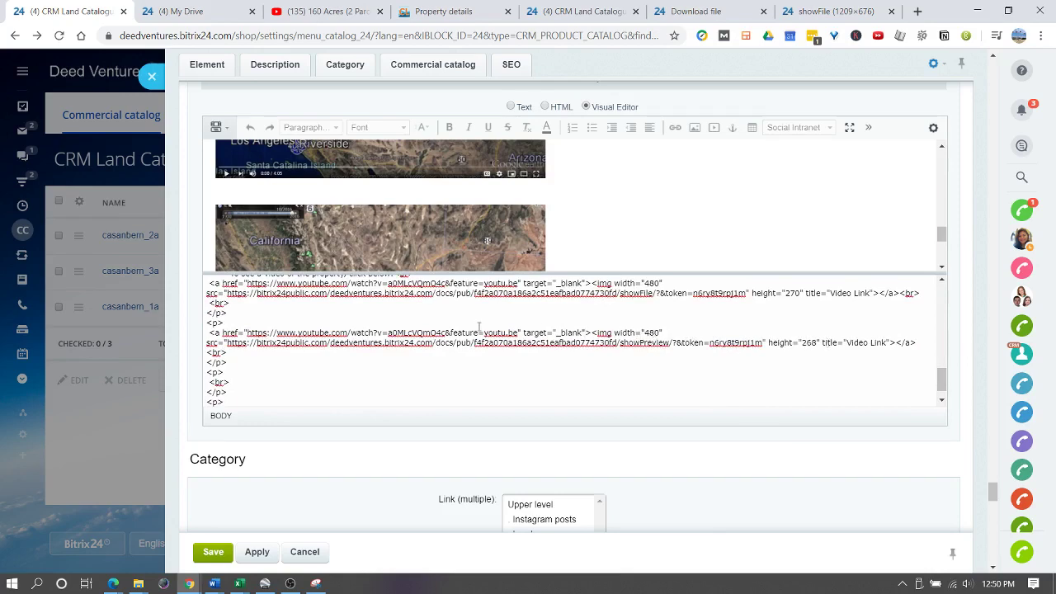
scroll(292, 318, "up", 3)
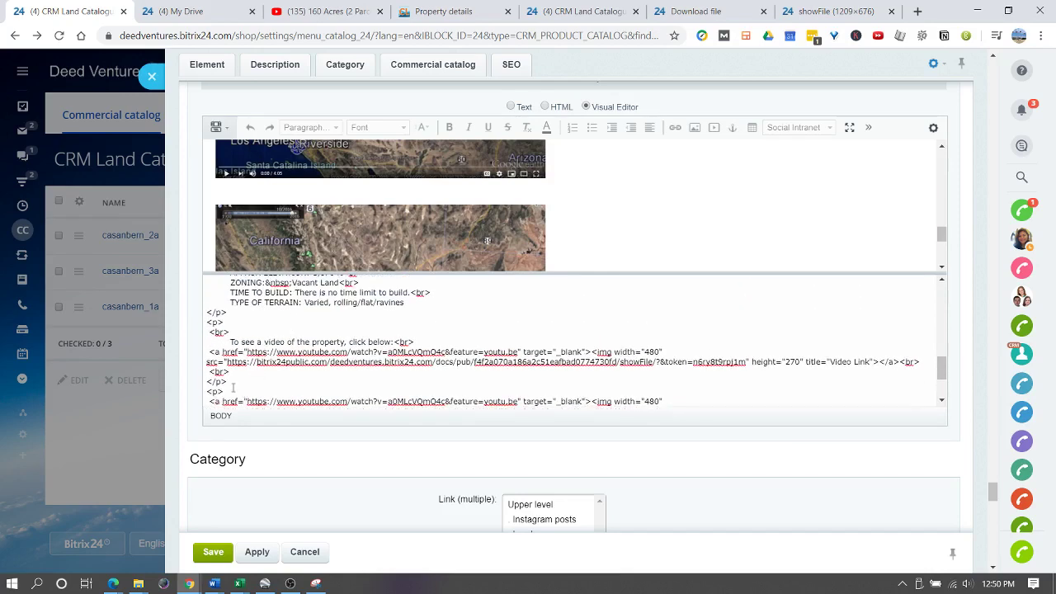
- Delete the old video link's HTML block and its leftover blank line
left_click_drag(237, 389, 206, 354)
key("Delete")
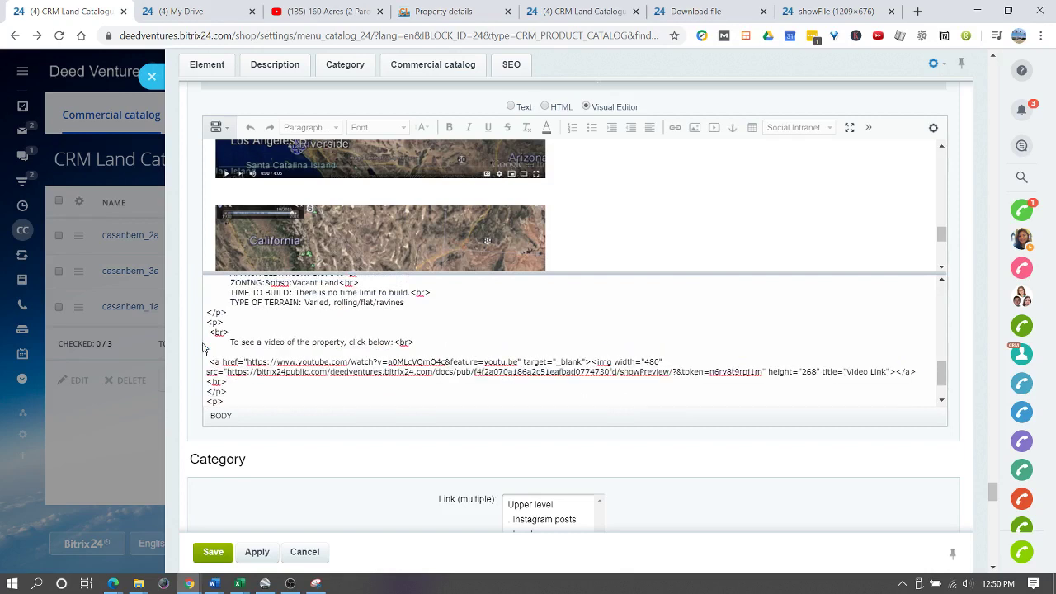
key("BackSpace")
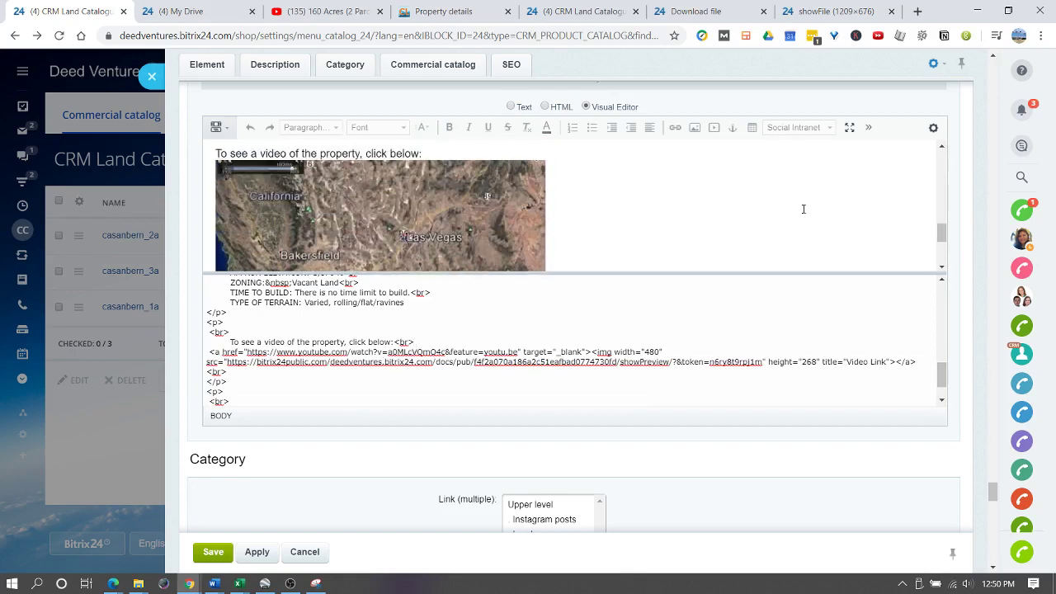
- Enlarge the visual preview pane and apply the description changes
left_click_drag(712, 273, 708, 302)
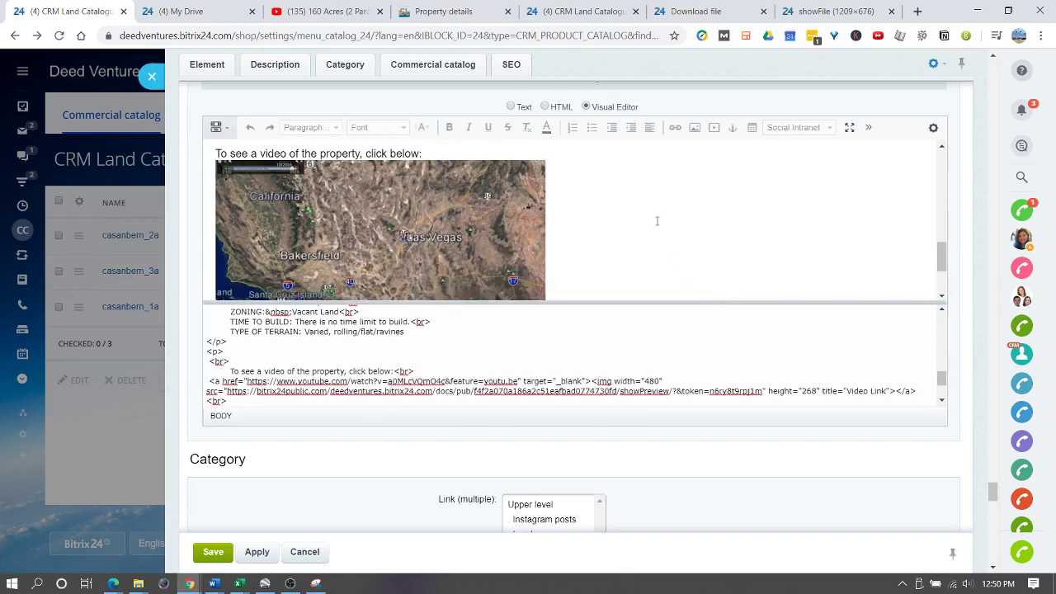
scroll(367, 239, "down", 3)
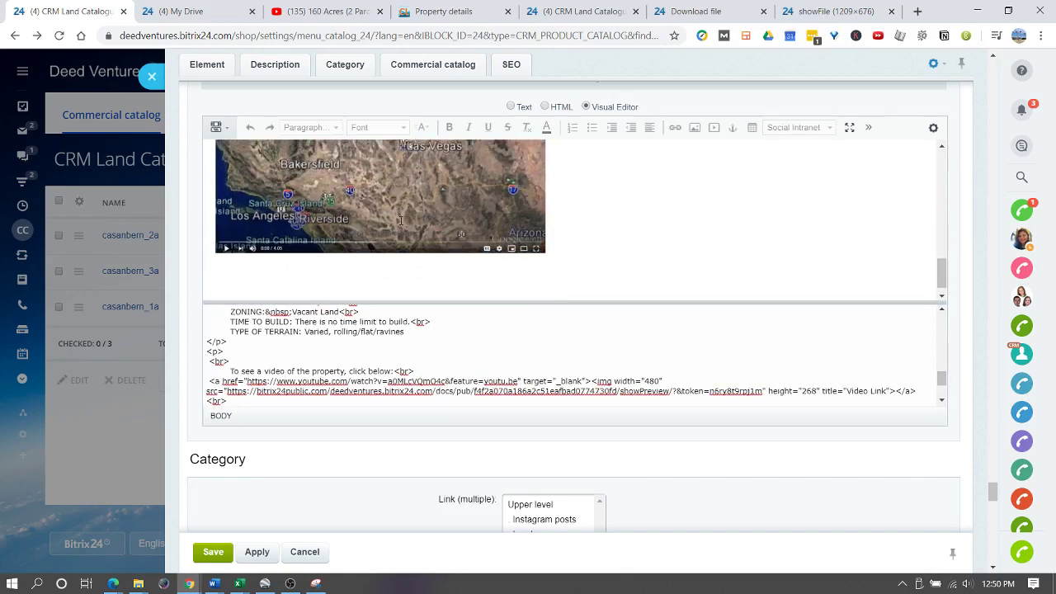
left_click(256, 551)
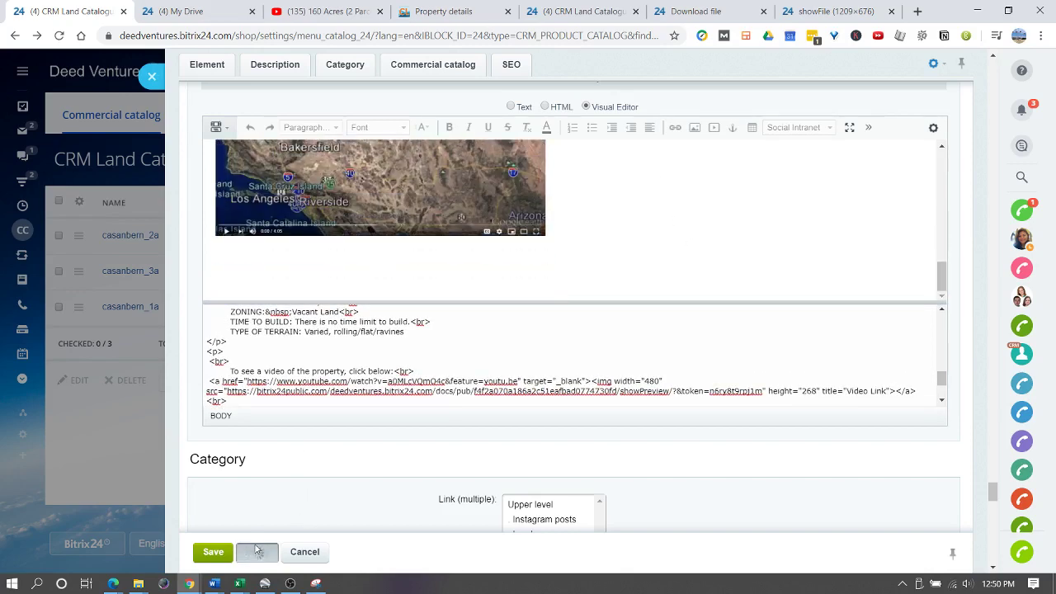
- Open the casanbern_2a listing on CovetedLand.com and test that its video image opens YouTube
left_click(451, 12)
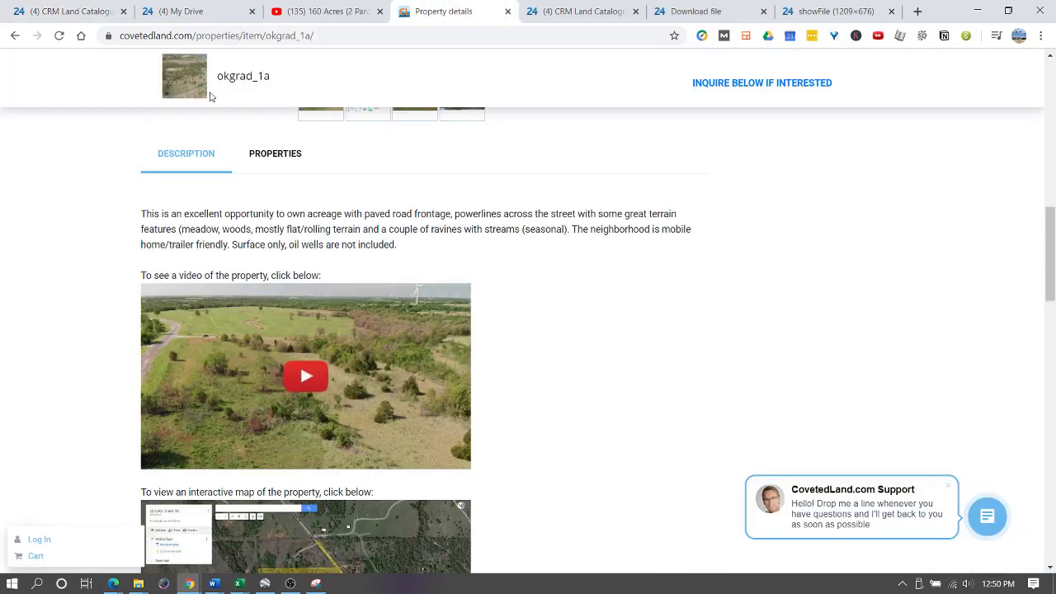
scroll(219, 175, "up", 5)
scroll(210, 165, "up", 4)
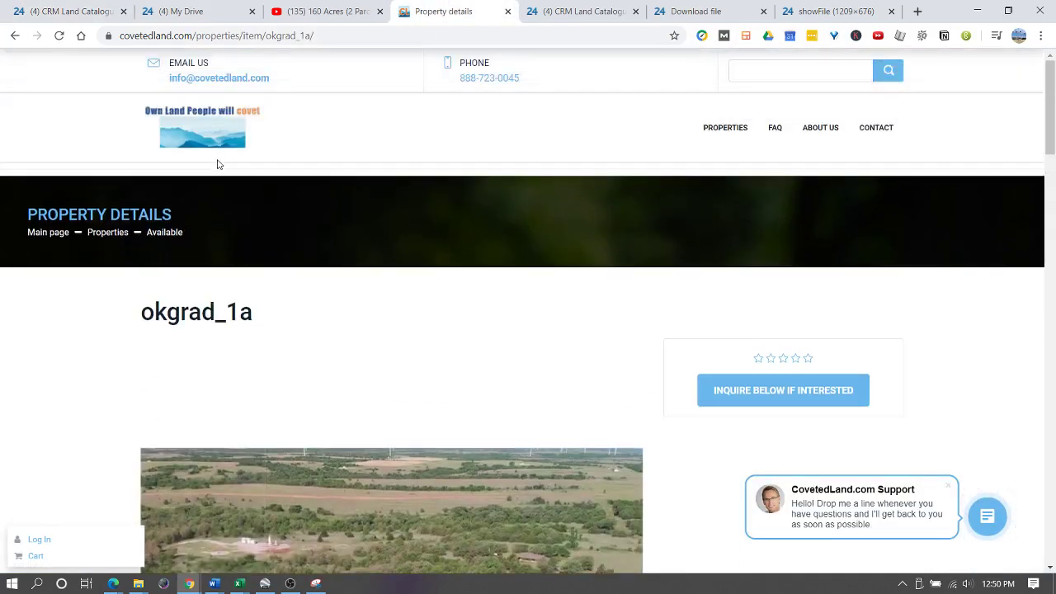
left_click(107, 232)
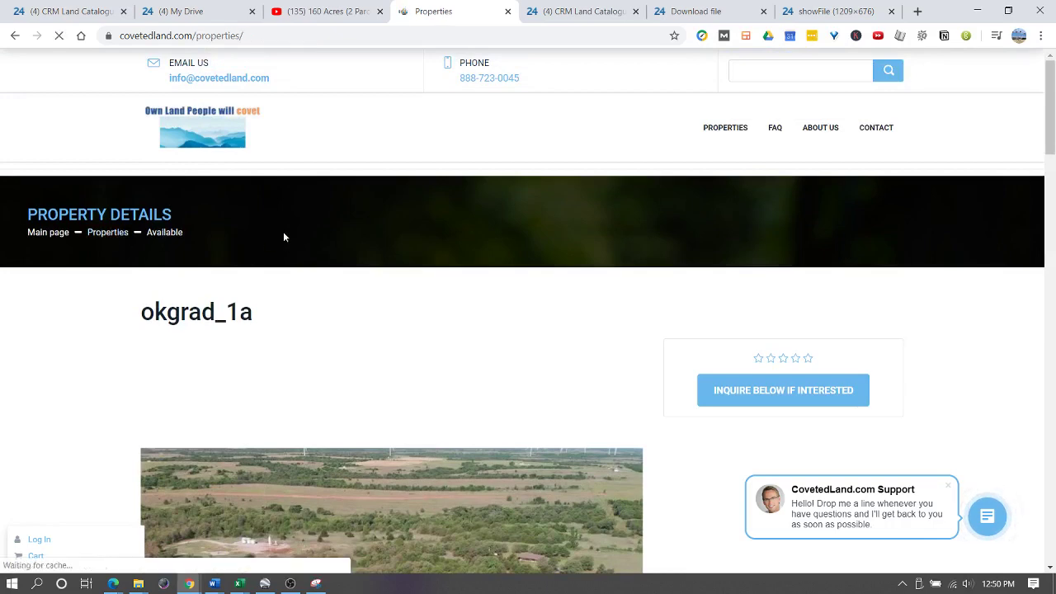
scroll(220, 328, "down", 7)
mouse_move(193, 275)
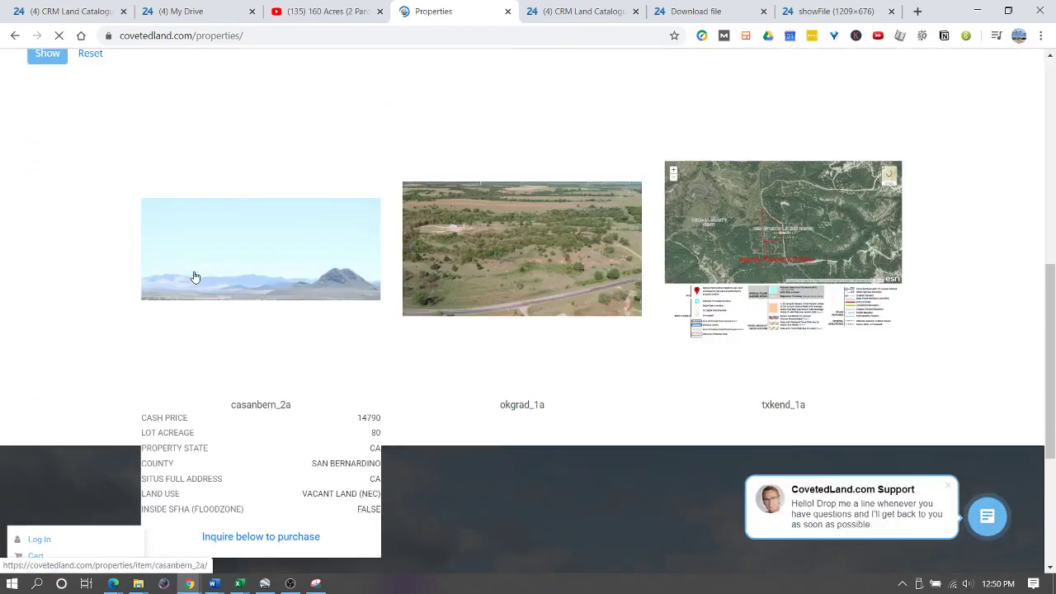
left_click(259, 343)
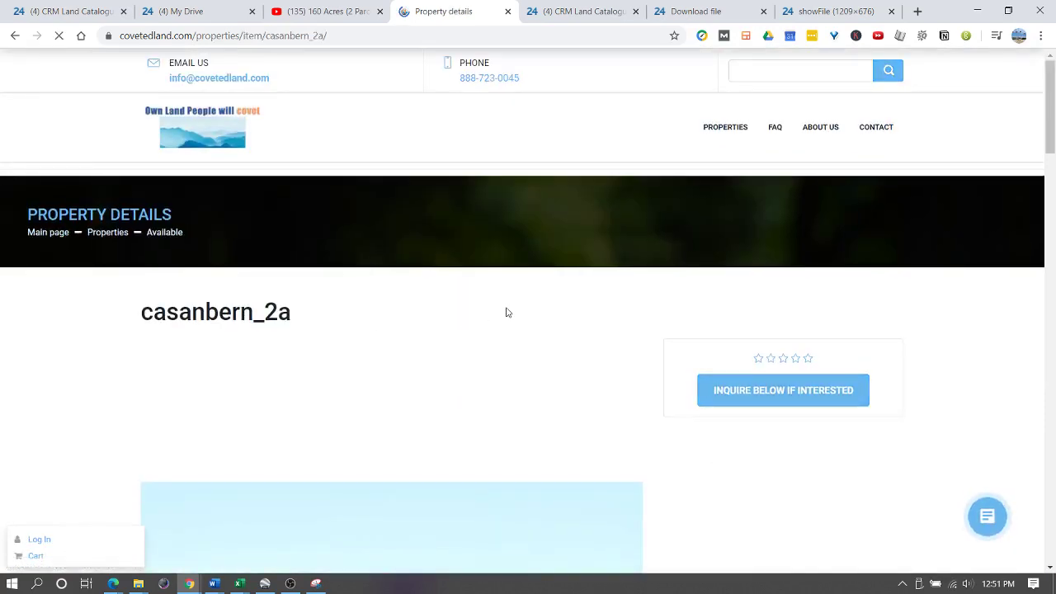
scroll(503, 306, "down", 7)
scroll(476, 281, "down", 12)
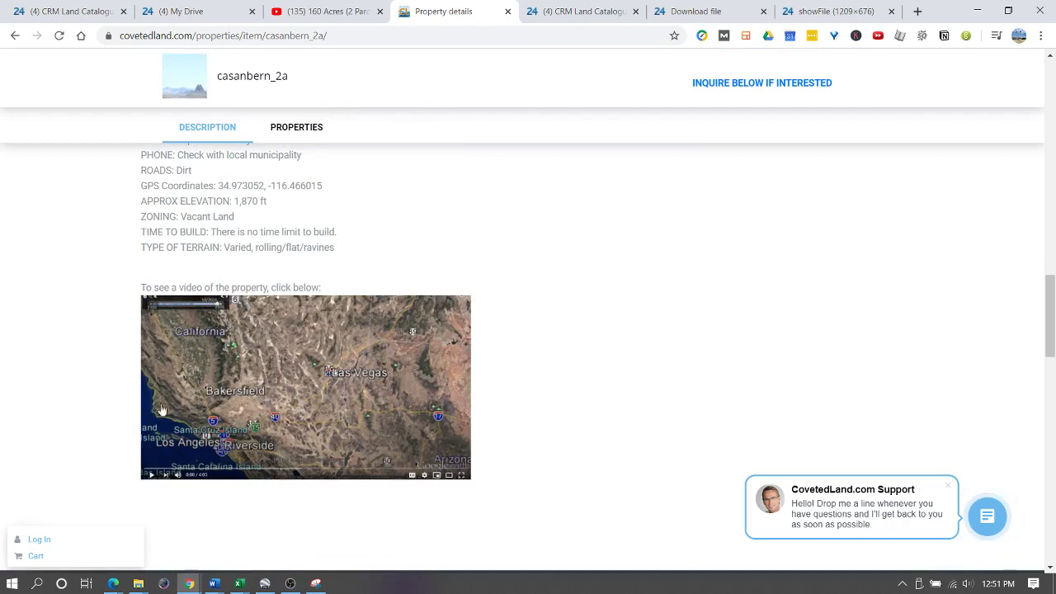
left_click(283, 370)
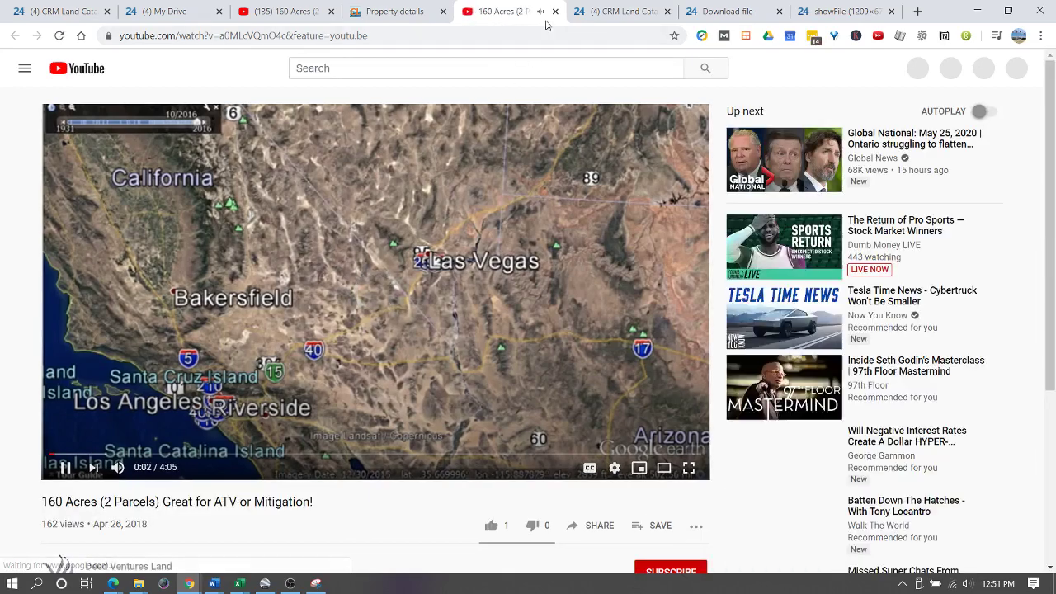
left_click(555, 11)
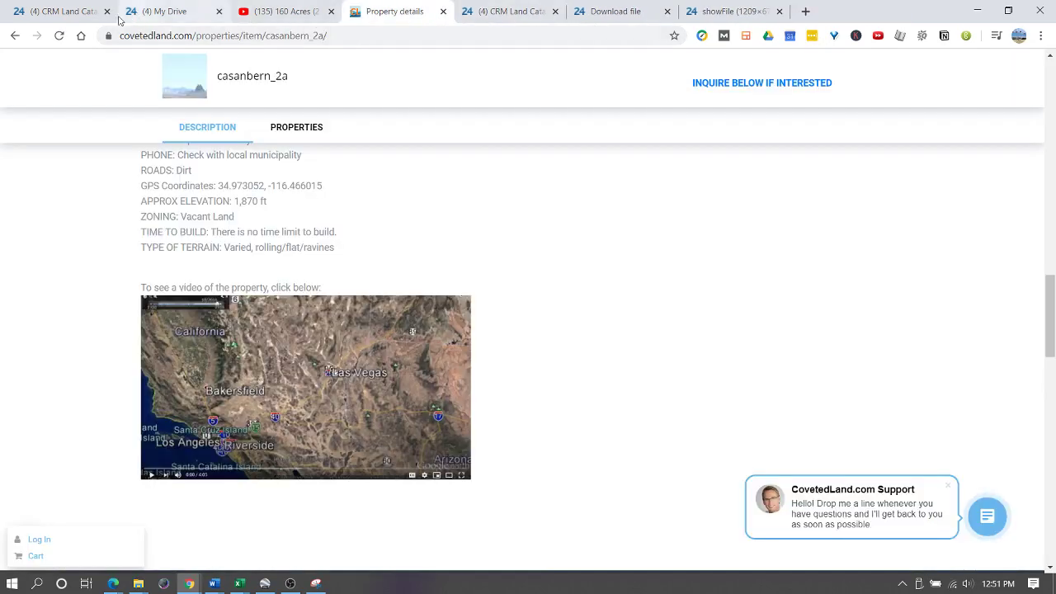
- Save the casanbern_2a product in Bitrix24 and go back to its property page
left_click(76, 14)
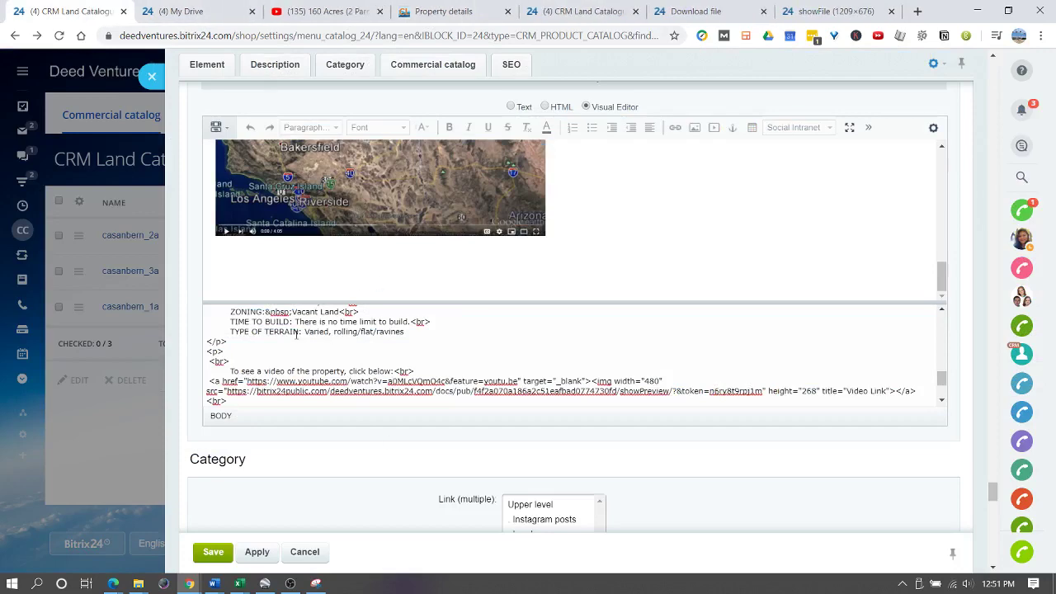
left_click(213, 552)
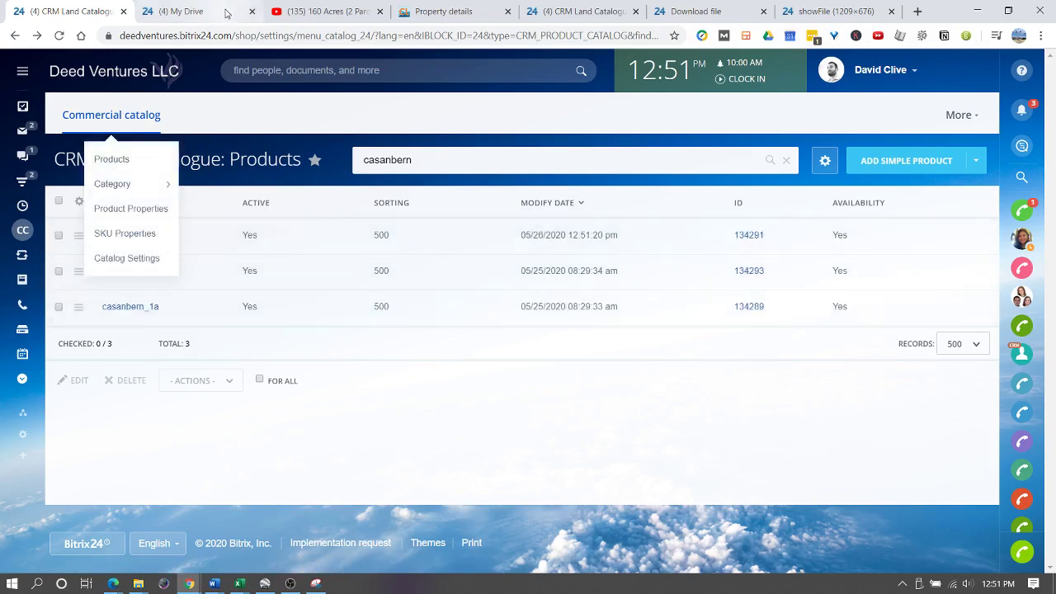
left_click(443, 11)
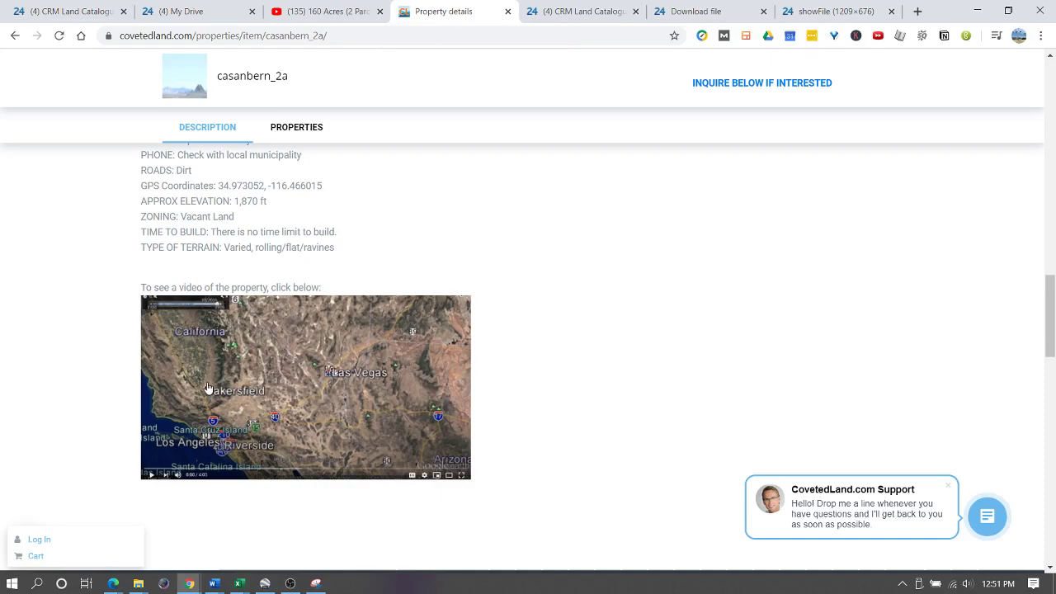
- Scroll through the casanbern_2a description and video, then switch to the CRM Land Catalogue tab
scroll(207, 372, "up", 5)
scroll(264, 418, "down", 5)
scroll(316, 315, "up", 10)
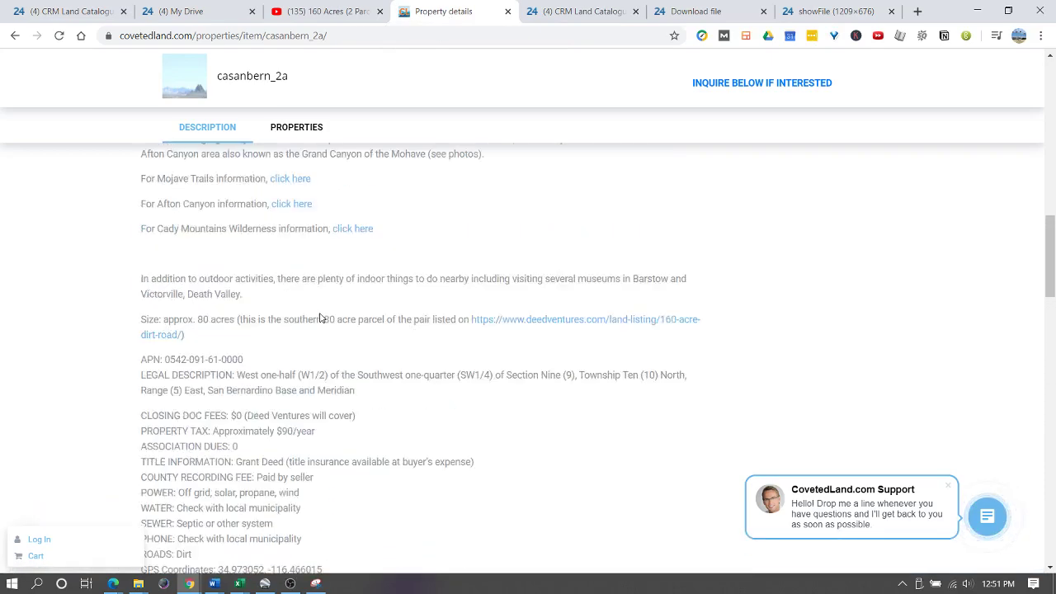
scroll(316, 316, "down", 6)
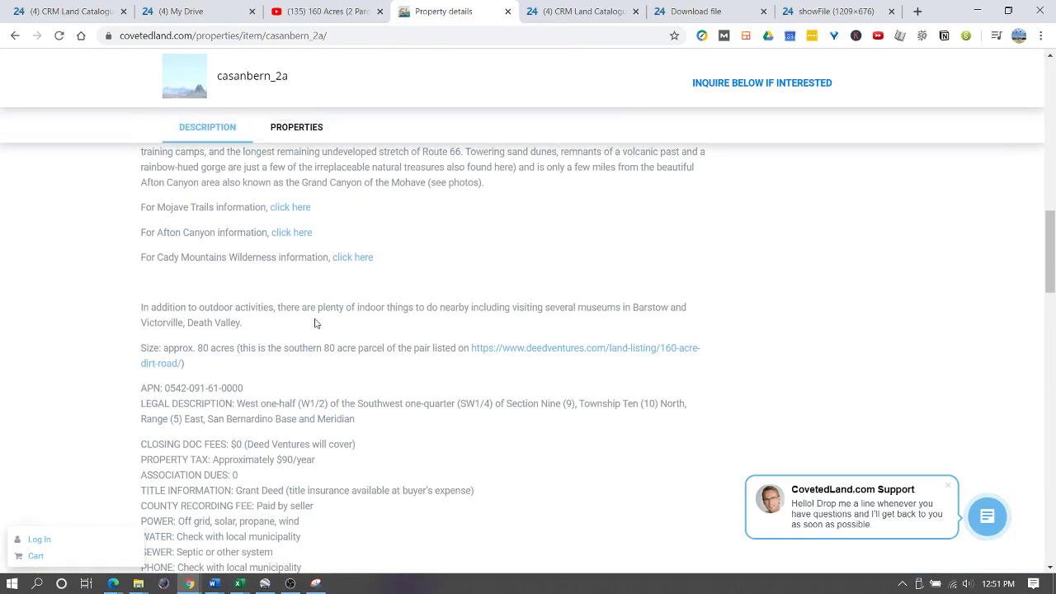
scroll(316, 325, "down", 3)
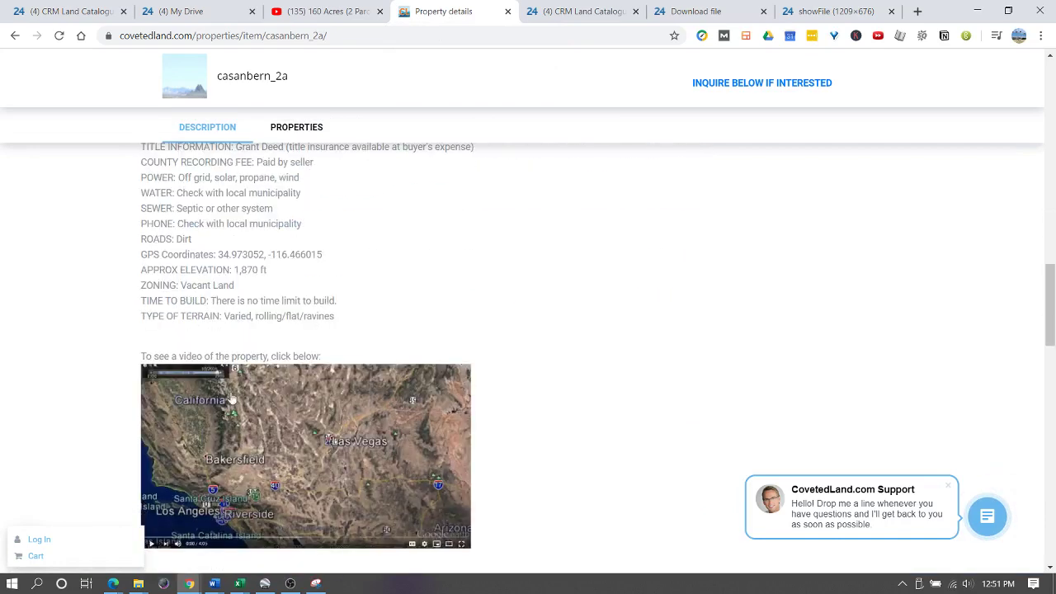
scroll(245, 394, "up", 3)
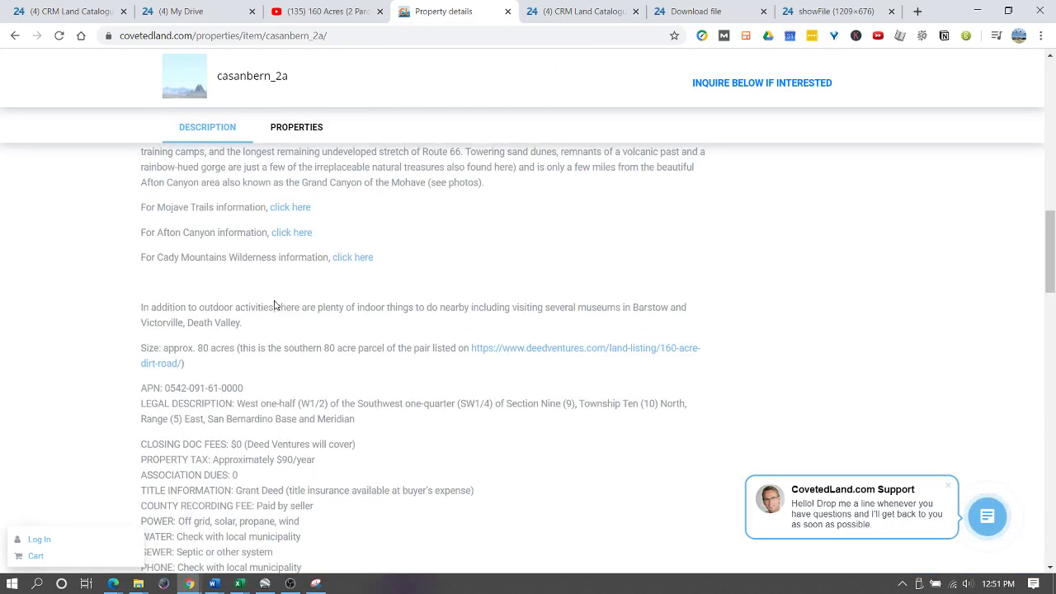
scroll(239, 407, "up", 2)
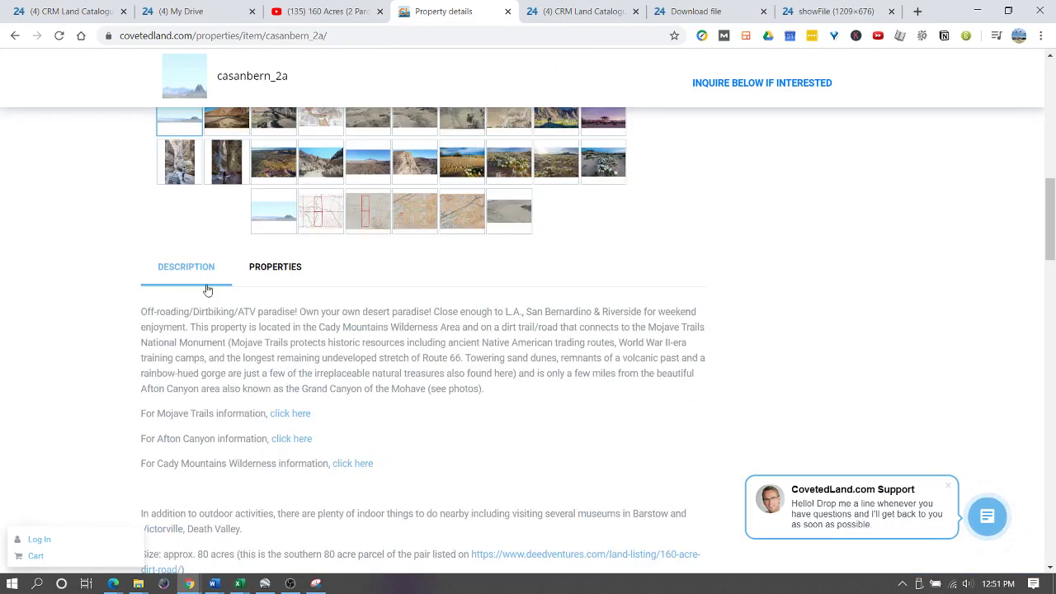
scroll(219, 329, "up", 2)
scroll(206, 377, "down", 3)
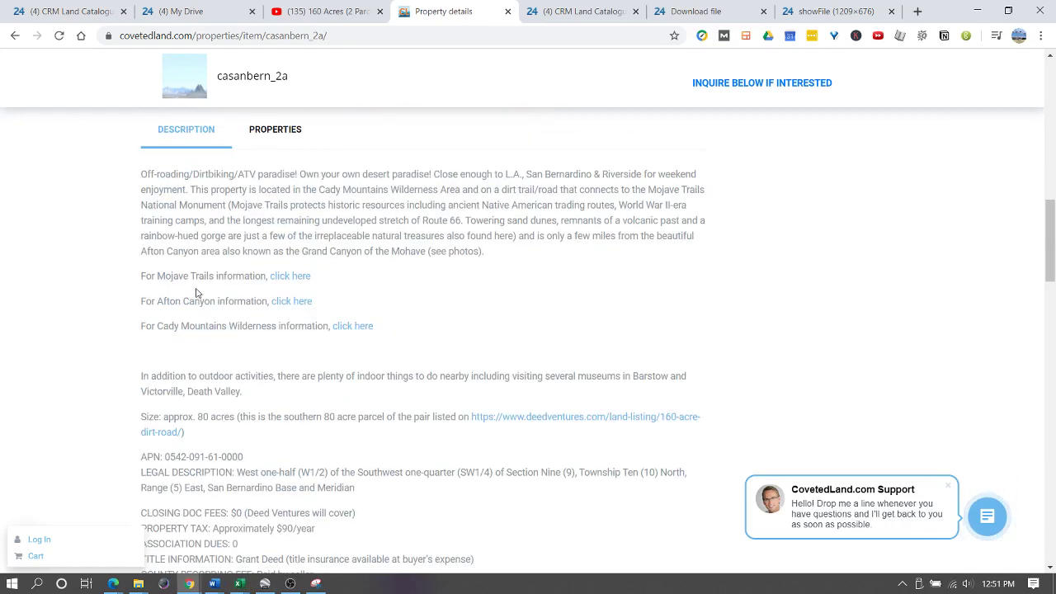
scroll(202, 281, "down", 3)
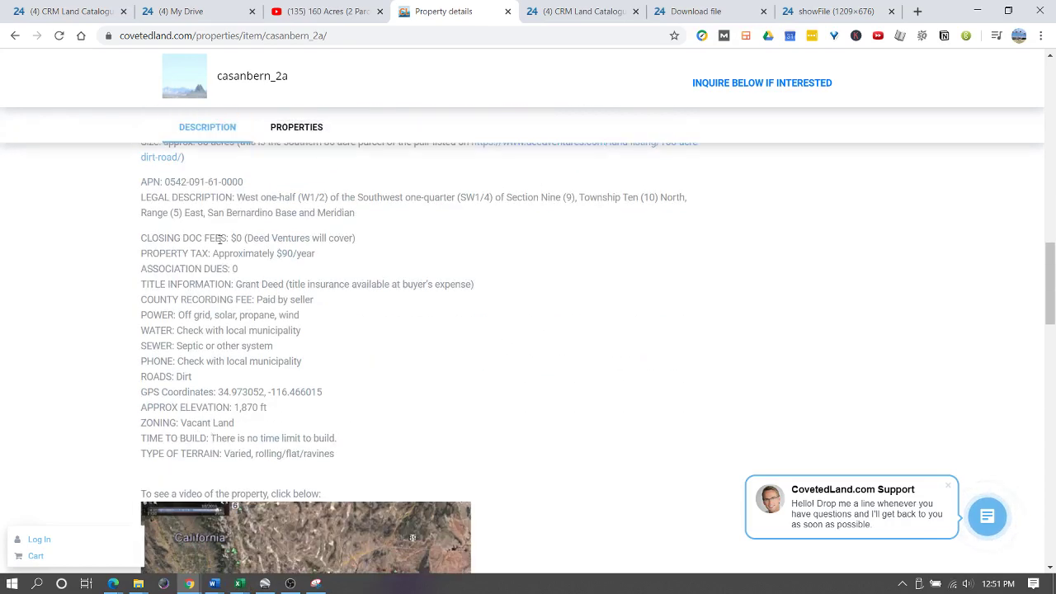
scroll(335, 325, "down", 4)
scroll(259, 476, "up", 3)
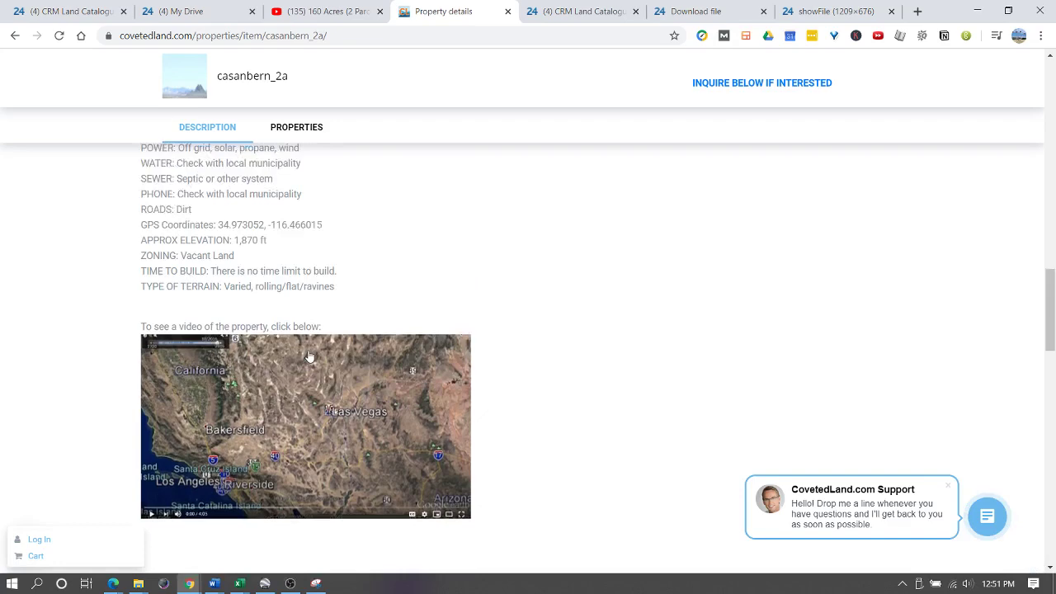
scroll(218, 372, "up", 4)
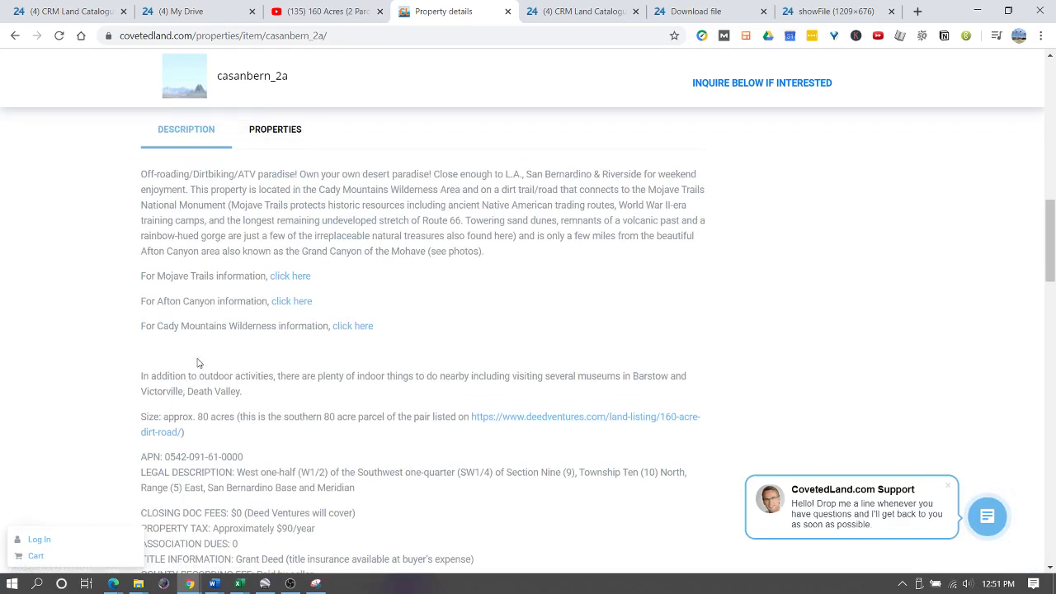
scroll(283, 368, "down", 5)
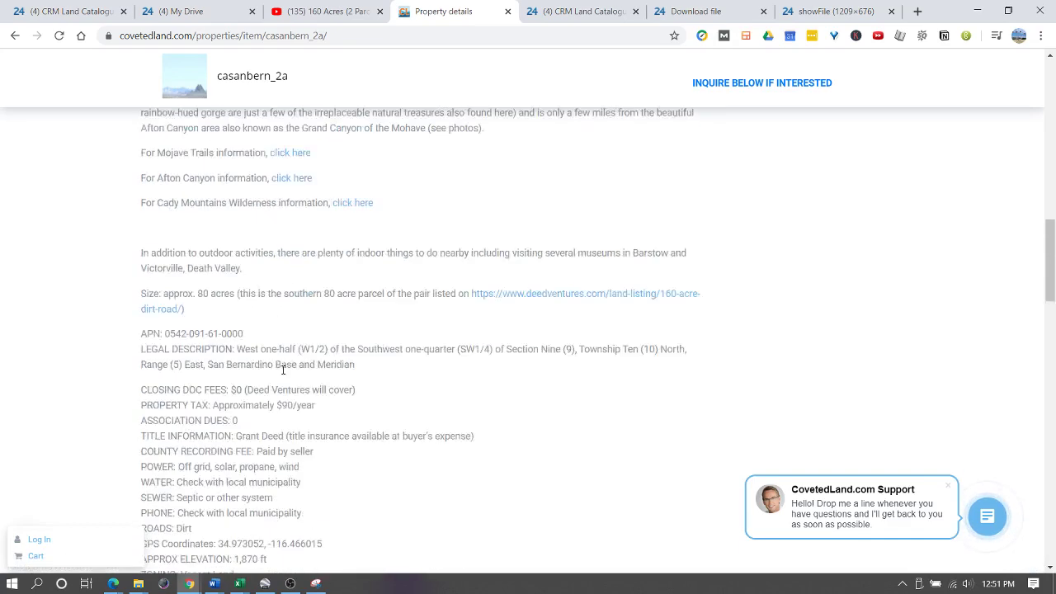
scroll(304, 352, "down", 3)
scroll(273, 371, "up", 3)
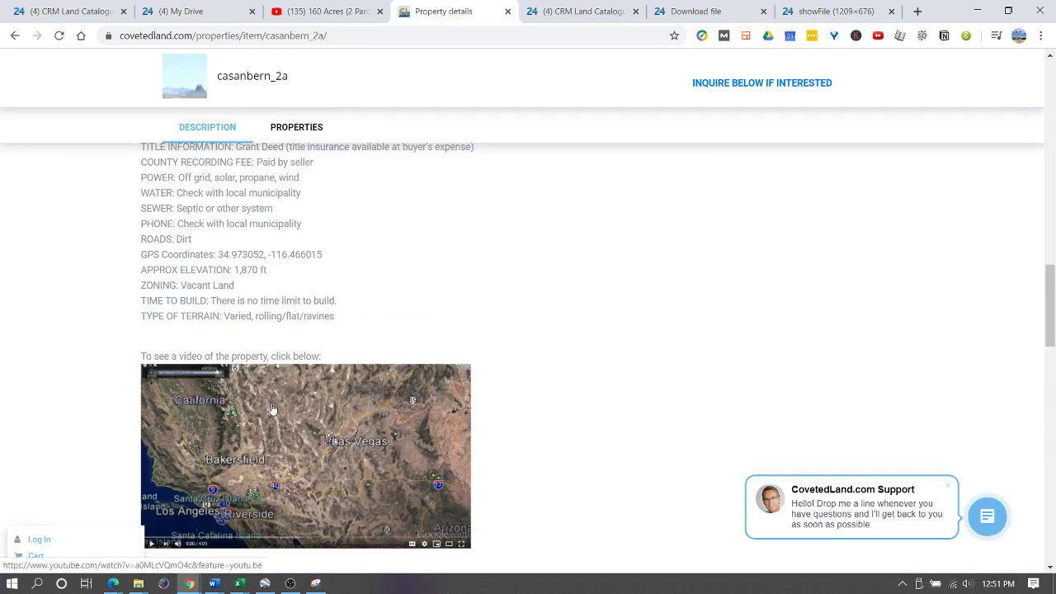
left_click(99, 10)
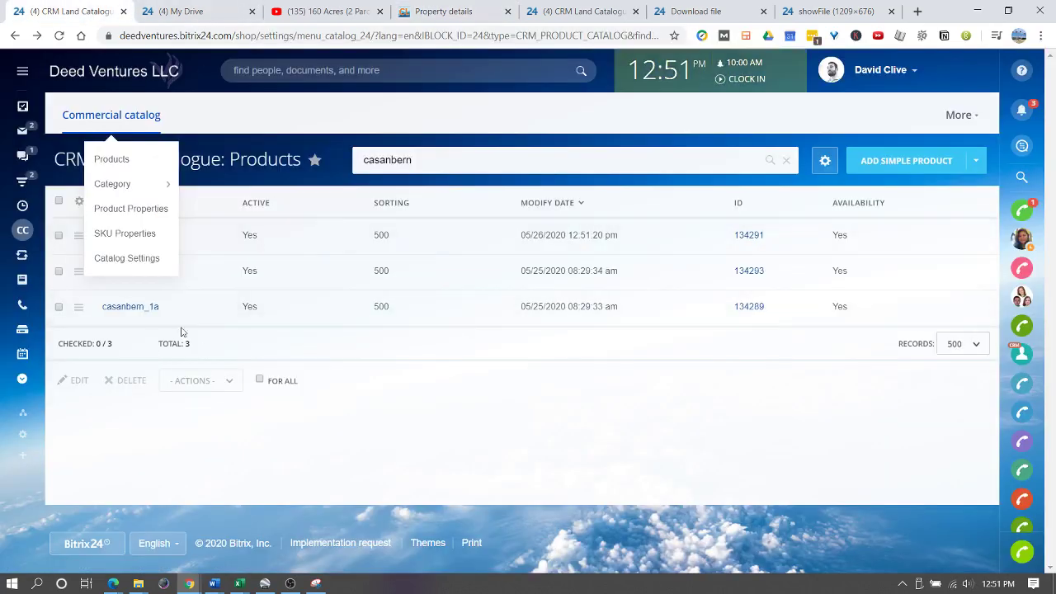
- Close the catalogue menu and open a new browser tab, entering 'map'
left_click(325, 445)
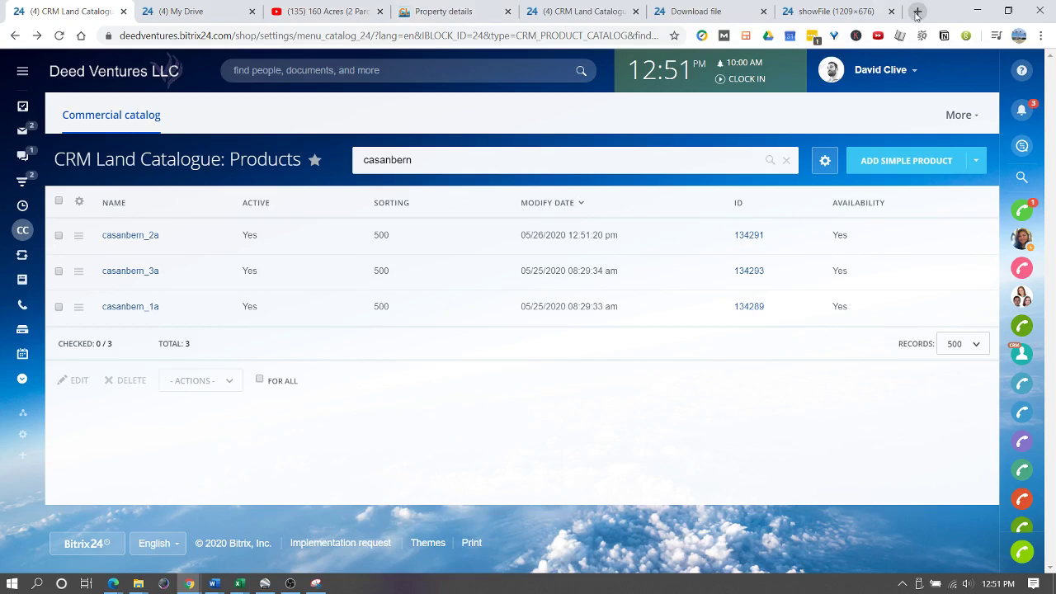
left_click(918, 12)
type("map")
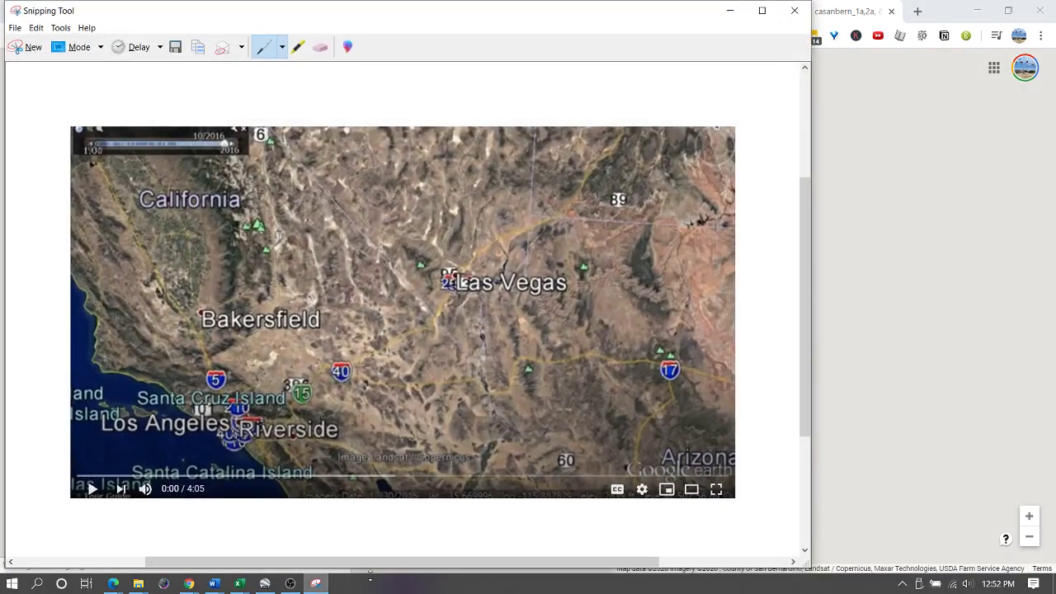
- Snip the casanbern parcel map with its markers and trails and save it as the JPEG 'Map Link'
left_click(25, 47)
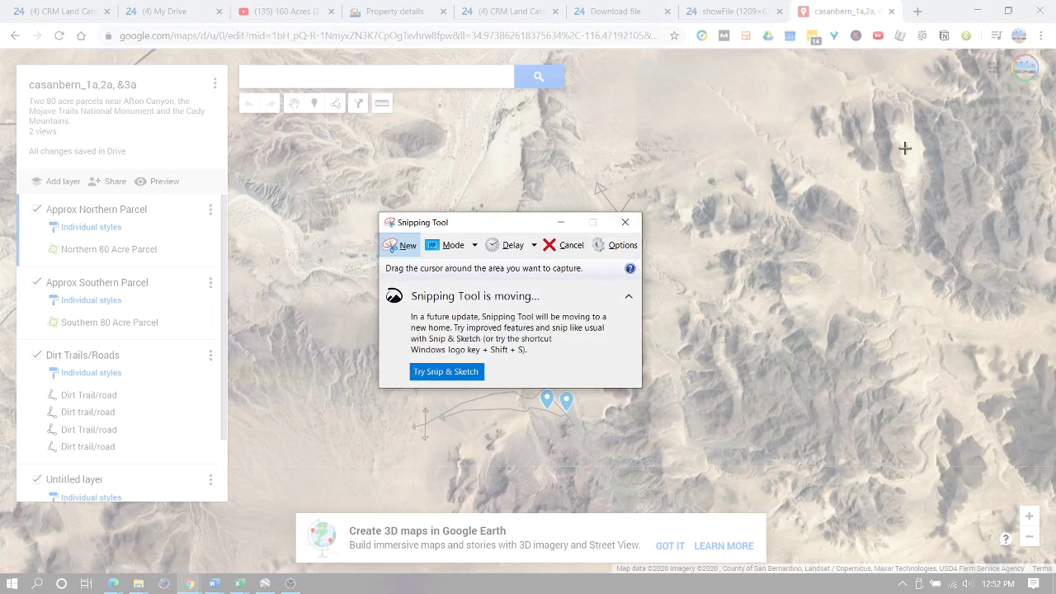
left_click_drag(905, 147, 268, 510)
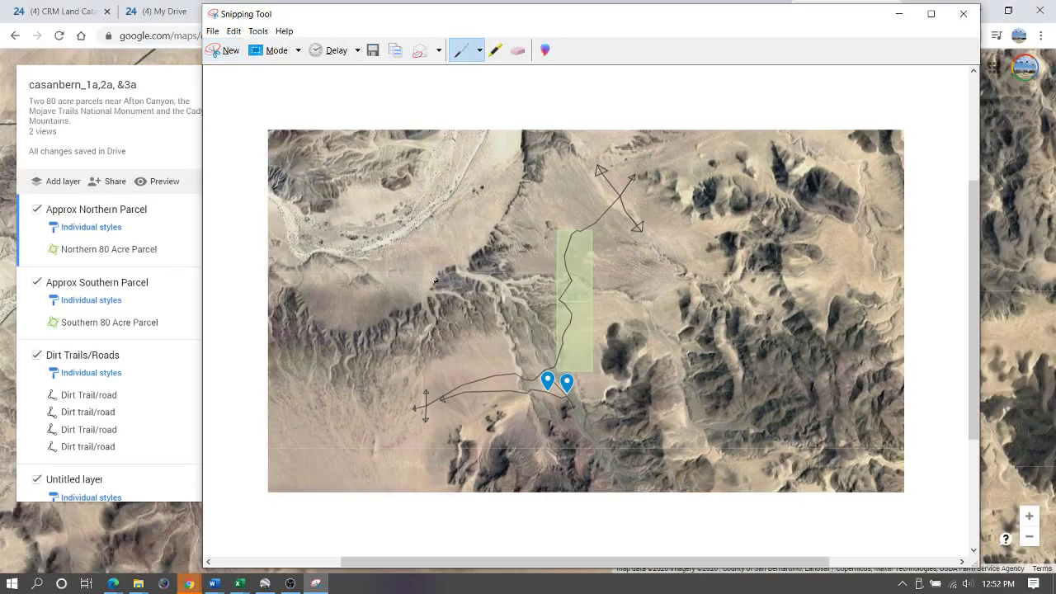
right_click(448, 262)
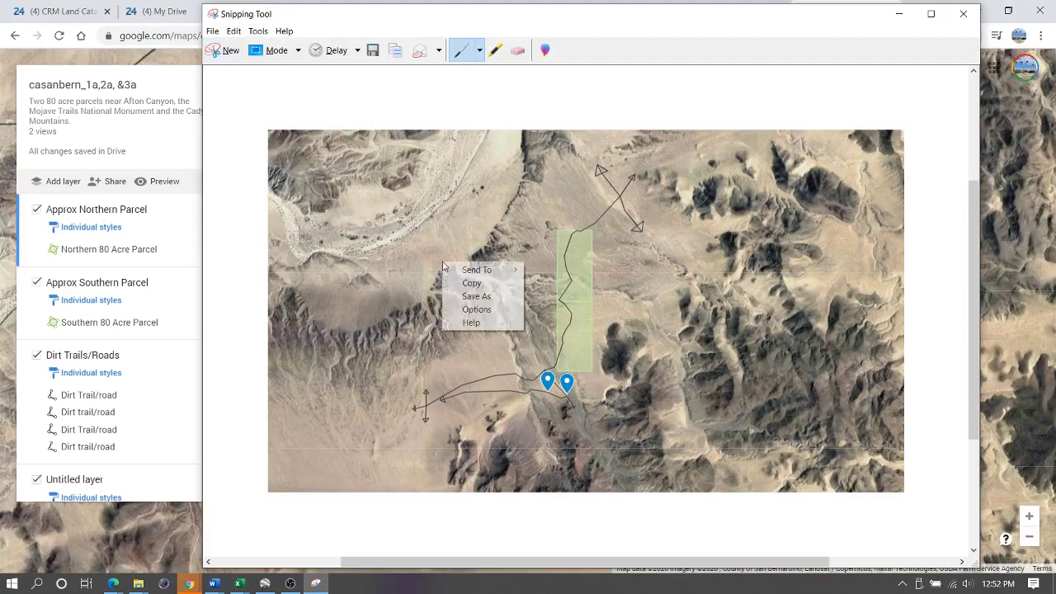
left_click(488, 298)
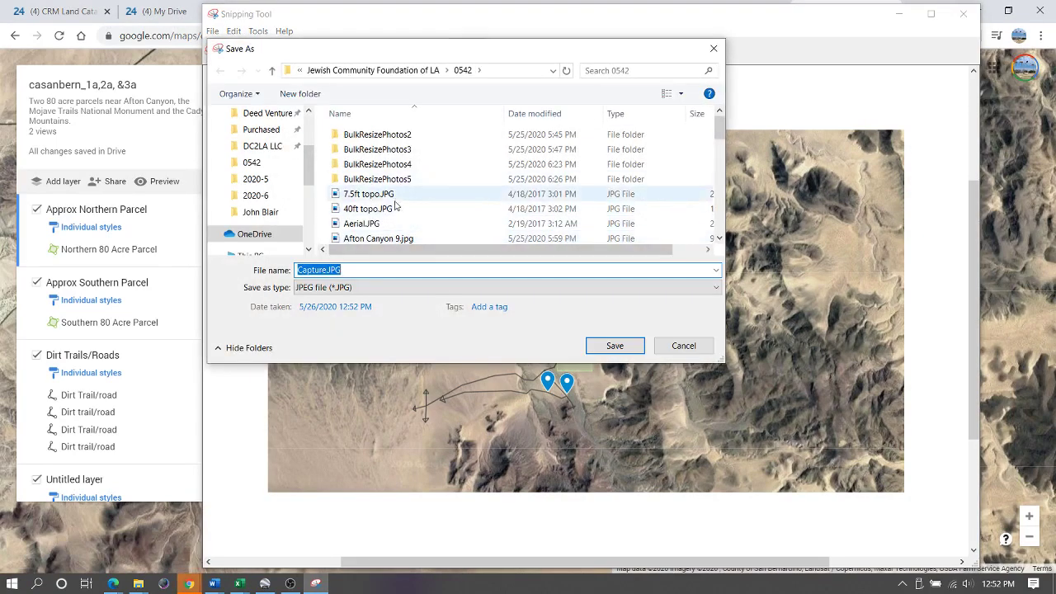
type("Map Link")
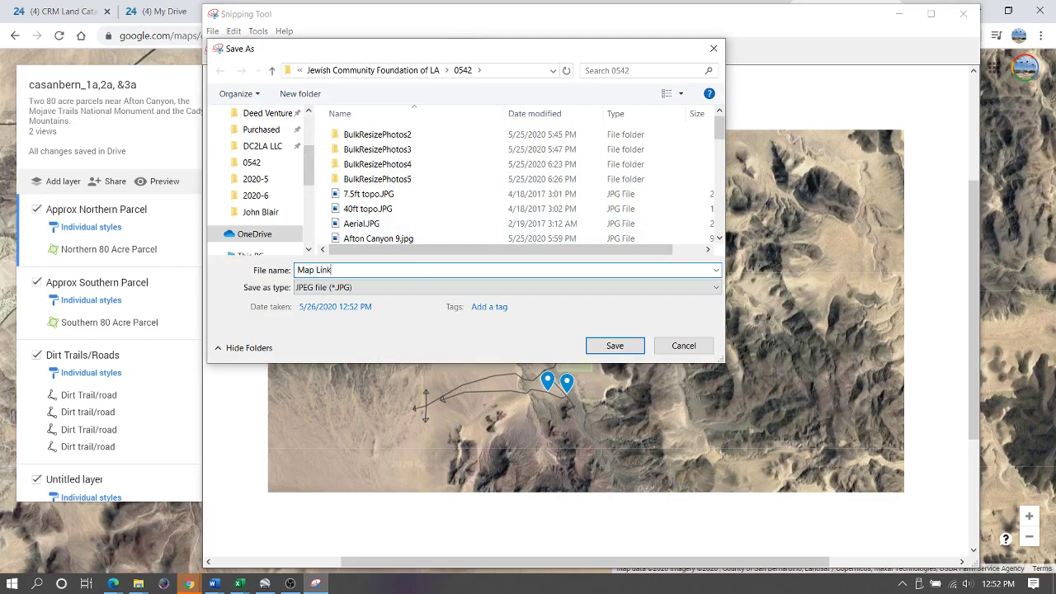
key("Return")
left_click(899, 13)
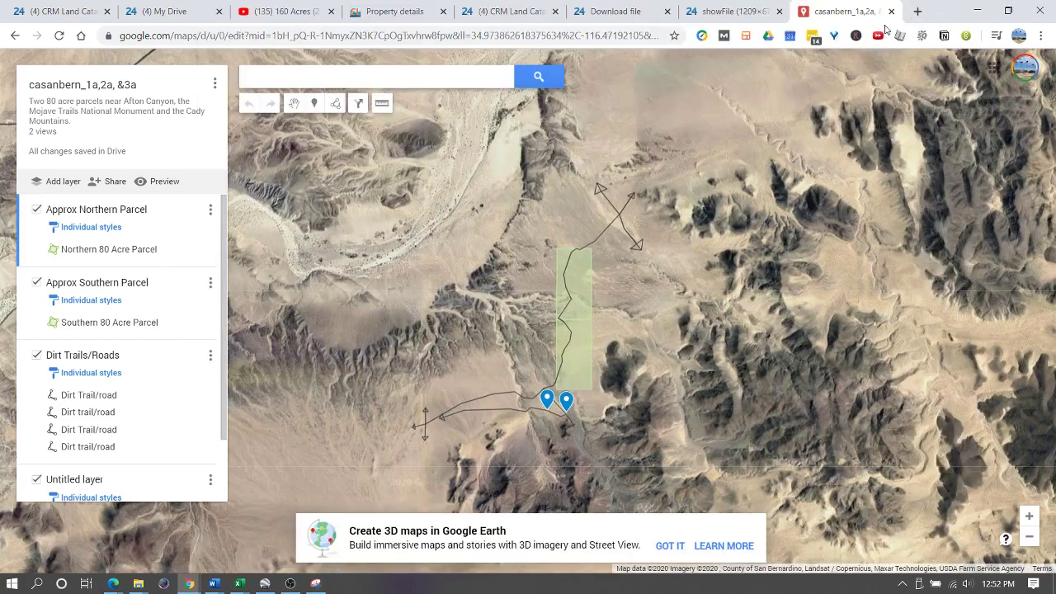
- Upload Map Link.JPG from Explorer into the casanbern_2a drive folder
left_click(508, 11)
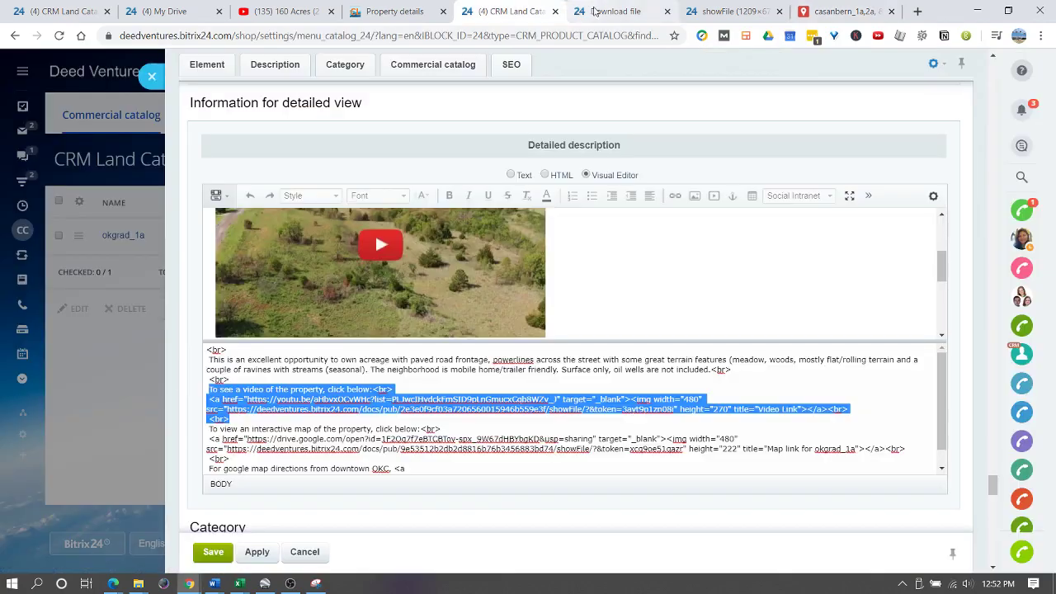
left_click(161, 13)
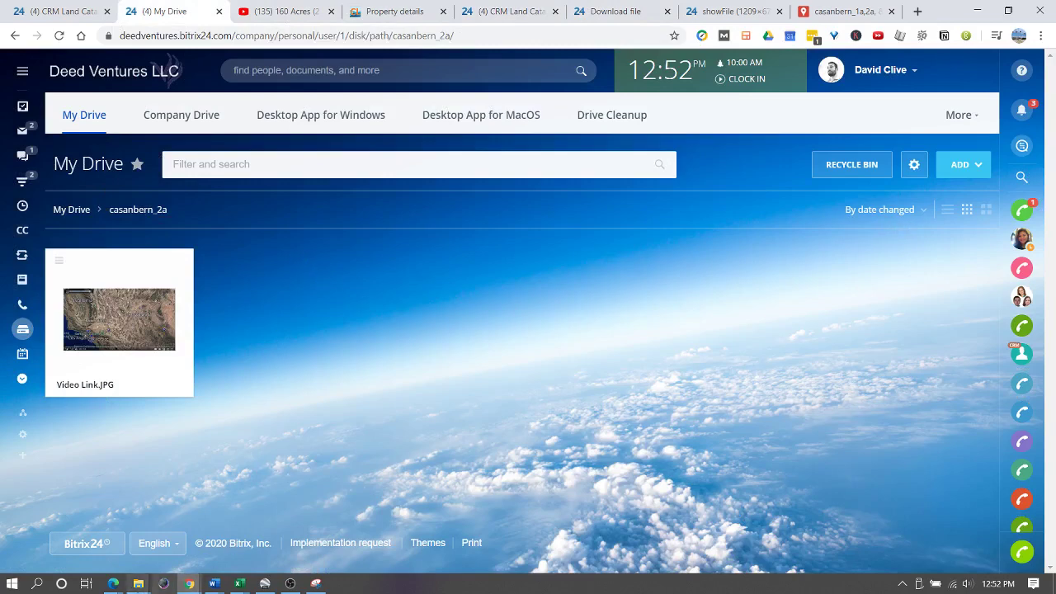
mouse_move(141, 583)
left_click(120, 498)
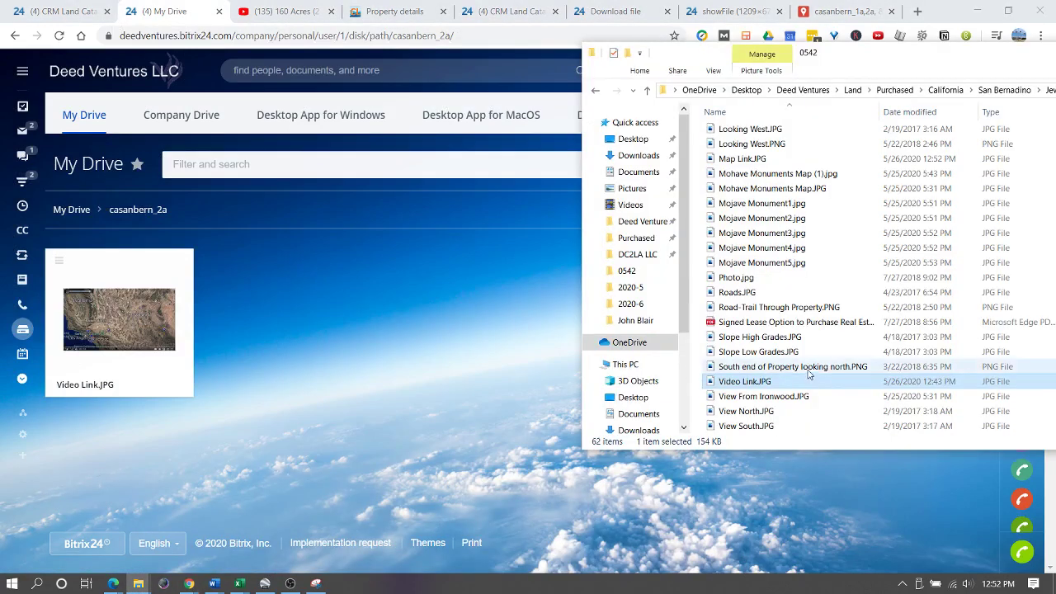
scroll(793, 366, "up", 5)
scroll(743, 372, "down", 3)
left_click_drag(743, 292, 272, 363)
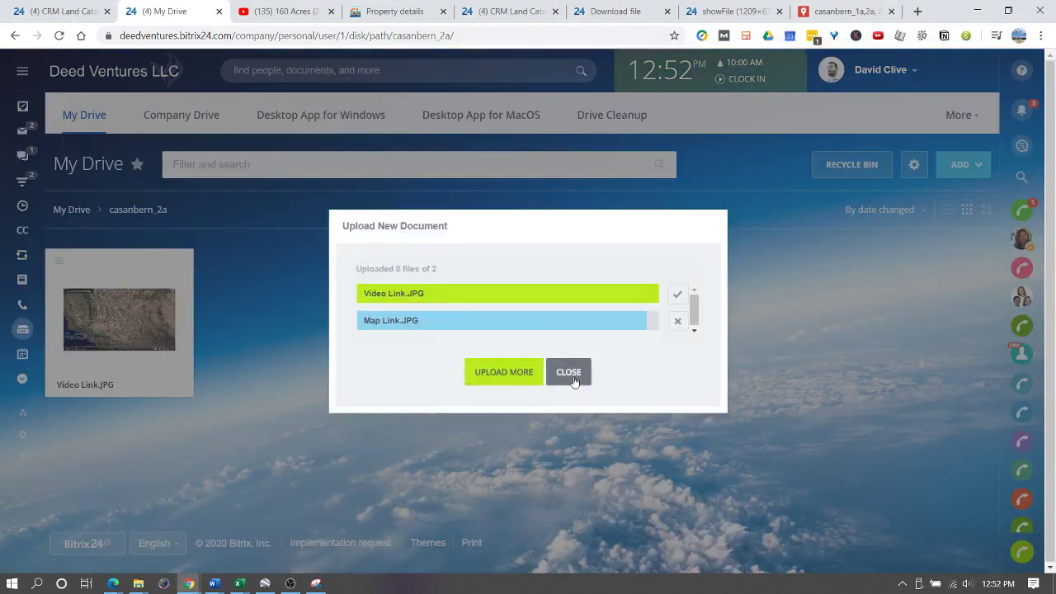
left_click(574, 381)
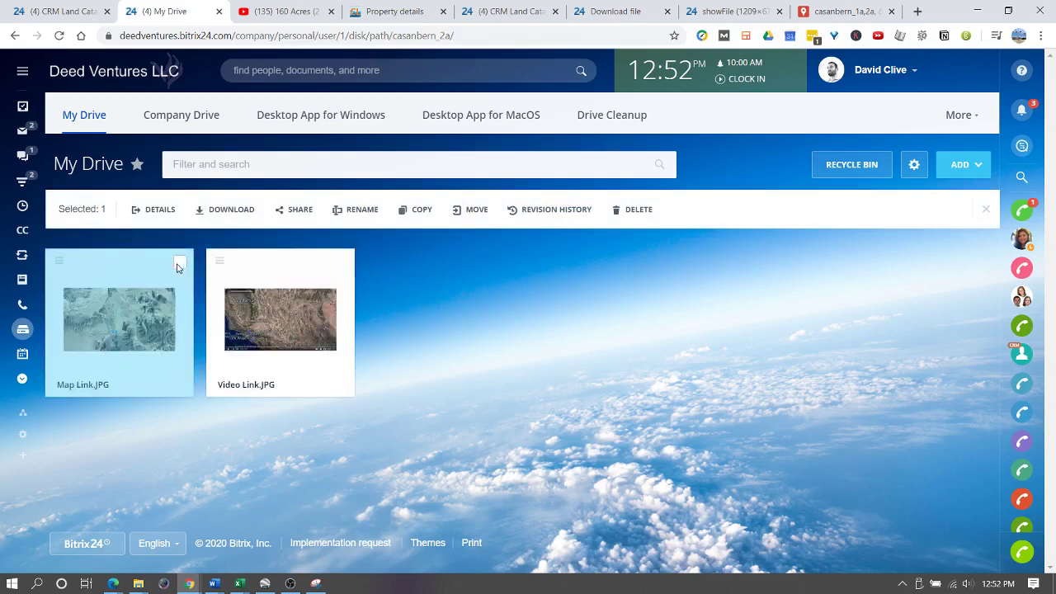
- Create and save a public link for Map Link.JPG via Share > Get public link
left_click(58, 262)
mouse_move(86, 354)
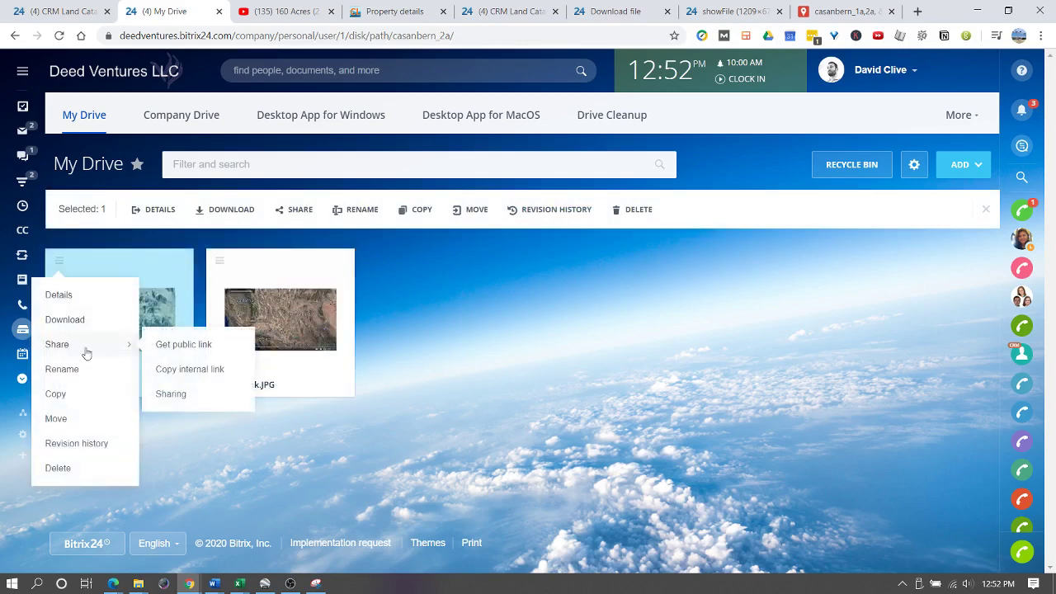
left_click(199, 344)
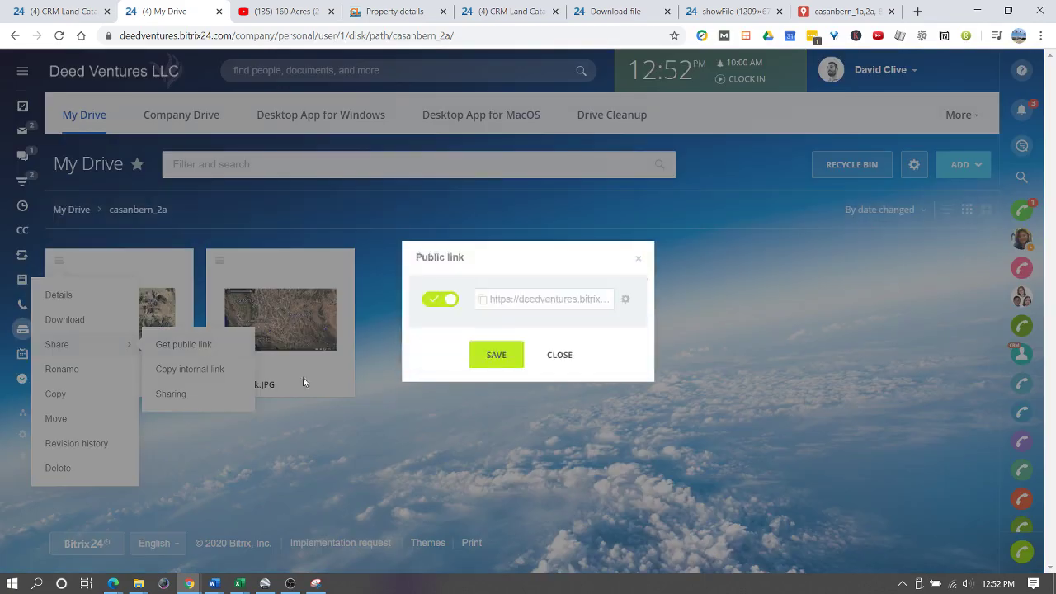
left_click(558, 302)
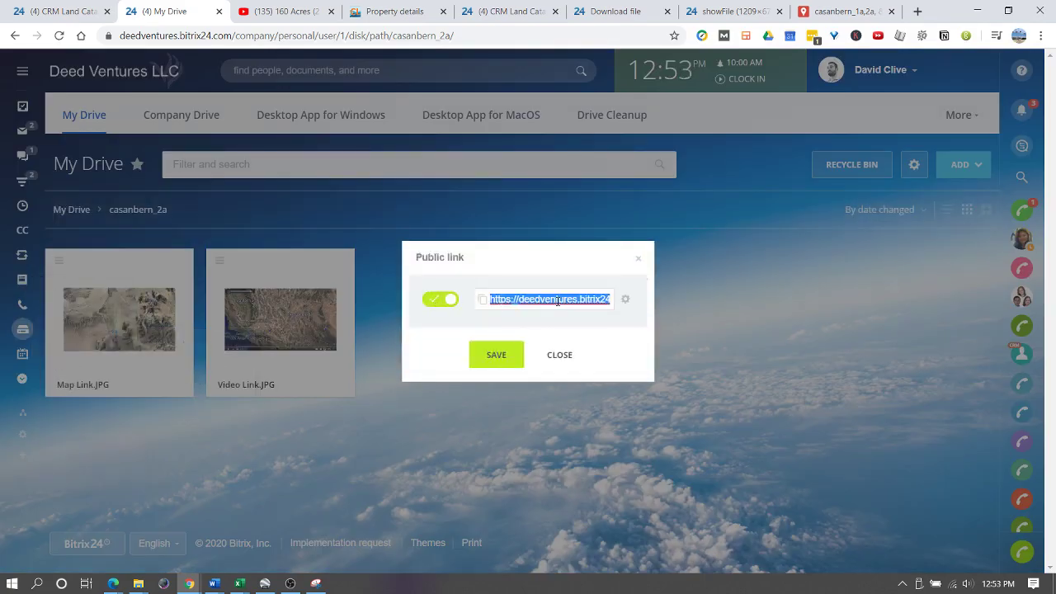
left_click(497, 357)
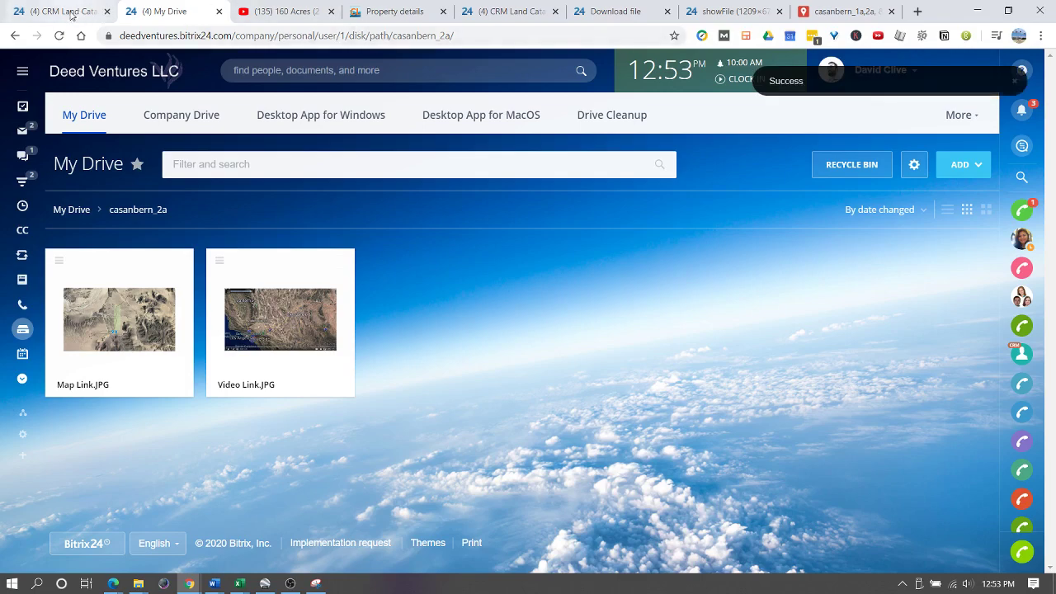
left_click(72, 12)
- Open the casanbern_2a catalog entry and show its description fields
left_click(139, 236)
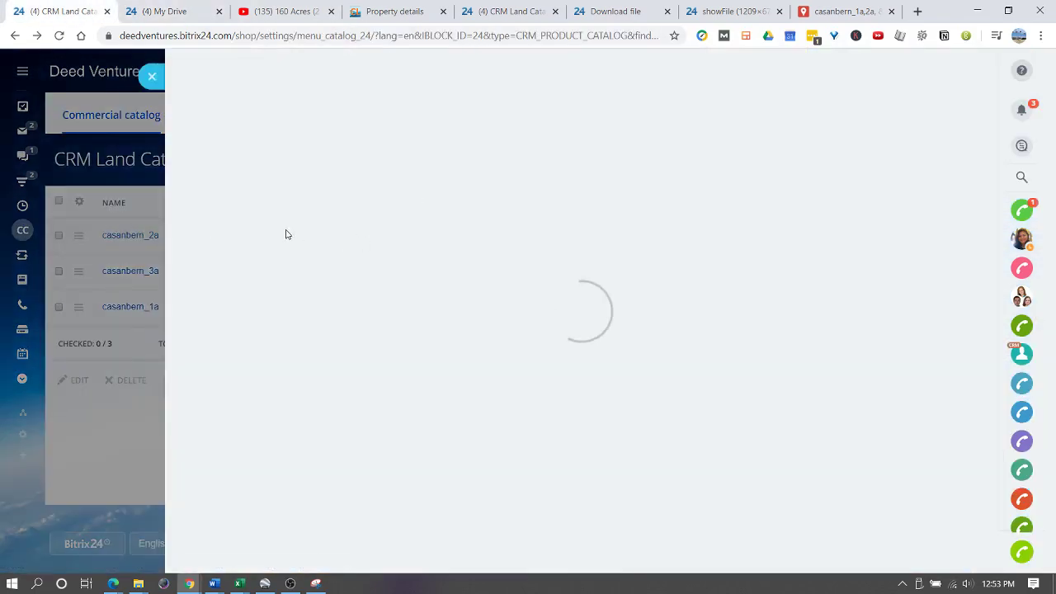
scroll(275, 256, "down", 5)
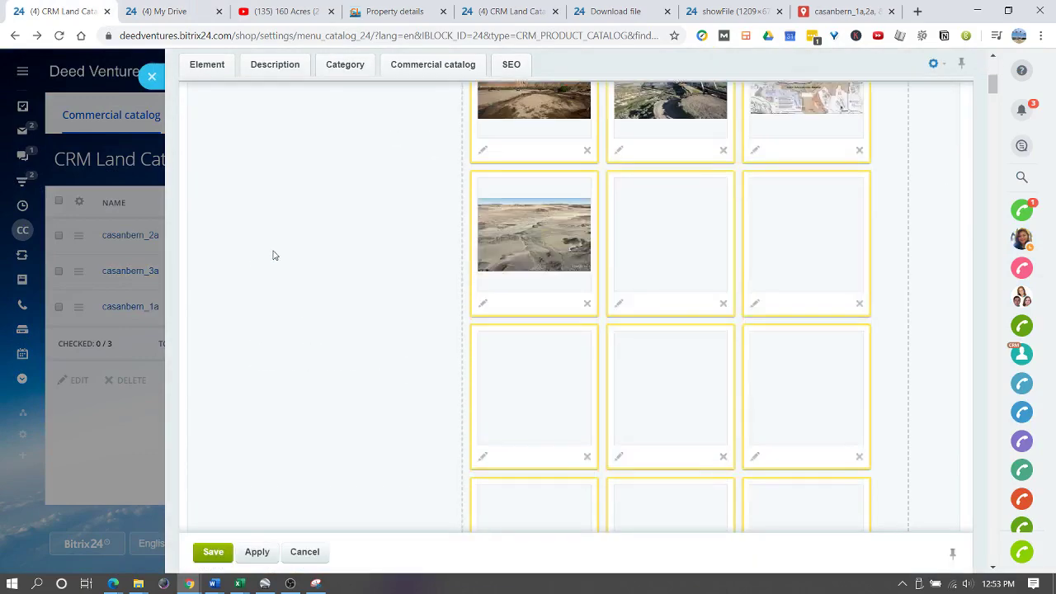
scroll(275, 255, "up", 10)
left_click(275, 64)
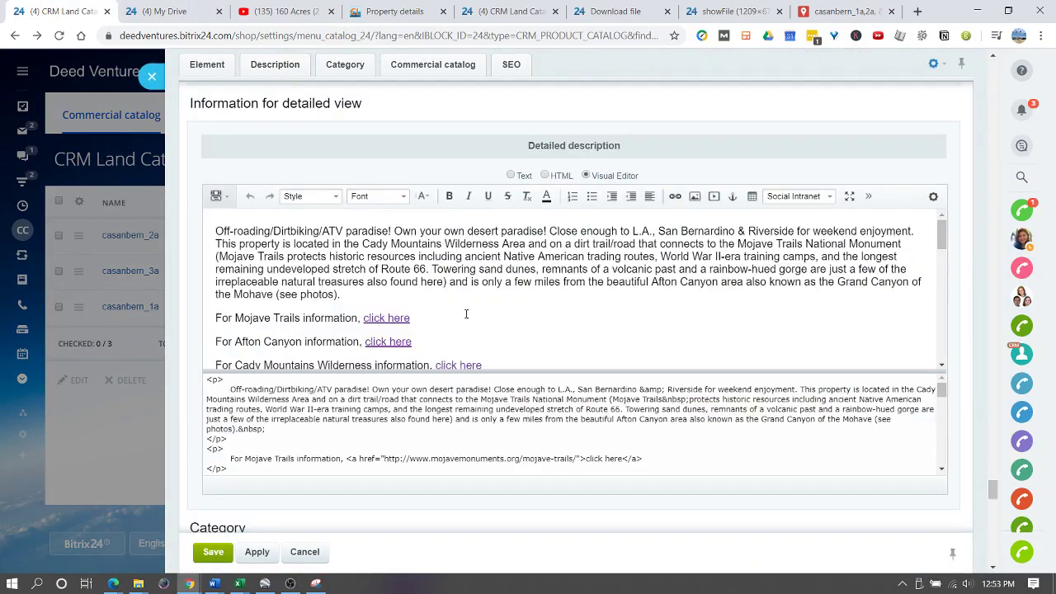
scroll(486, 307, "down", 10)
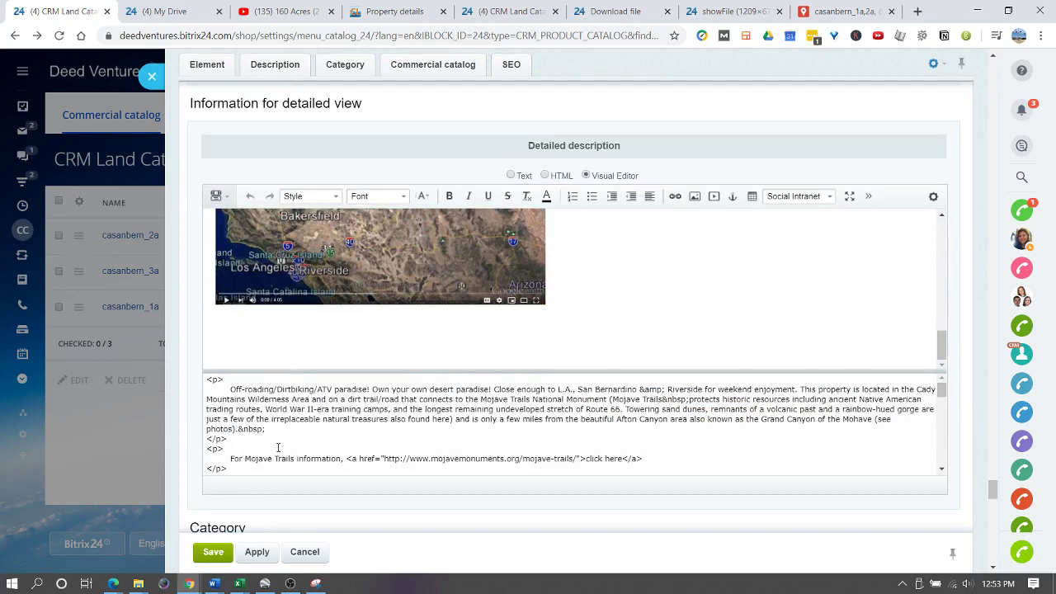
- Add 'To see an interactive map of the property, click the image below:' after the video link in the HTML source
left_click(244, 468)
scroll(248, 445, "down", 10)
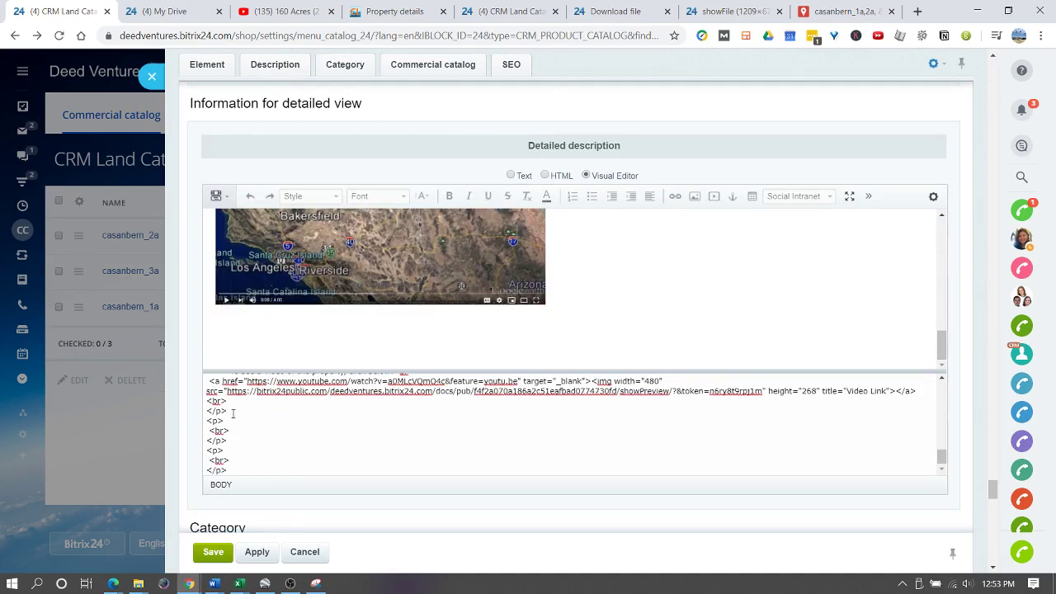
key("Return")
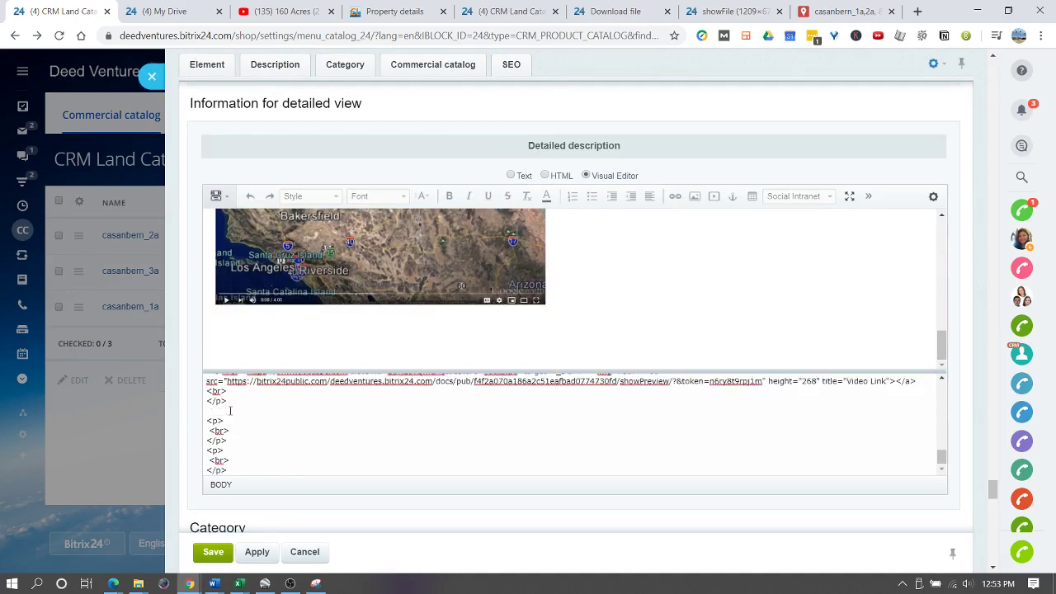
type("To see an interactive map ")
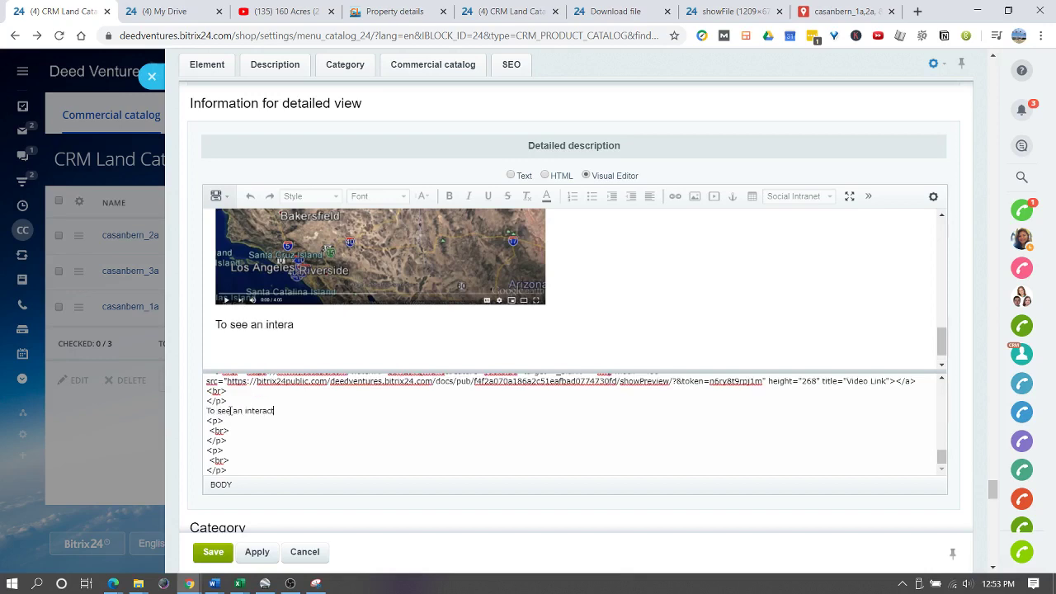
type("of the property")
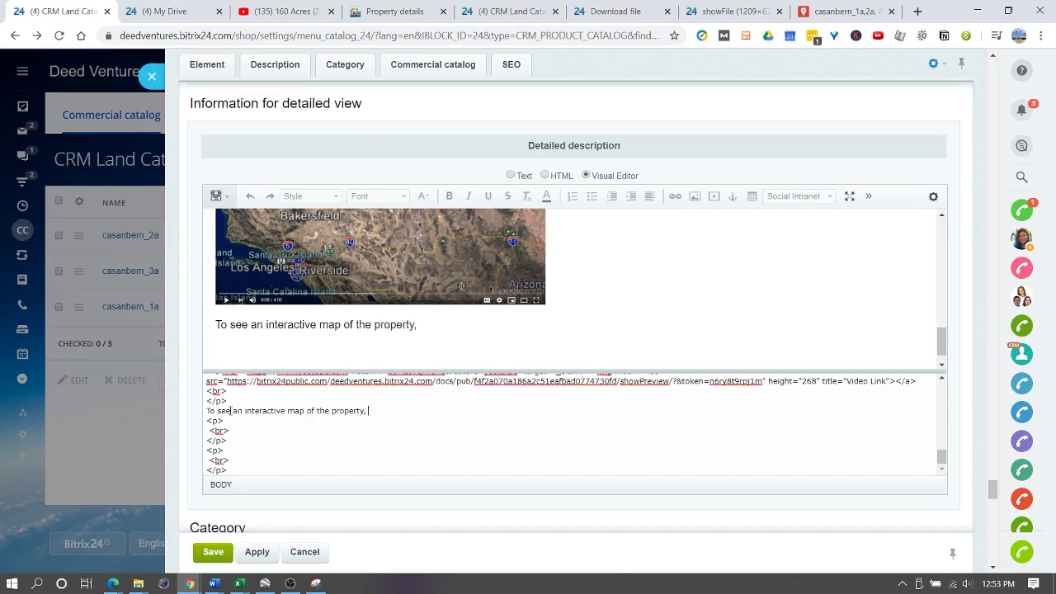
type(", click the image be")
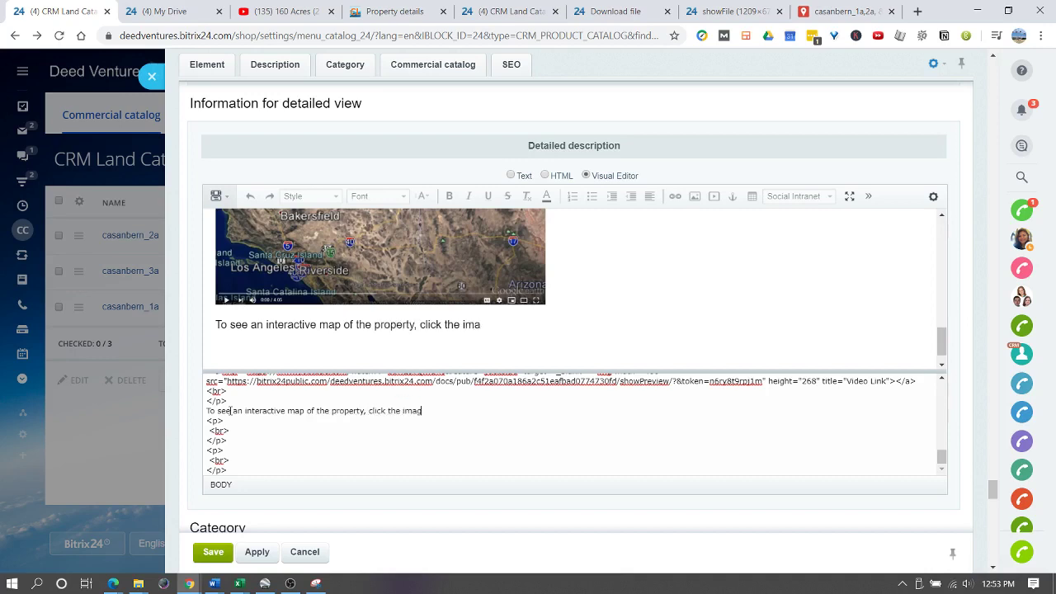
type("low:")
key("Return")
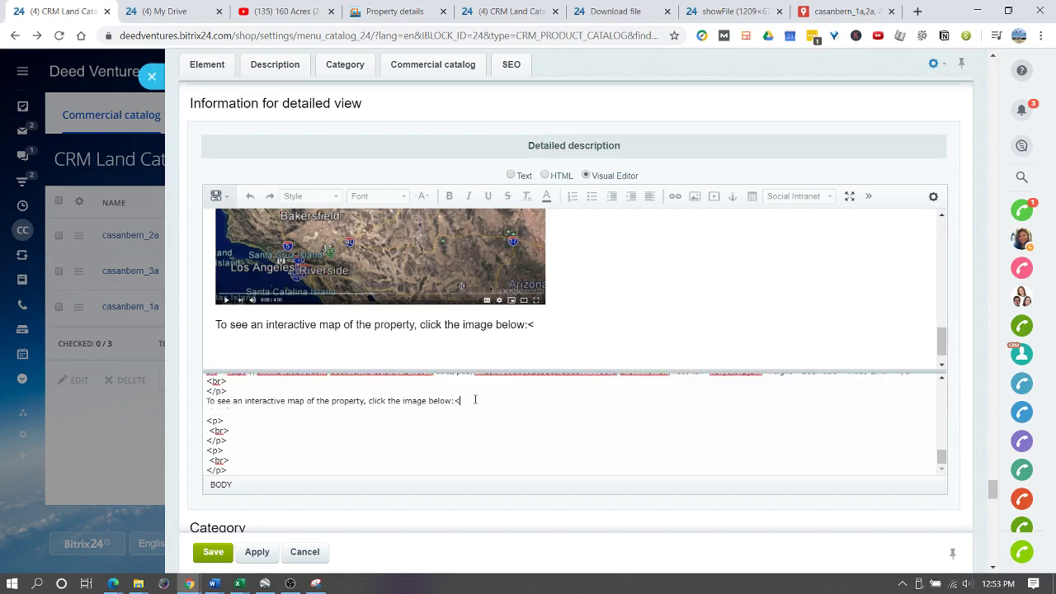
scroll(481, 405, "up", 1)
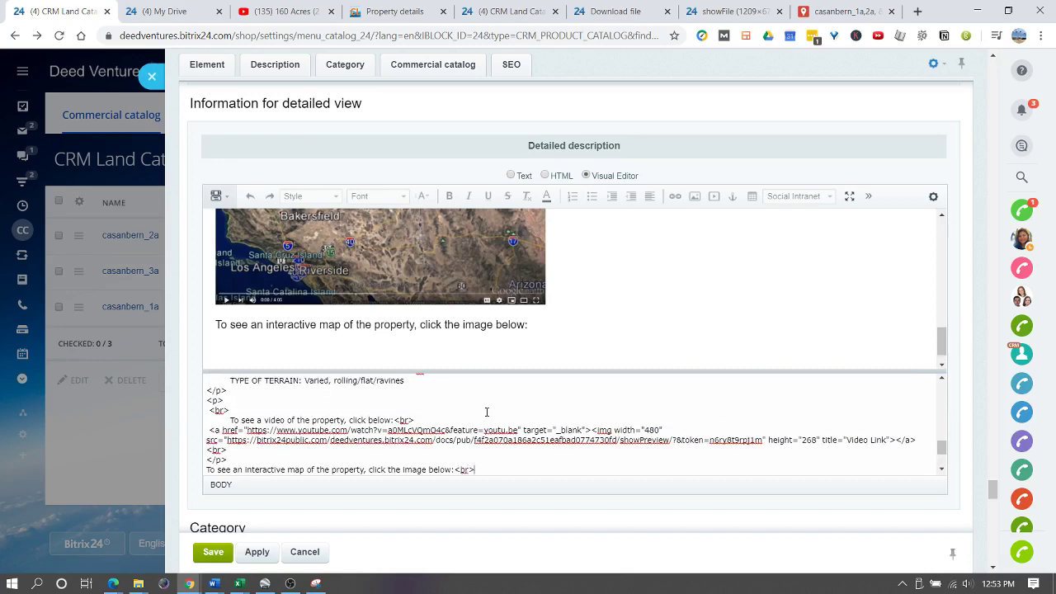
scroll(327, 412, "down", 1)
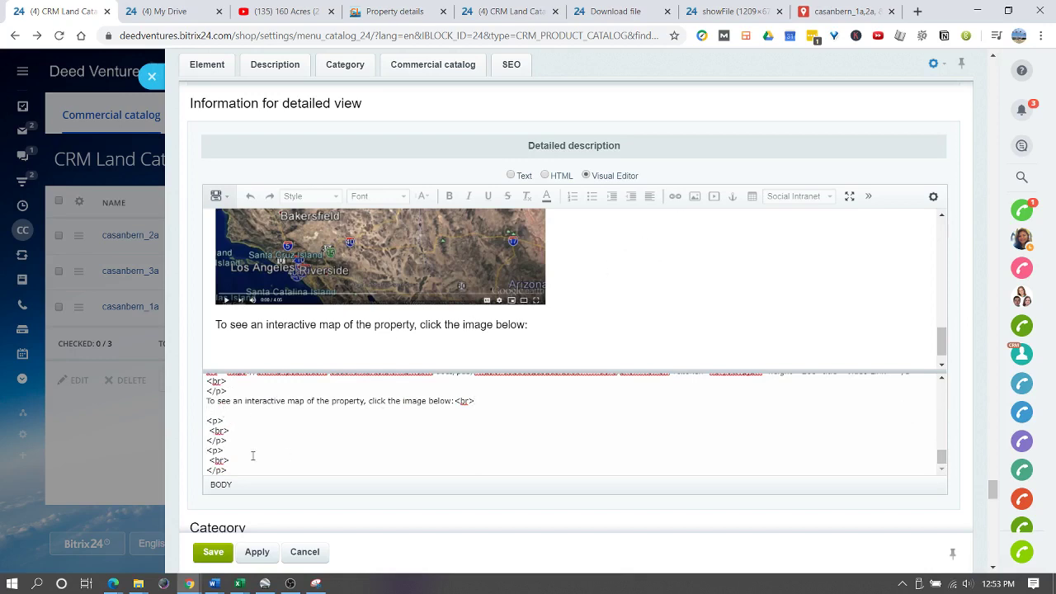
left_click(476, 332)
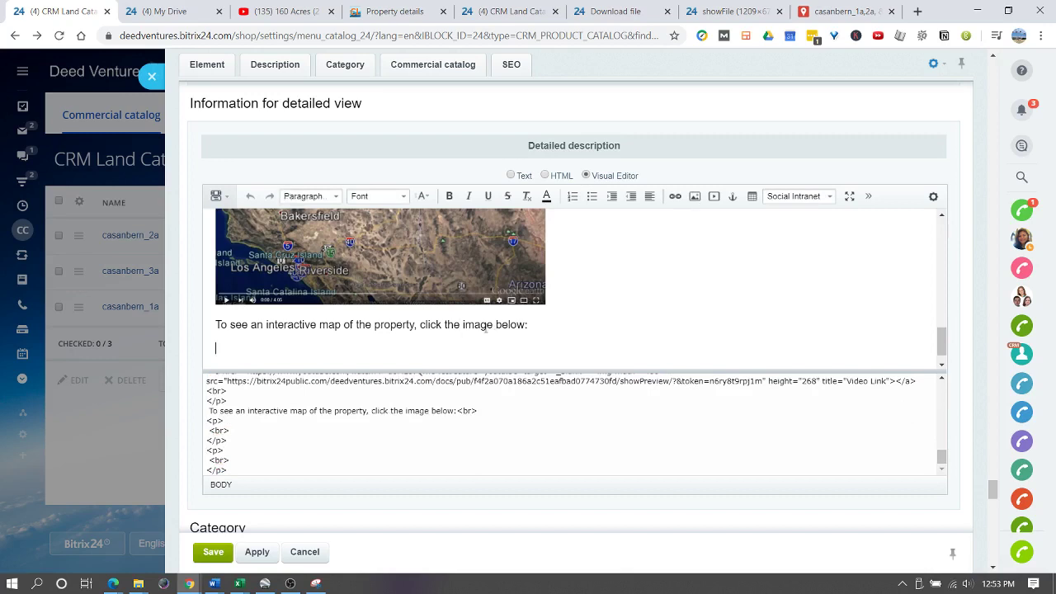
- Open the Insert Image dialog and close the leftover download and full-size image tabs
left_click(696, 196)
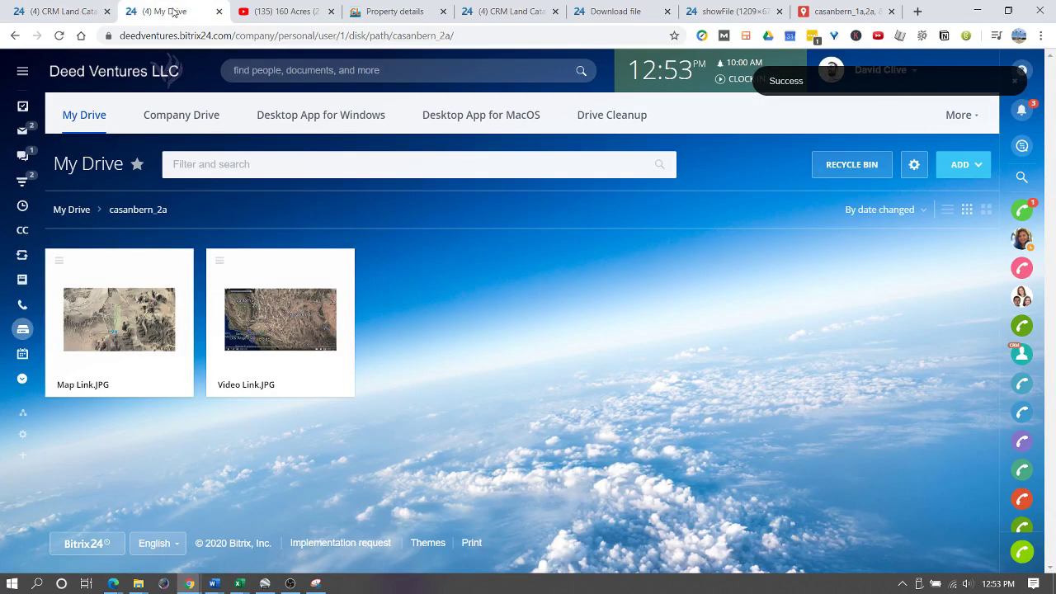
left_click(169, 11)
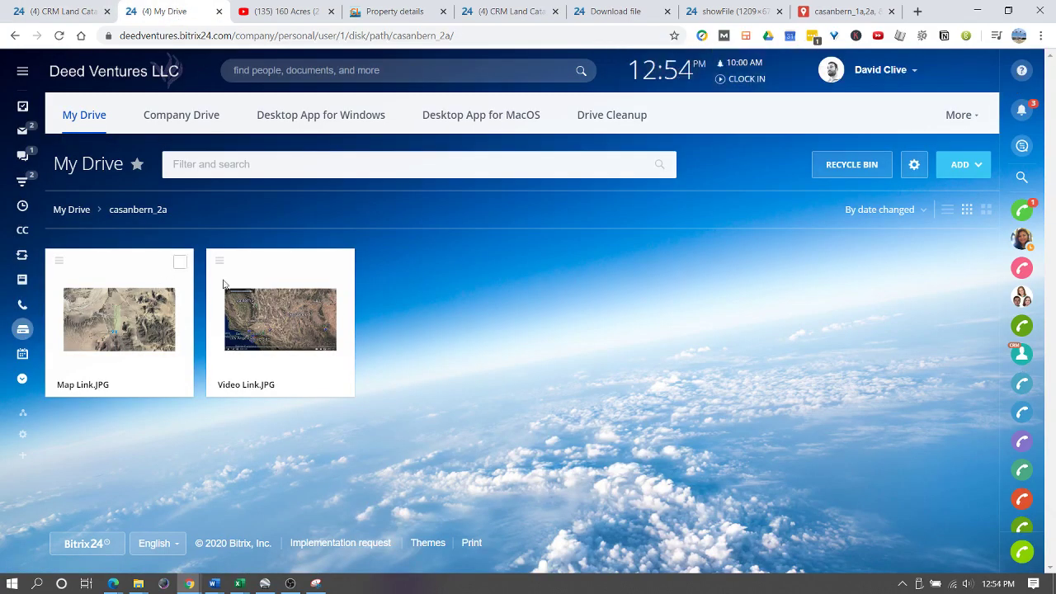
left_click(668, 11)
left_click(668, 12)
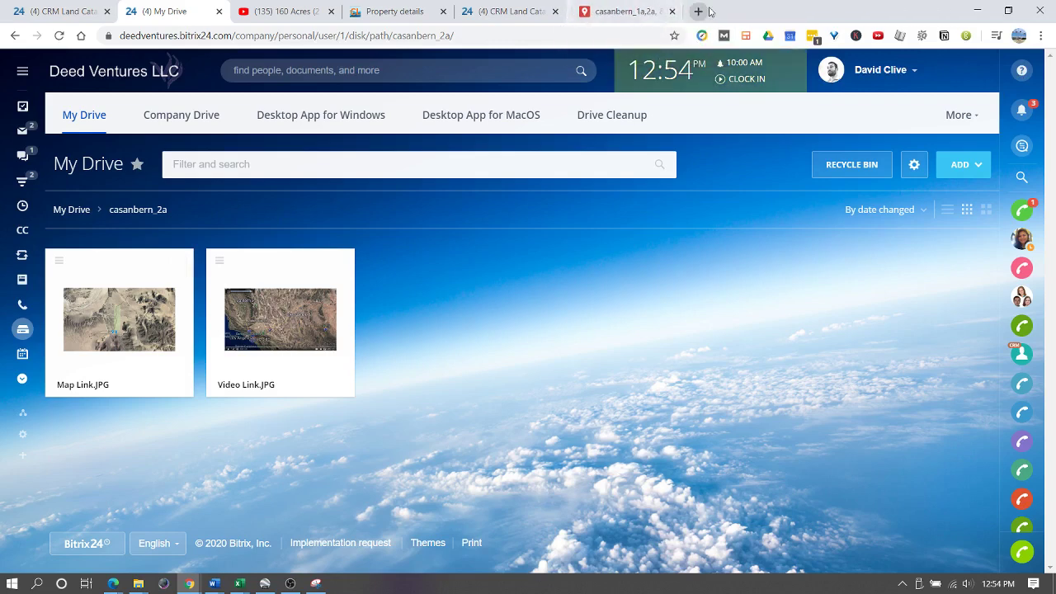
- Load Map Link.JPG's public link in a new tab and copy the full-size image address
left_click(694, 12)
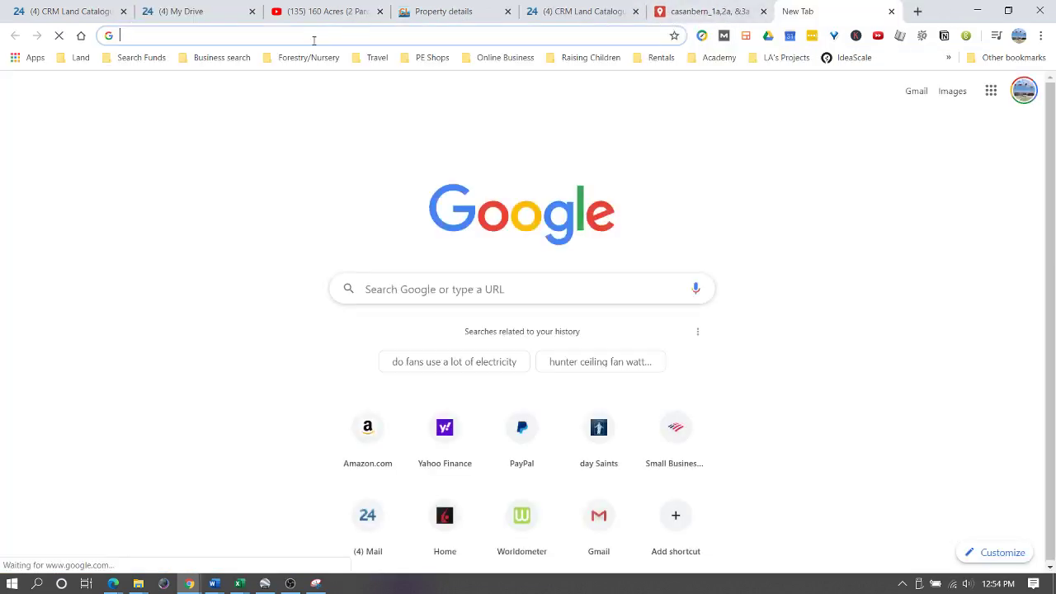
key("Return")
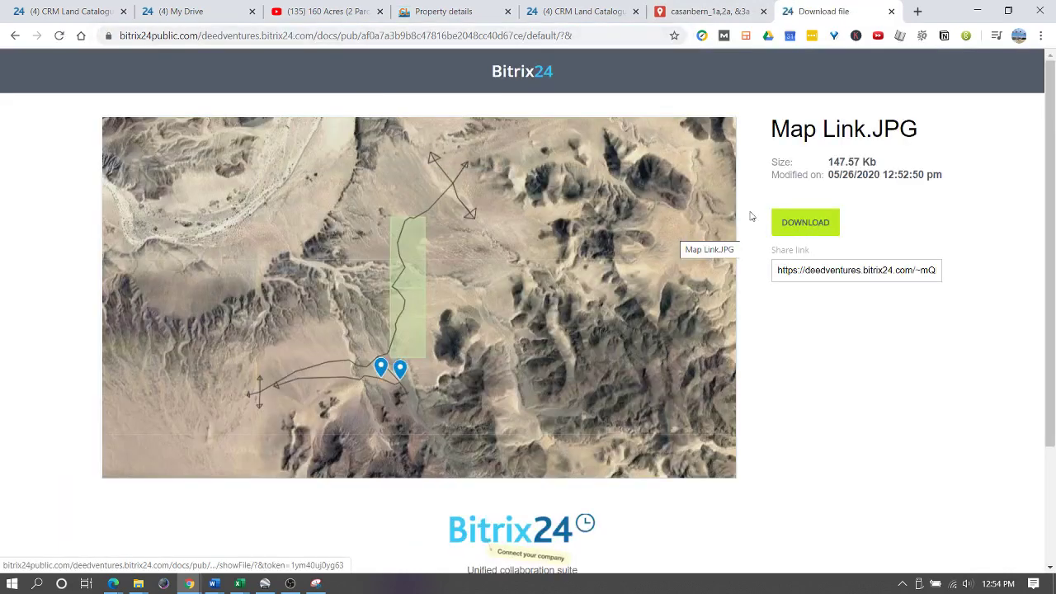
left_click(416, 258)
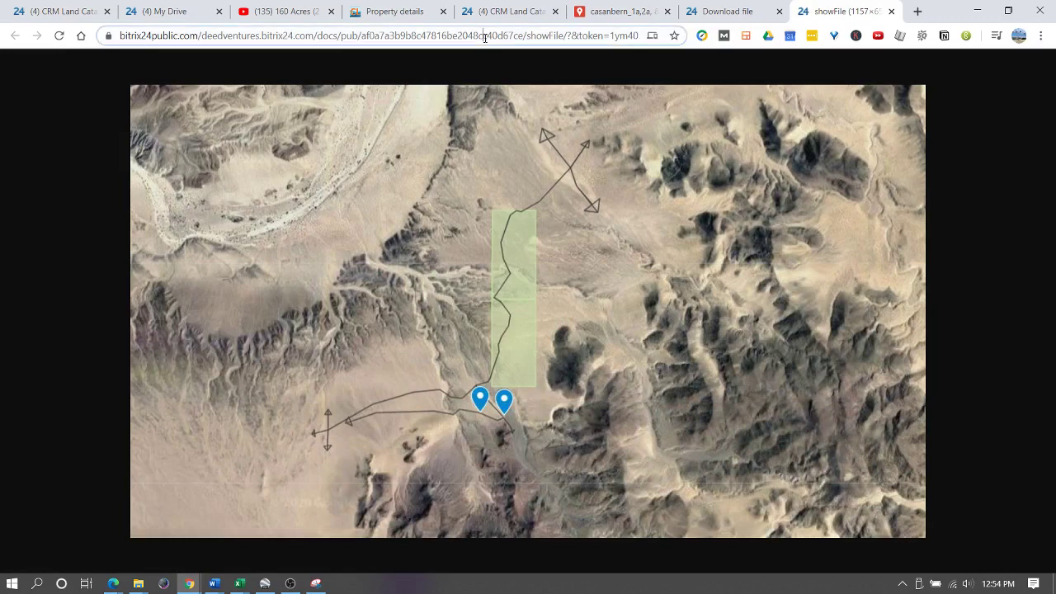
left_click(485, 36)
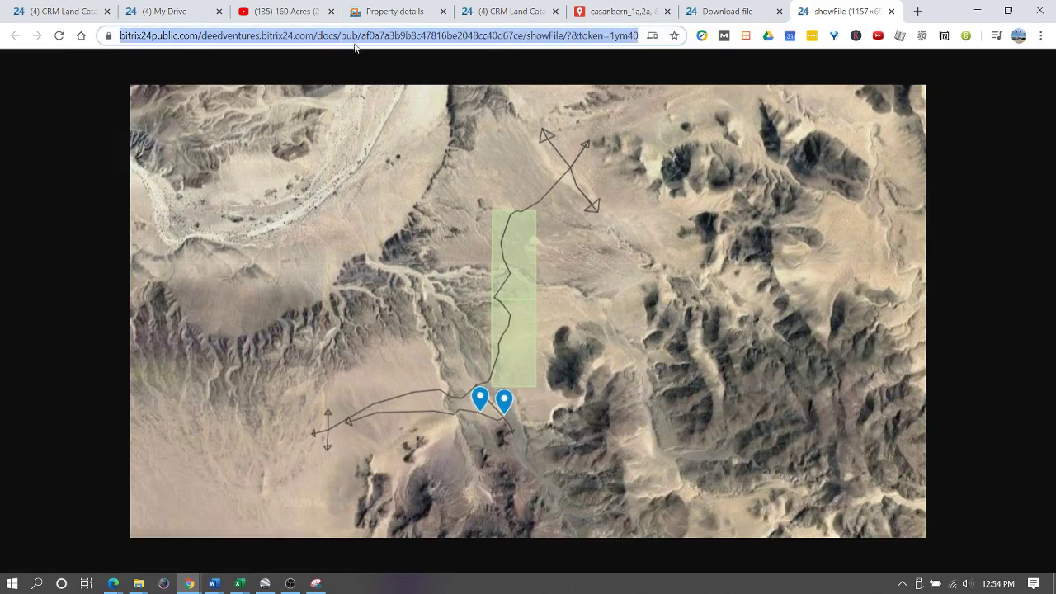
left_click(58, 11)
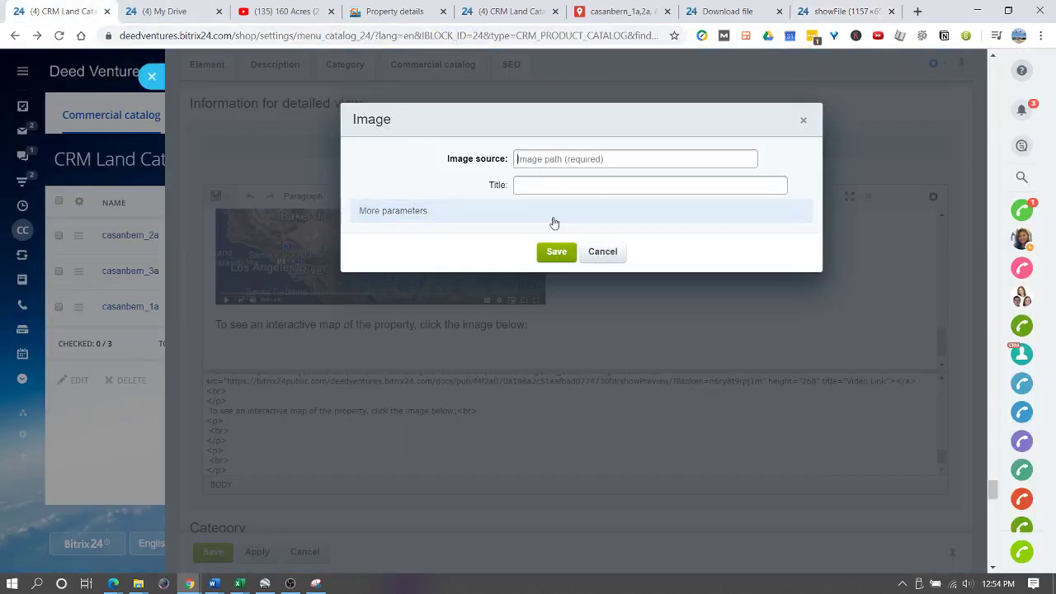
- Set the image source to the full-size map image address and the width to 480 px
left_click(424, 215)
left_click(537, 160)
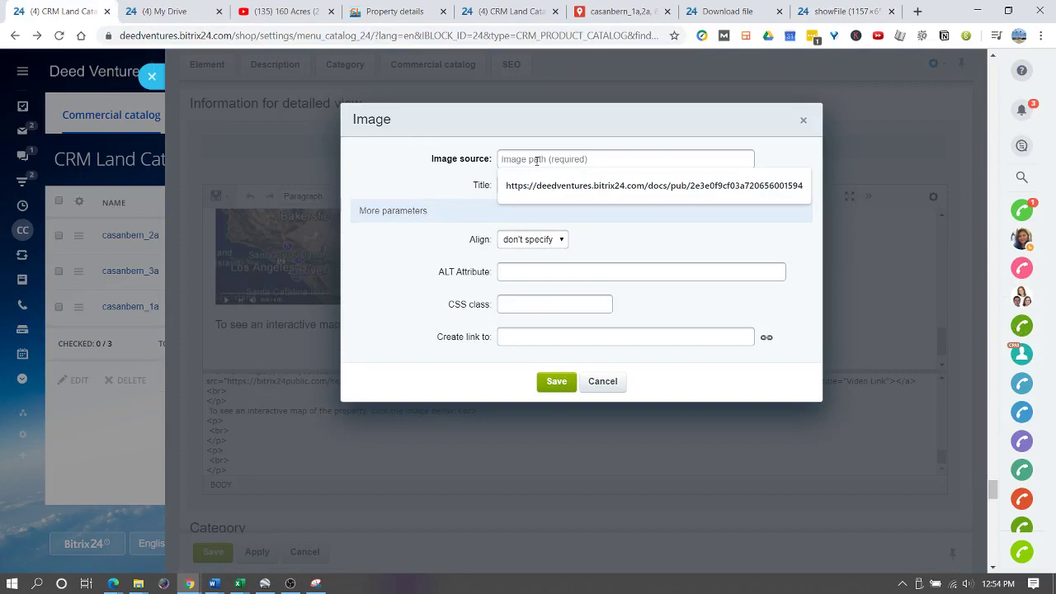
key("ctrl+v")
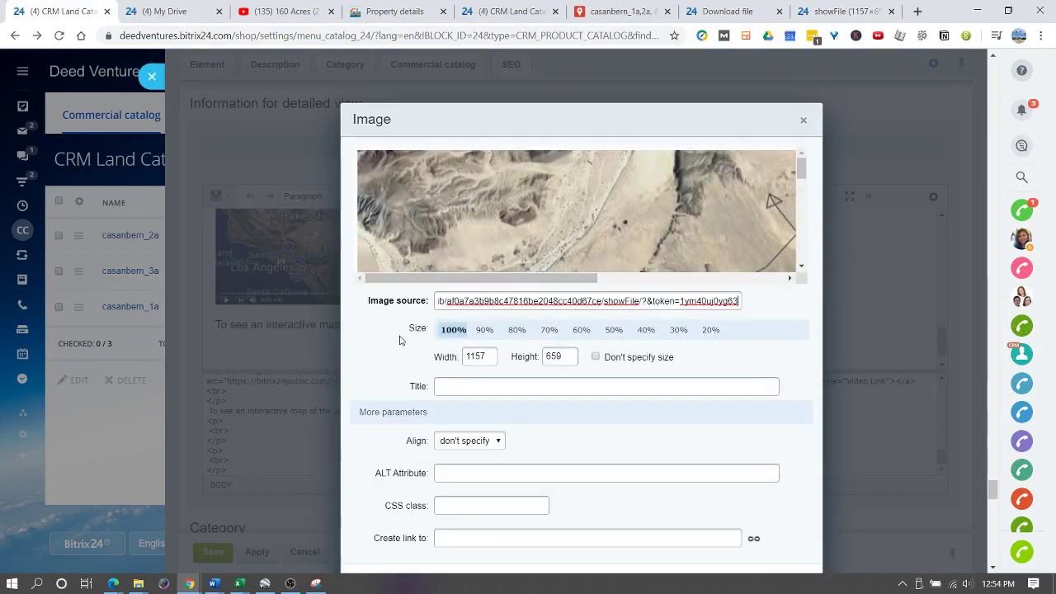
double_click(483, 356)
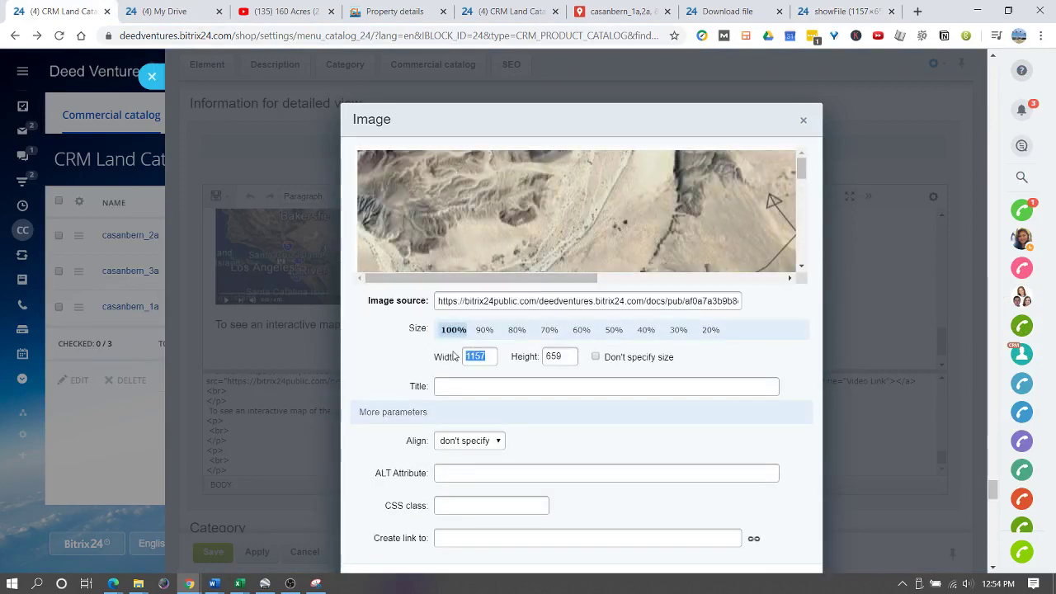
type("480")
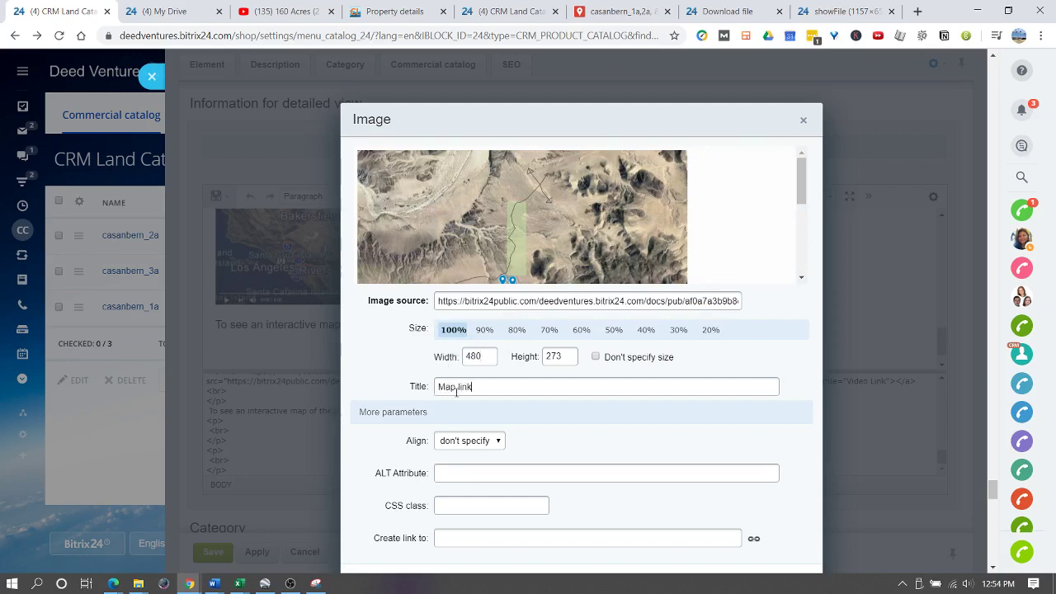
left_click(462, 538)
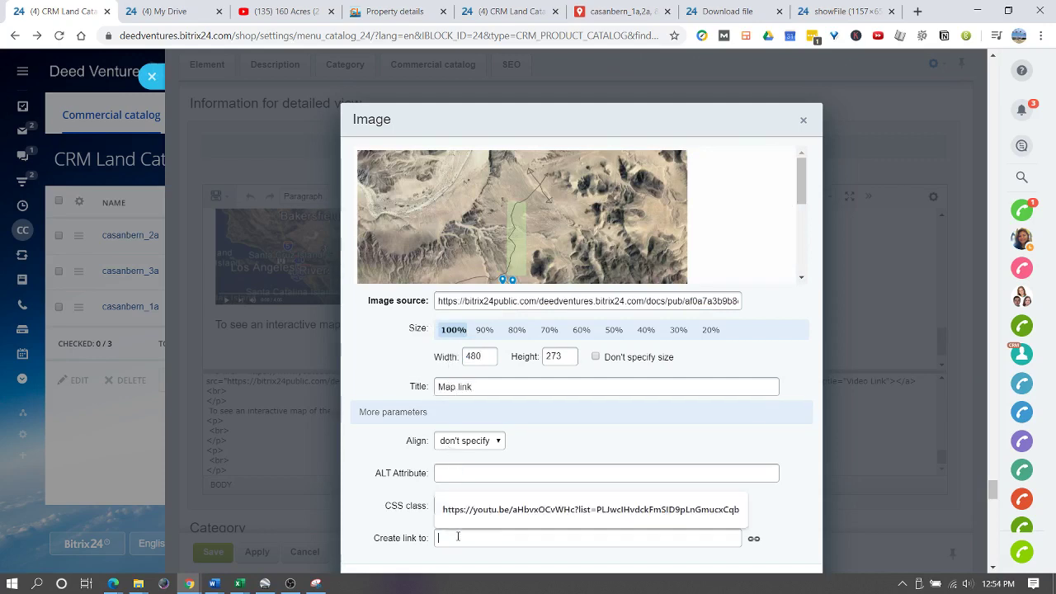
double_click(469, 356)
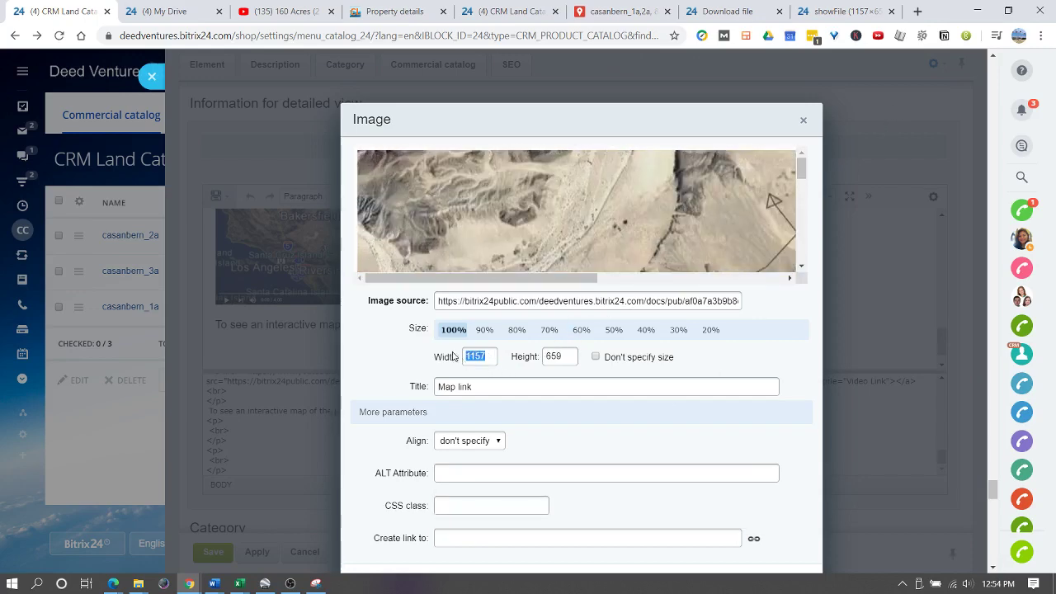
type("480")
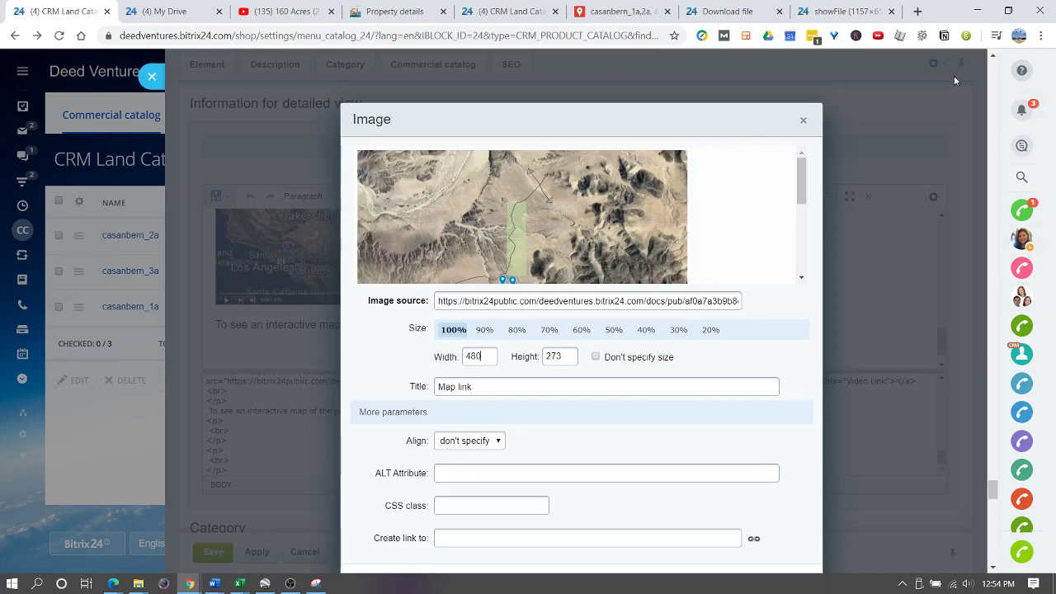
- Link the image to the Google My Maps property map address and save it
left_click(625, 11)
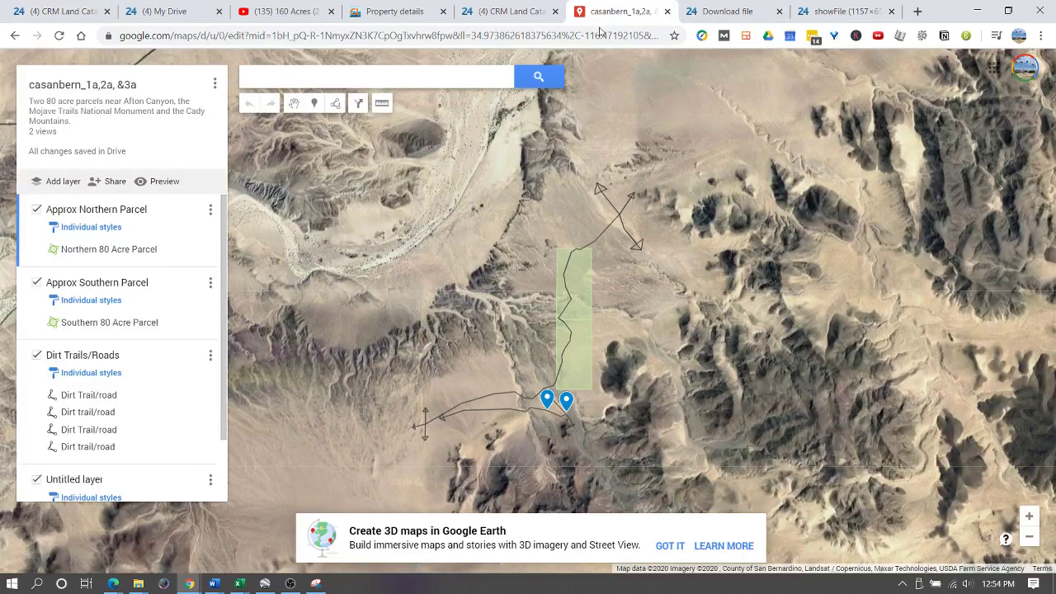
left_click(595, 36)
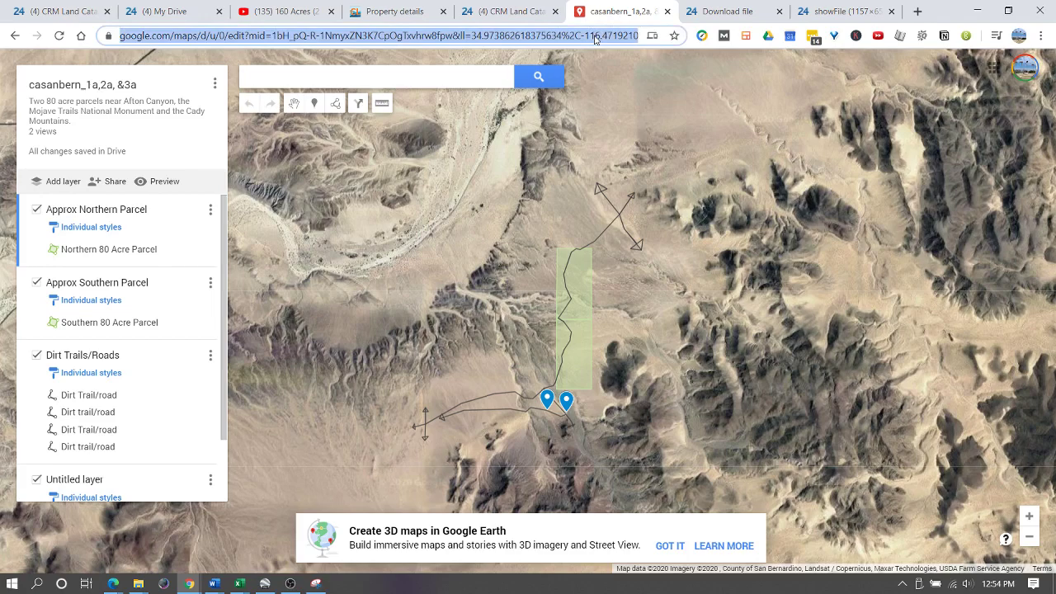
left_click(62, 10)
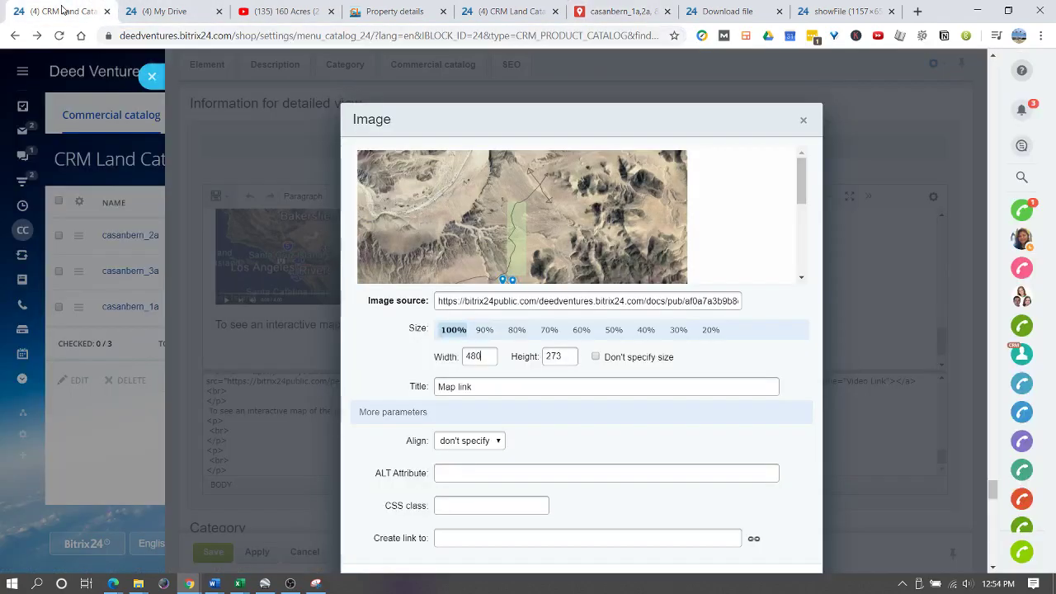
left_click(446, 538)
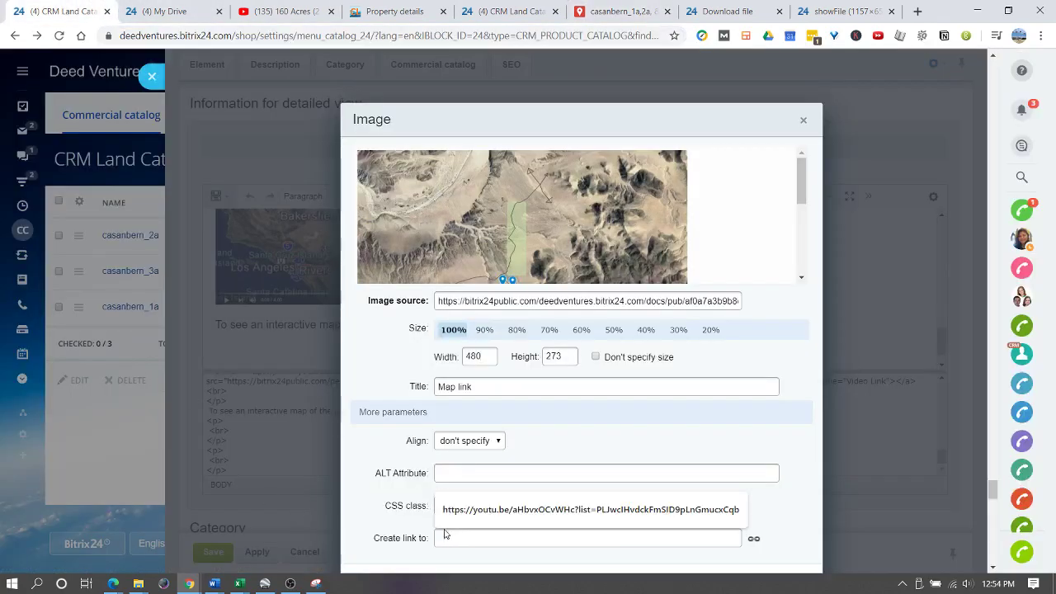
key("ctrl+v")
scroll(371, 500, "down", 2)
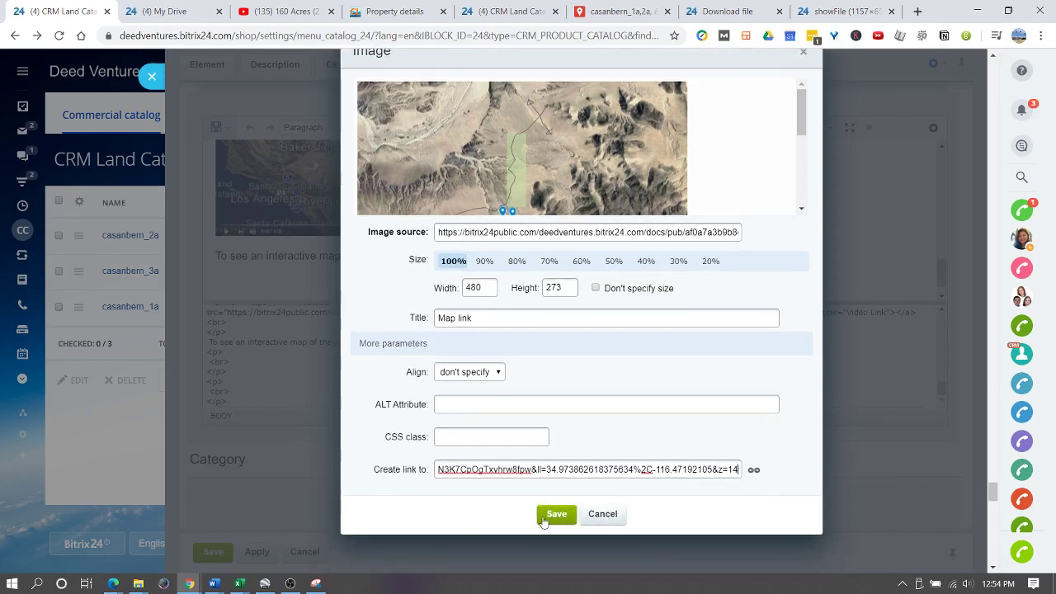
left_click(554, 511)
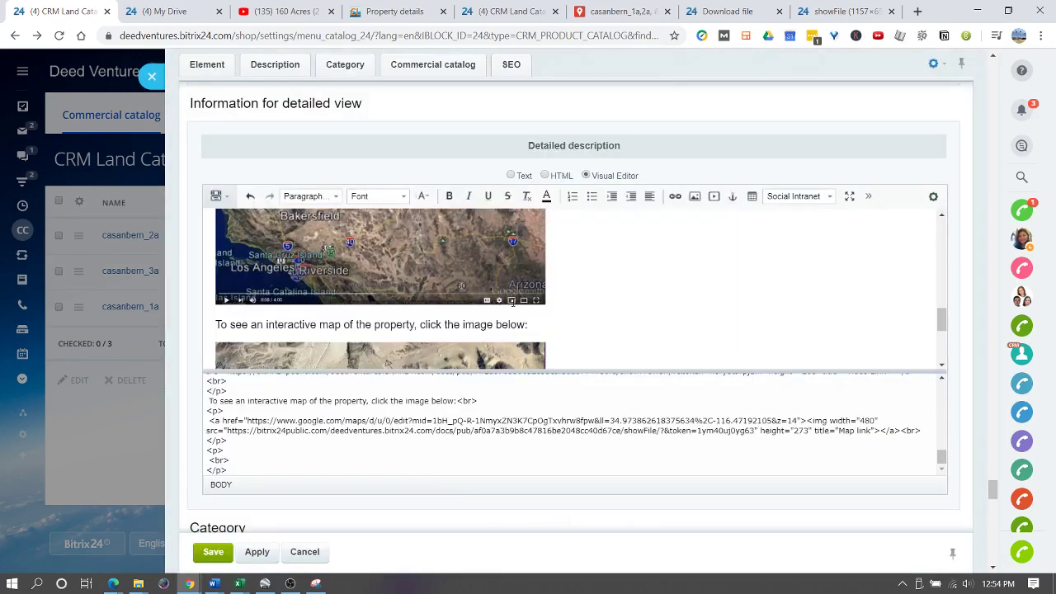
- Copy target="_blank" from the YouTube link into the map link's <a> tag and apply
left_click(546, 412)
scroll(434, 389, "up", 3)
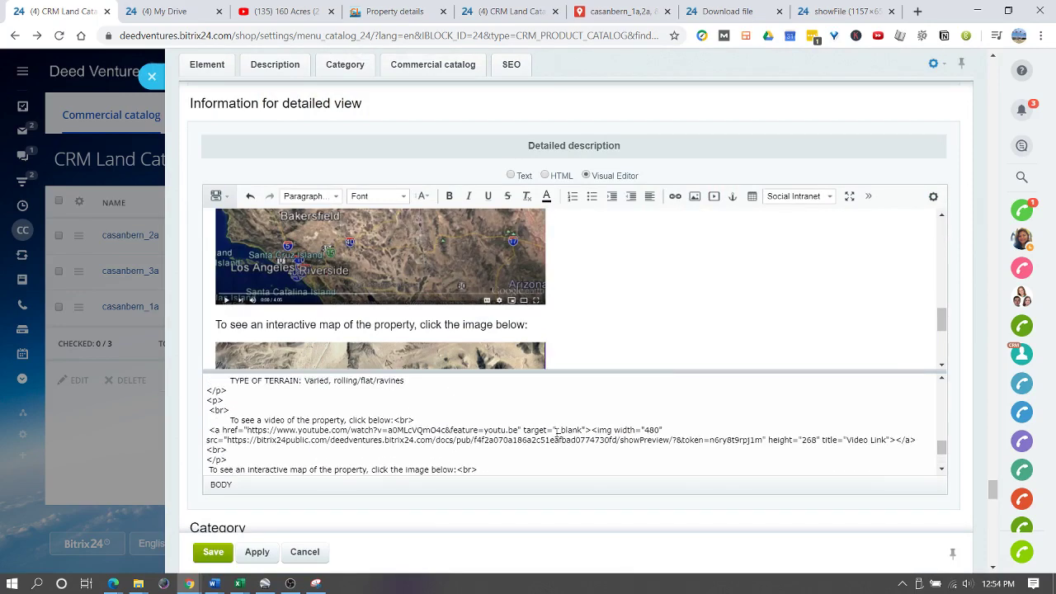
left_click_drag(521, 430, 580, 430)
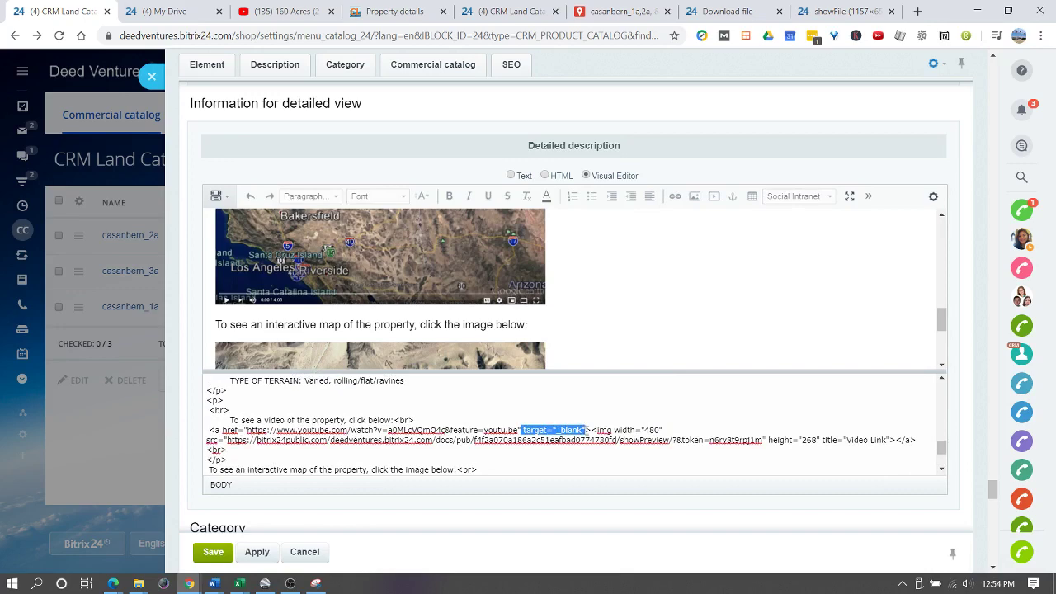
scroll(595, 423, "down", 3)
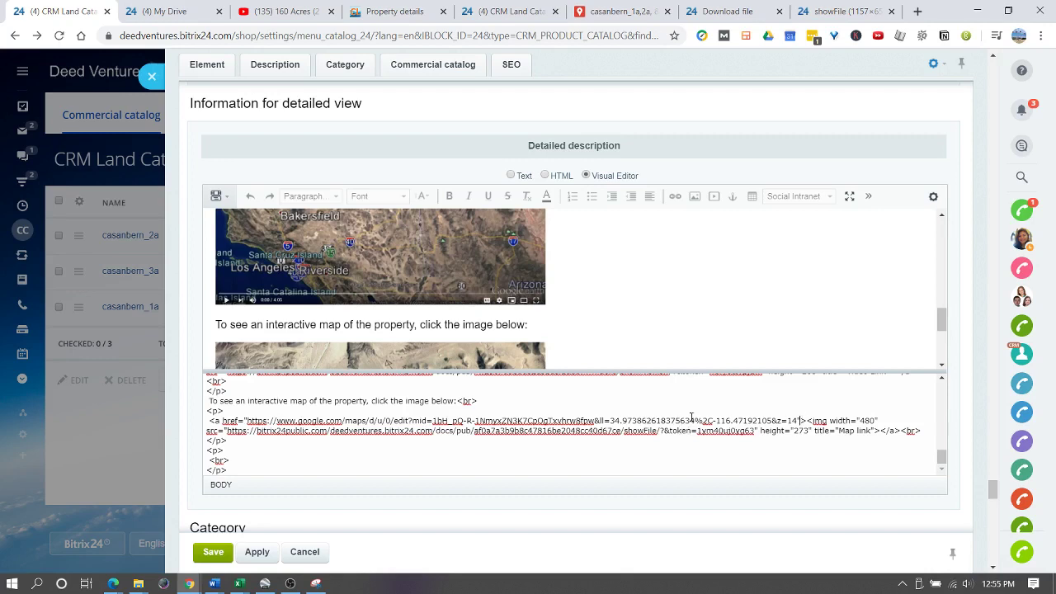
type("target=\"_blank\"")
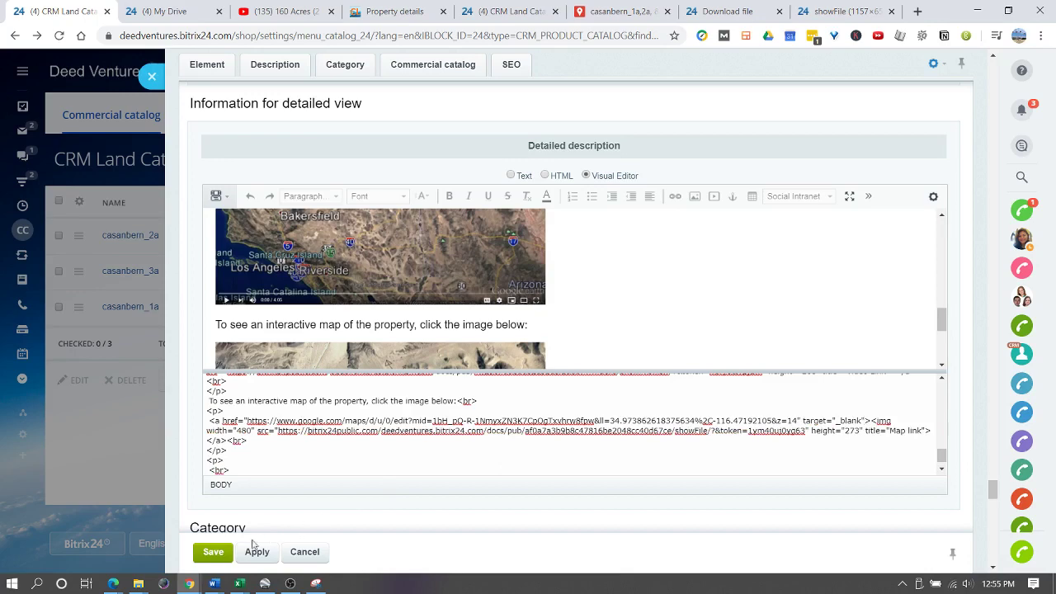
left_click(257, 552)
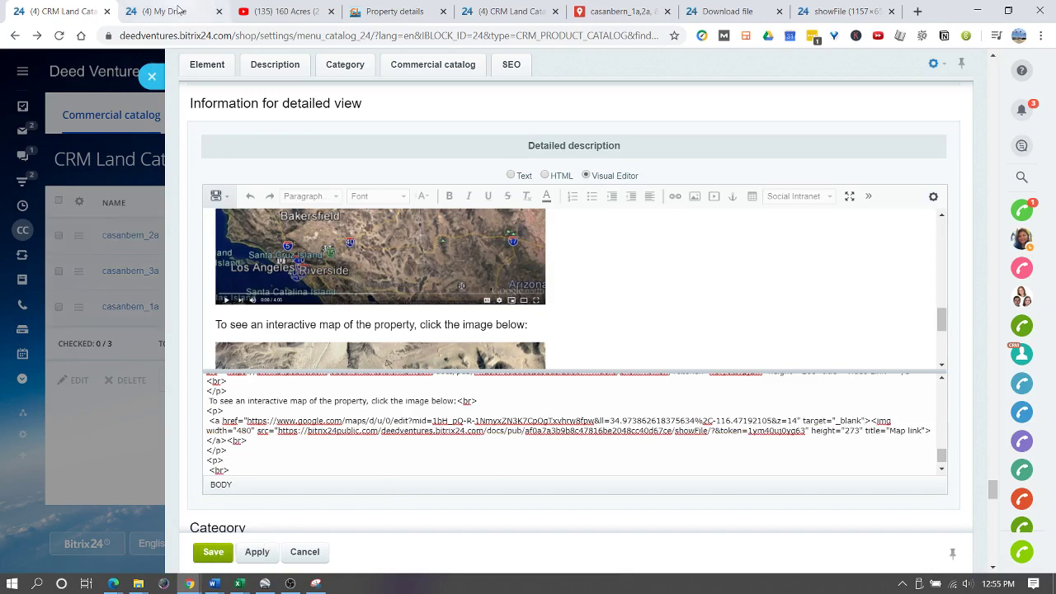
- Reload the public casanbern_2a page and check the map image opens the Google My Maps map
left_click(389, 10)
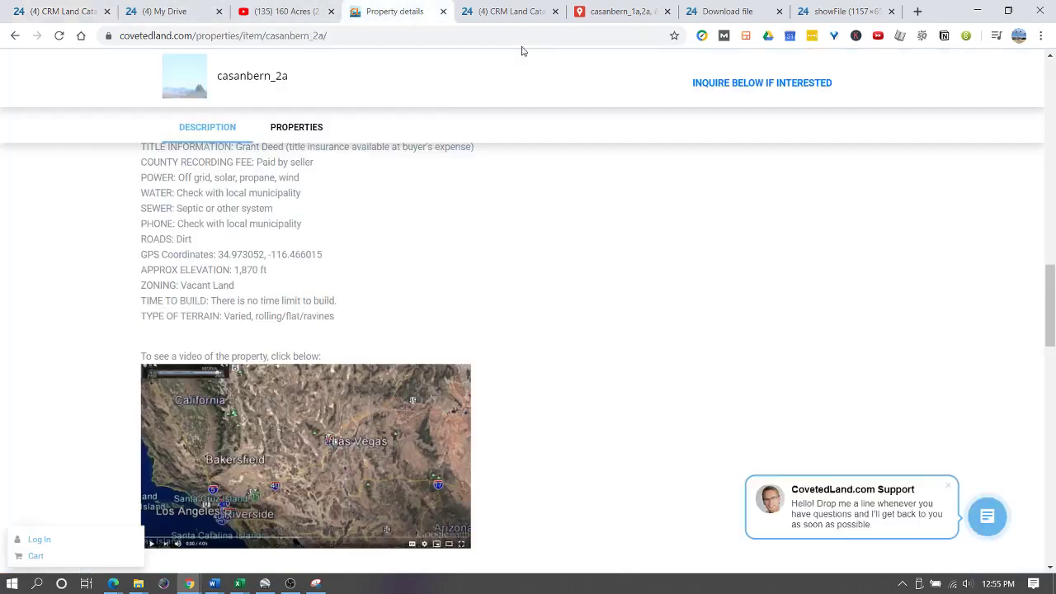
left_click(60, 36)
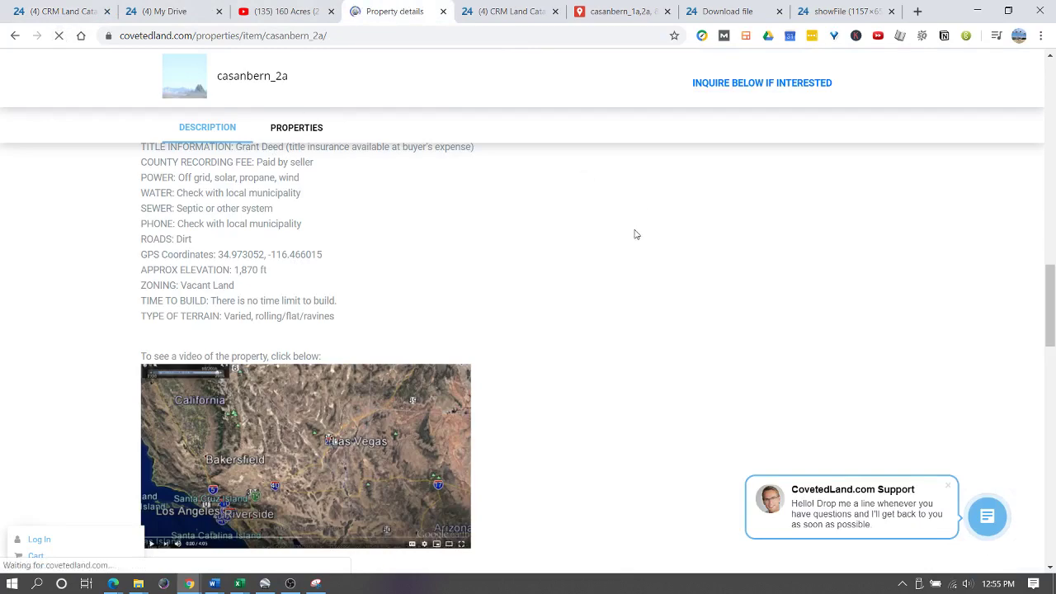
scroll(511, 230, "down", 5)
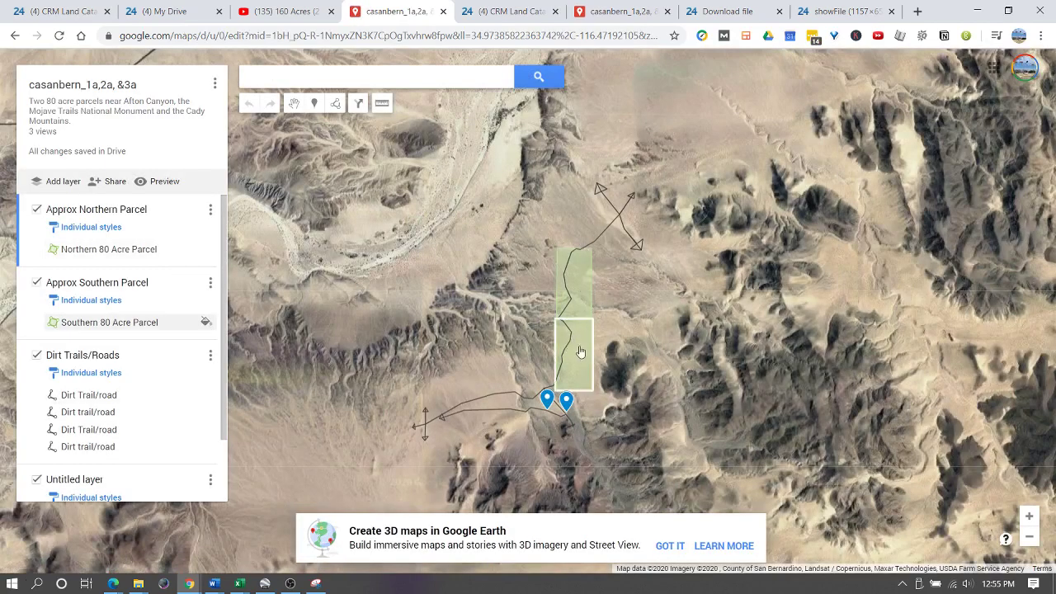
left_click(73, 11)
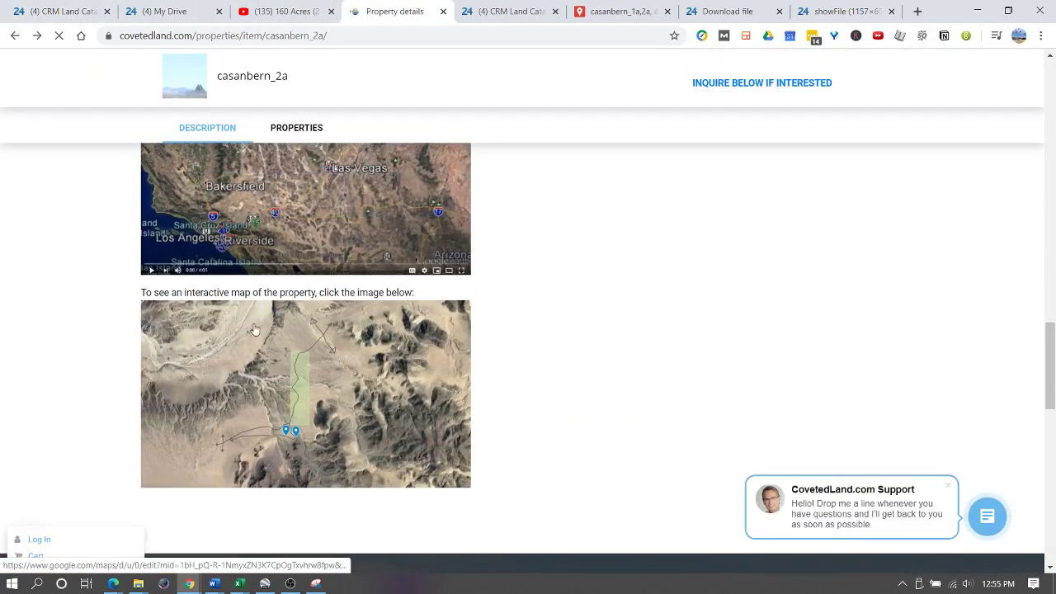
scroll(259, 294, "up", 3)
scroll(256, 309, "down", 5)
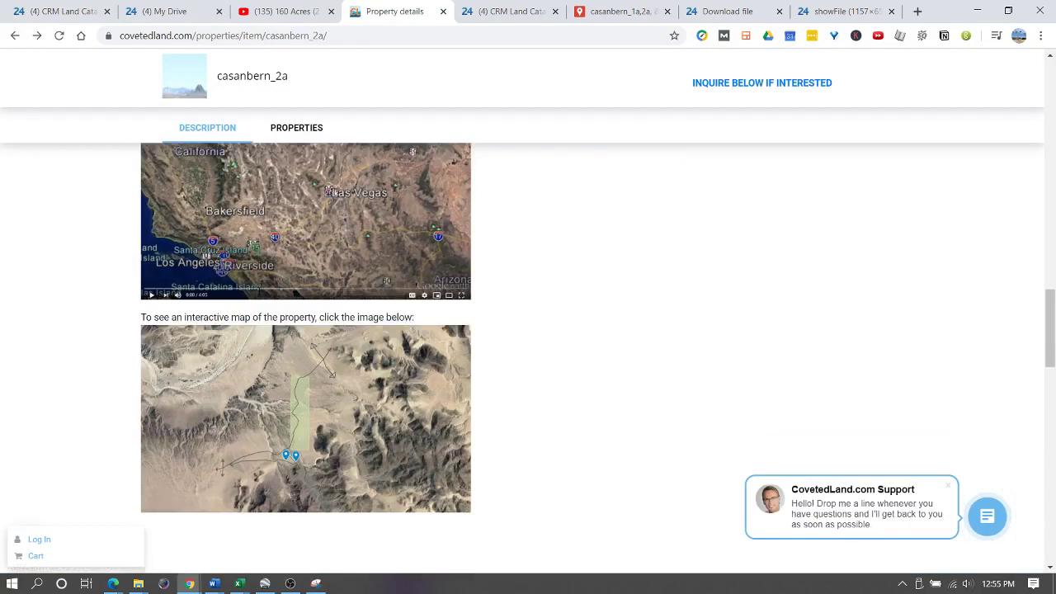
scroll(327, 288, "up", 3)
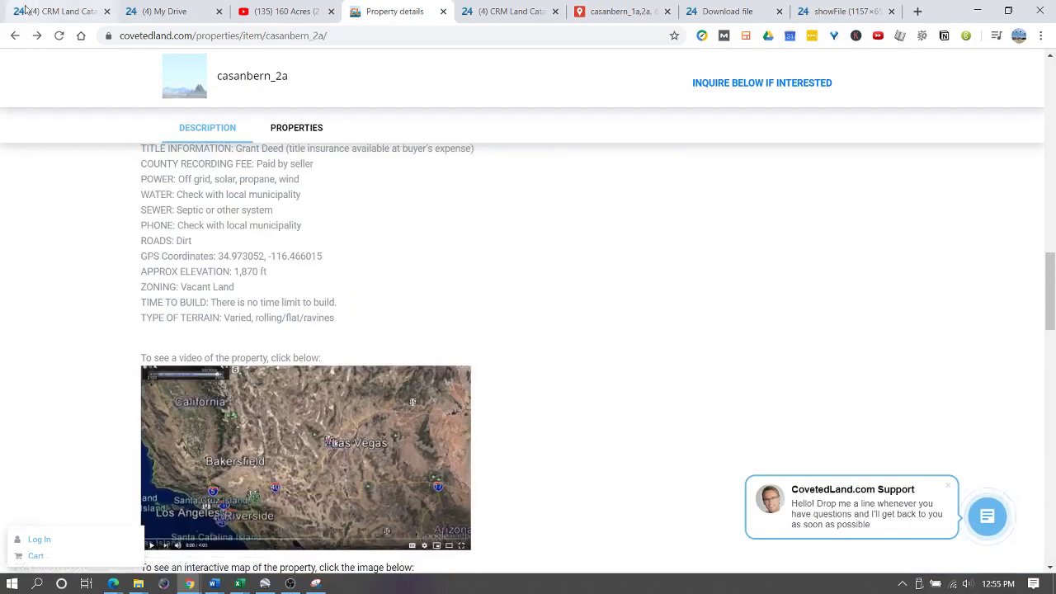
scroll(215, 253, "up", 6)
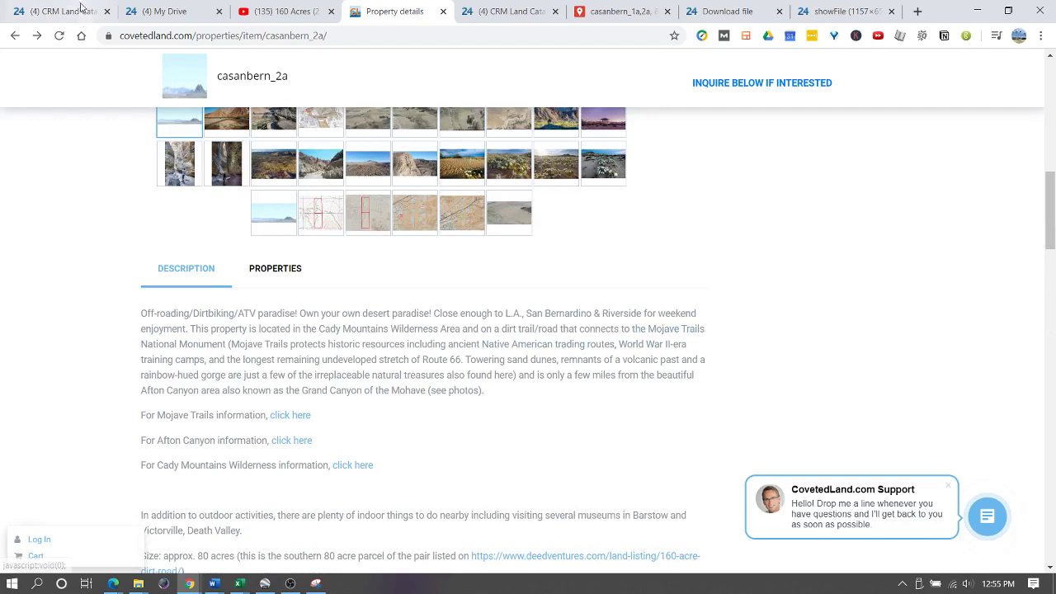
left_click(71, 10)
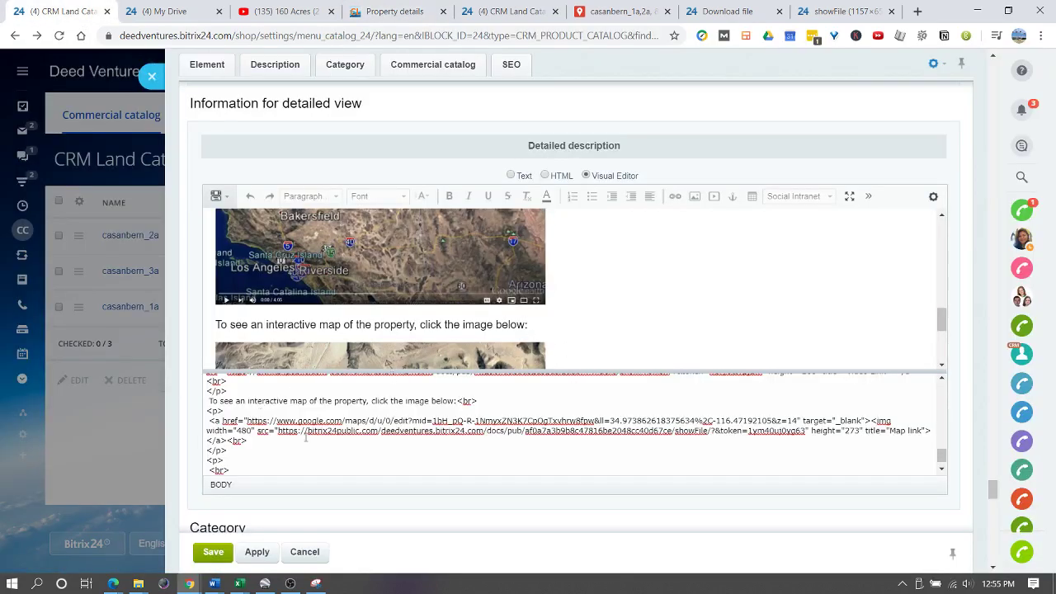
- Apply the description changes and save the casanbern_2a product, closing the editor
scroll(278, 442, "up", 5)
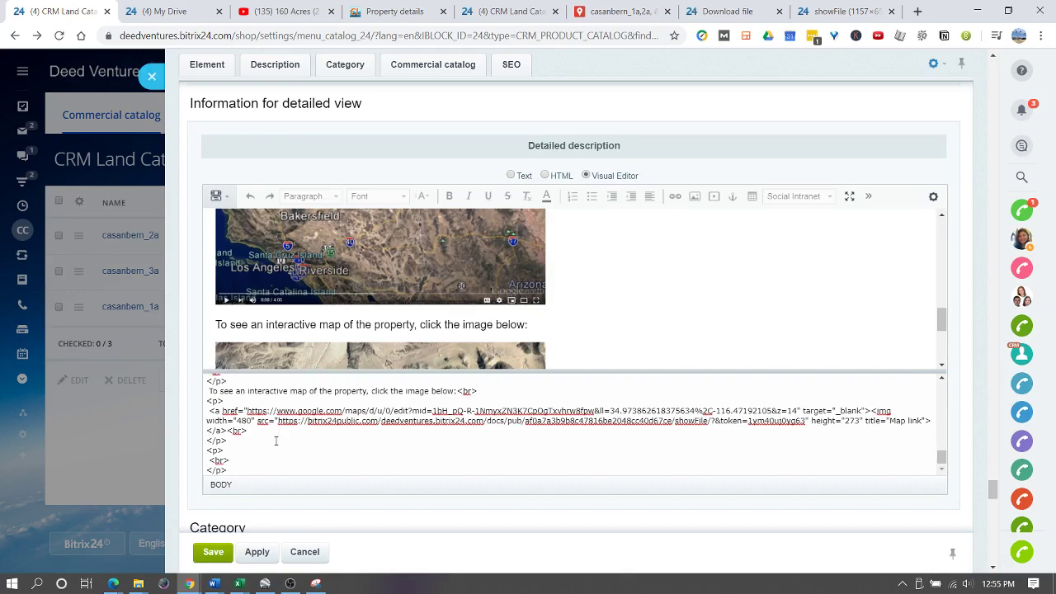
left_click(249, 554)
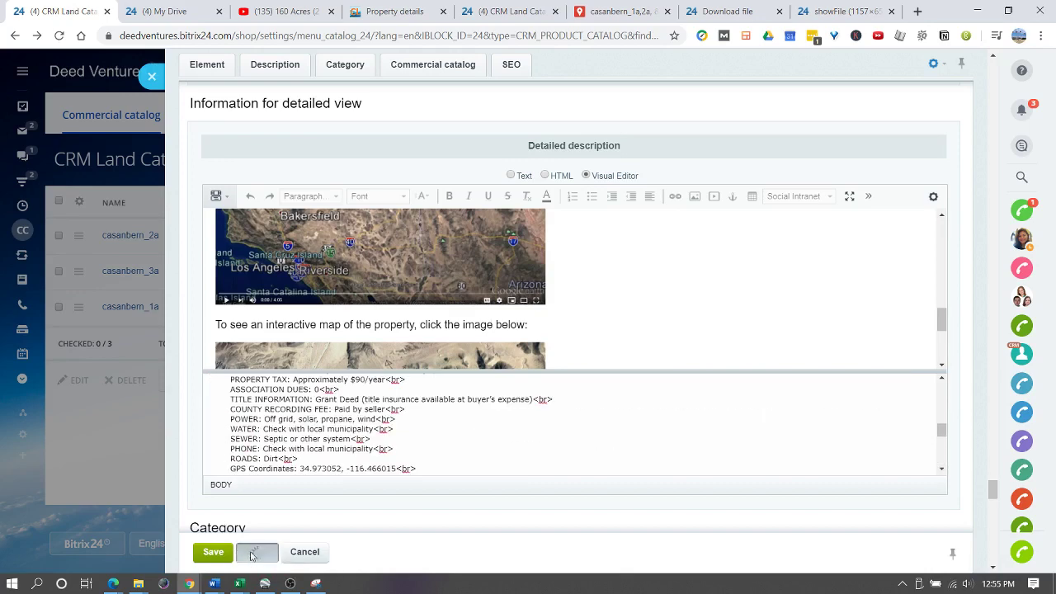
left_click(213, 554)
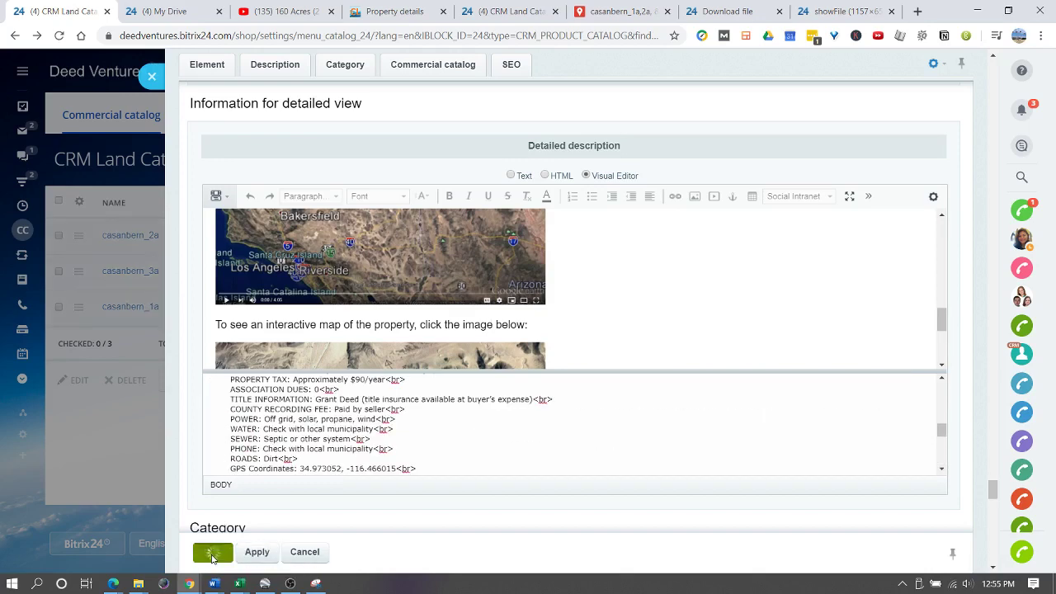